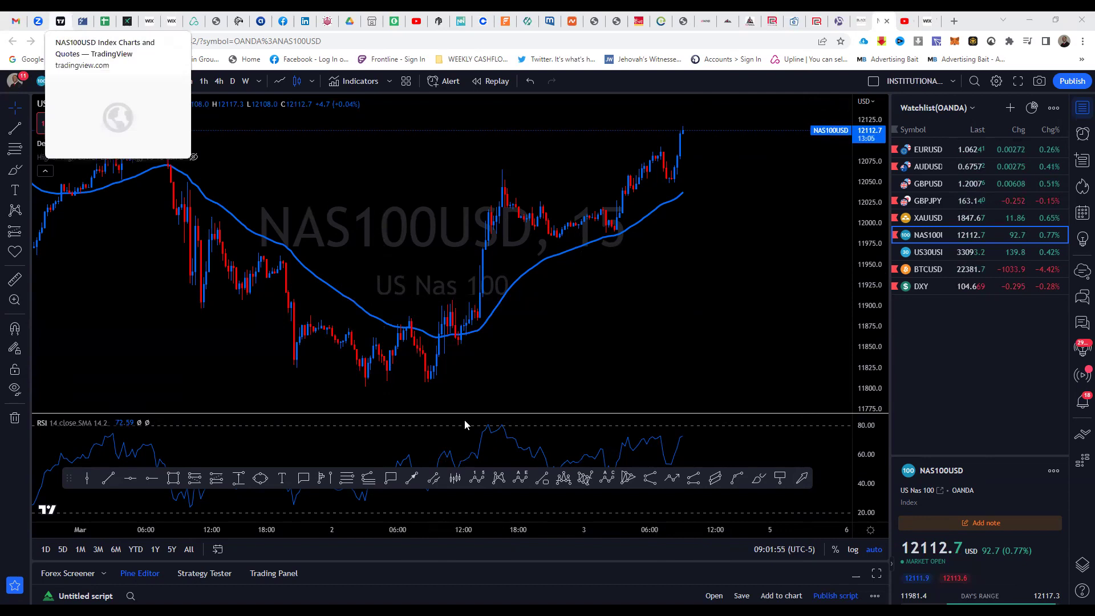
- Switch to Forex Factory and circle today's 10:00am USD ISM Services PMI event with screen annotations, then clear the marks
{"action": "left_click", "coordinate": [83, 21]}
{"action": "mouse_move", "coordinate": [323, 239]}
{"action": "left_mouse_down"}
{"action": "mouse_move", "coordinate": [504, 274]}
{"action": "mouse_move", "coordinate": [576, 261]}
{"action": "mouse_move", "coordinate": [422, 219]}
{"action": "mouse_move", "coordinate": [315, 230]}
{"action": "left_mouse_up"}
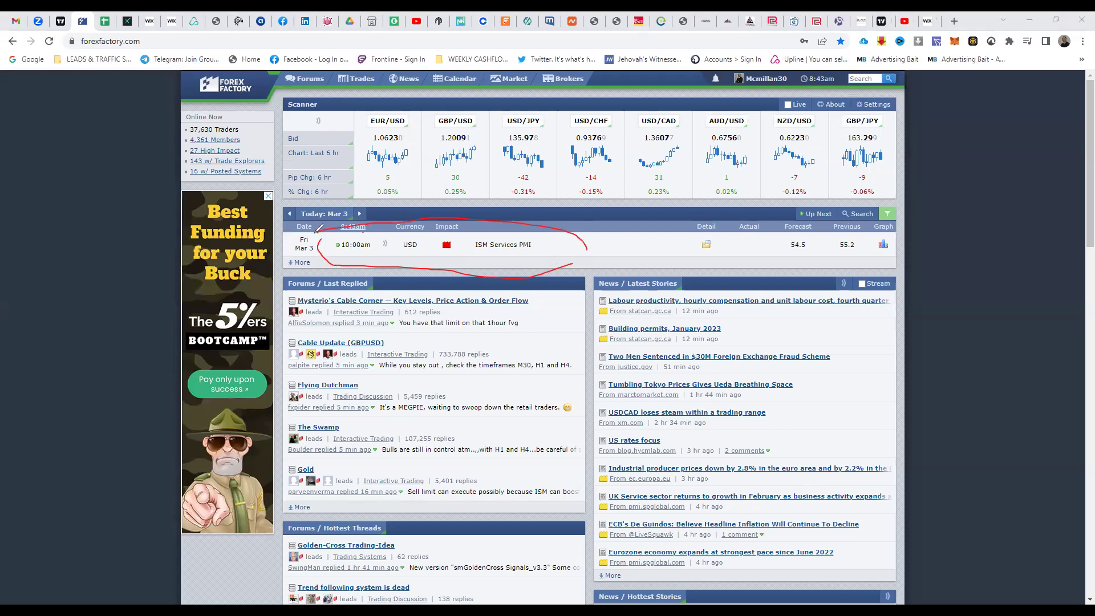
{"action": "left_click_drag", "start_coordinate": [506, 260], "coordinate": [550, 244]}
{"action": "key", "text": "e"}
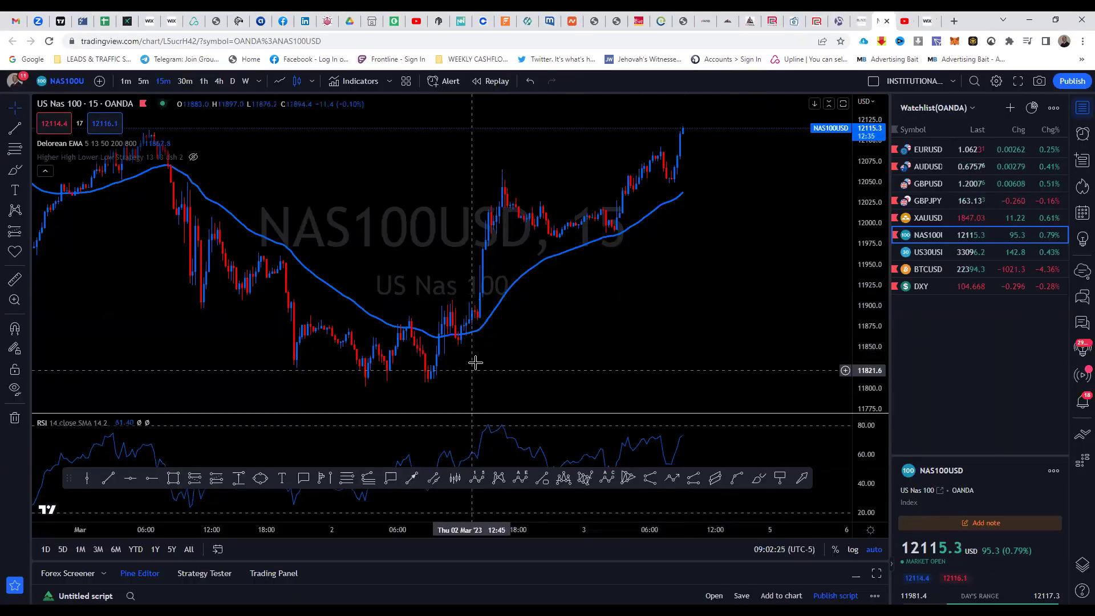
{"action": "scroll", "coordinate": [583, 319], "scroll_direction": "down", "scroll_amount": 2}
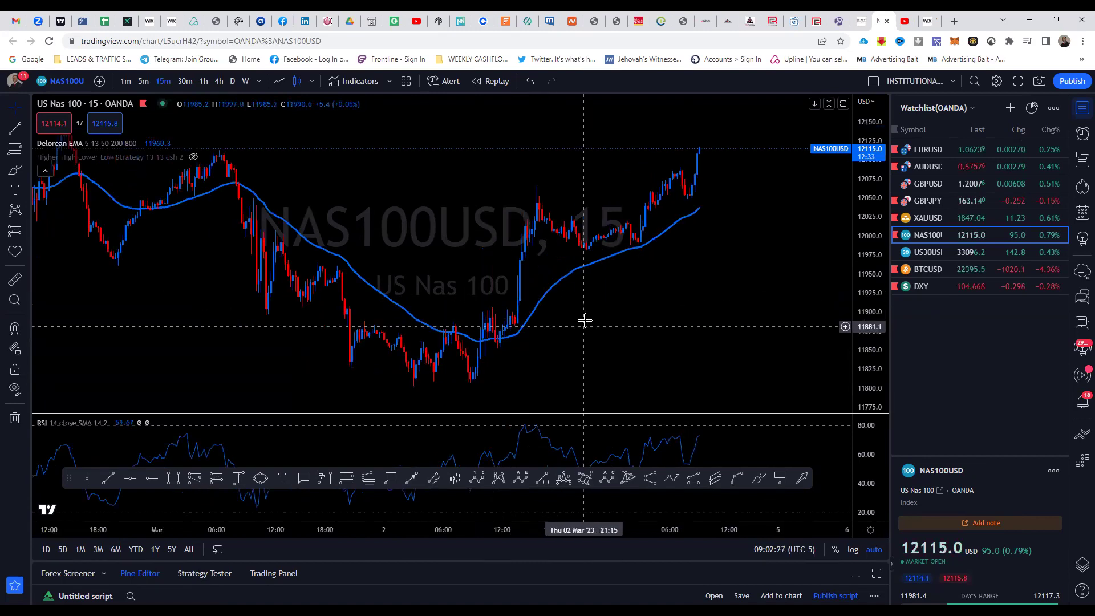
{"action": "scroll", "coordinate": [577, 311], "scroll_direction": "up", "scroll_amount": 2}
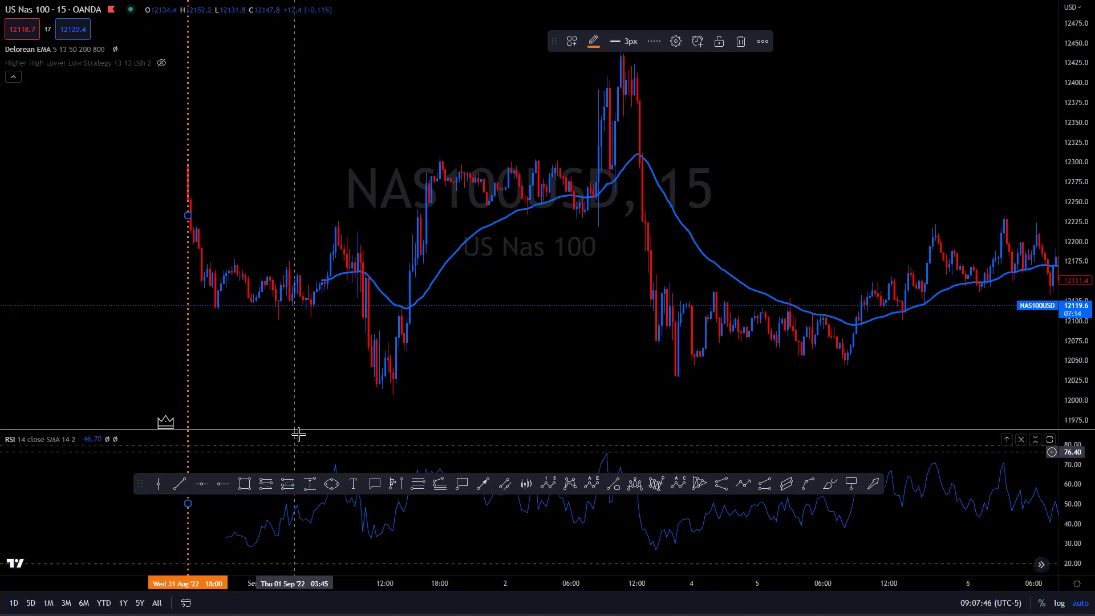
- Add a horizontal line at 12434.2 along the 2 September high and apply the 15 MIN HORZONTAL LINE(YELLOW) template to it
{"action": "key", "text": "alt+h"}
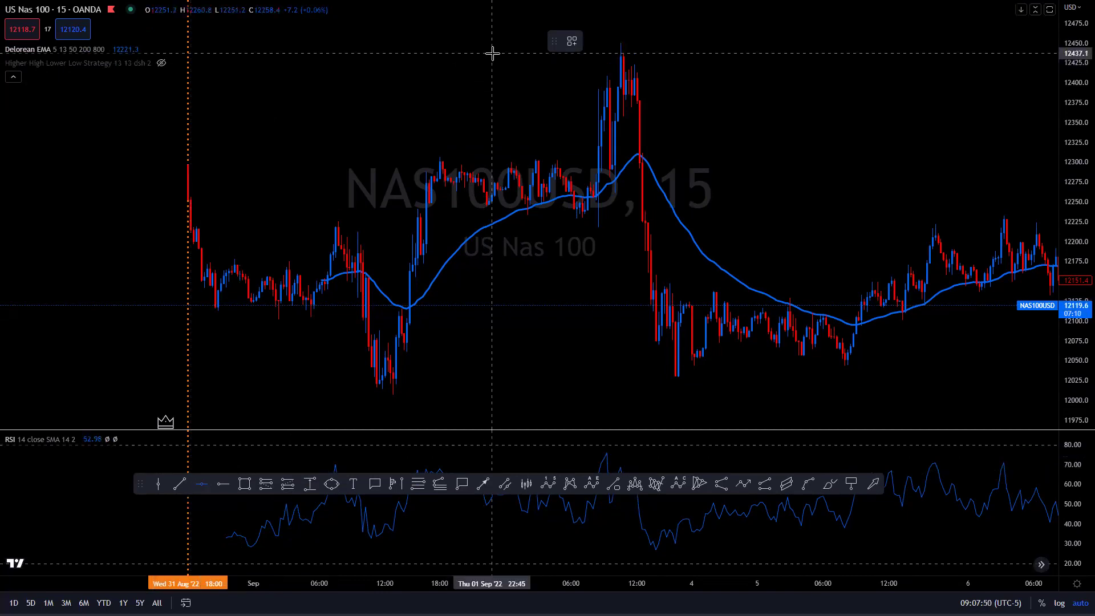
{"action": "left_click", "coordinate": [529, 55]}
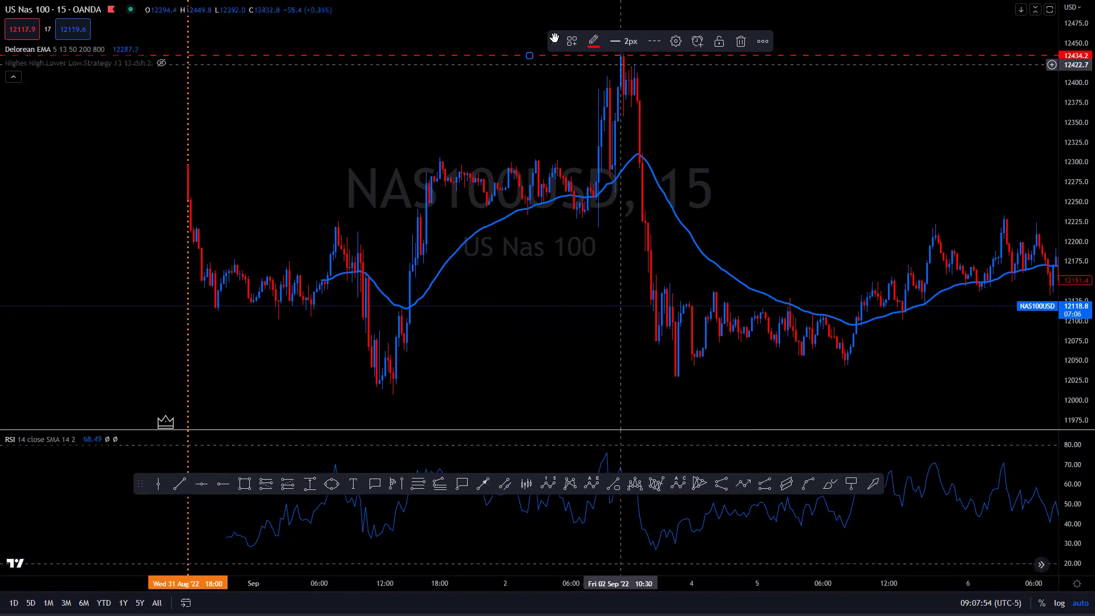
{"action": "left_click_drag", "start_coordinate": [577, 8], "coordinate": [578, 10]}
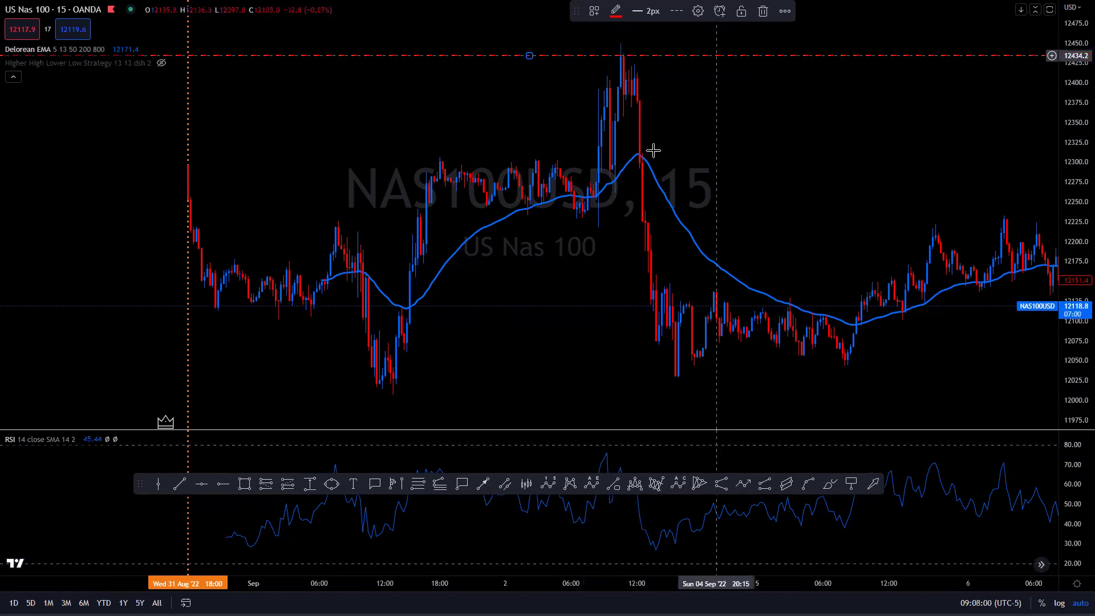
{"action": "key", "text": "Return"}
{"action": "left_click", "coordinate": [505, 412]}
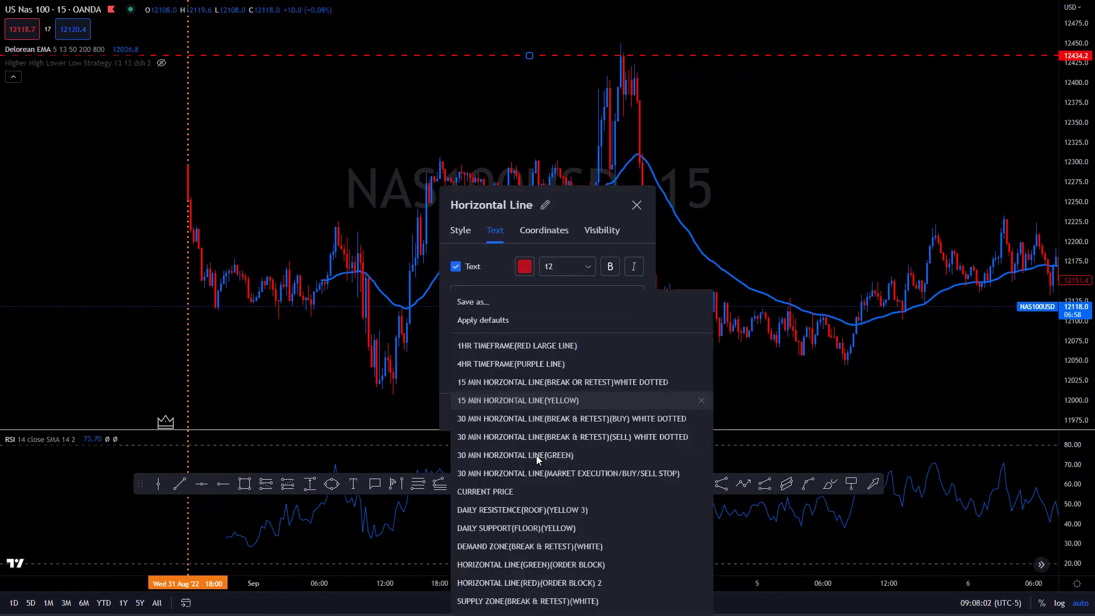
{"action": "left_click", "coordinate": [554, 402]}
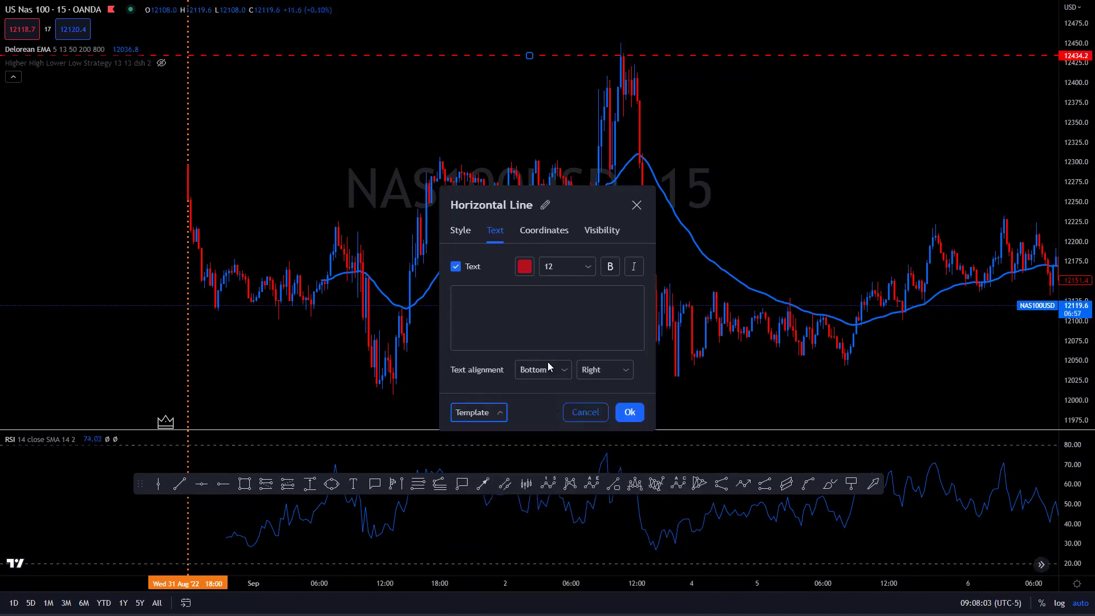
{"action": "left_click", "coordinate": [629, 411]}
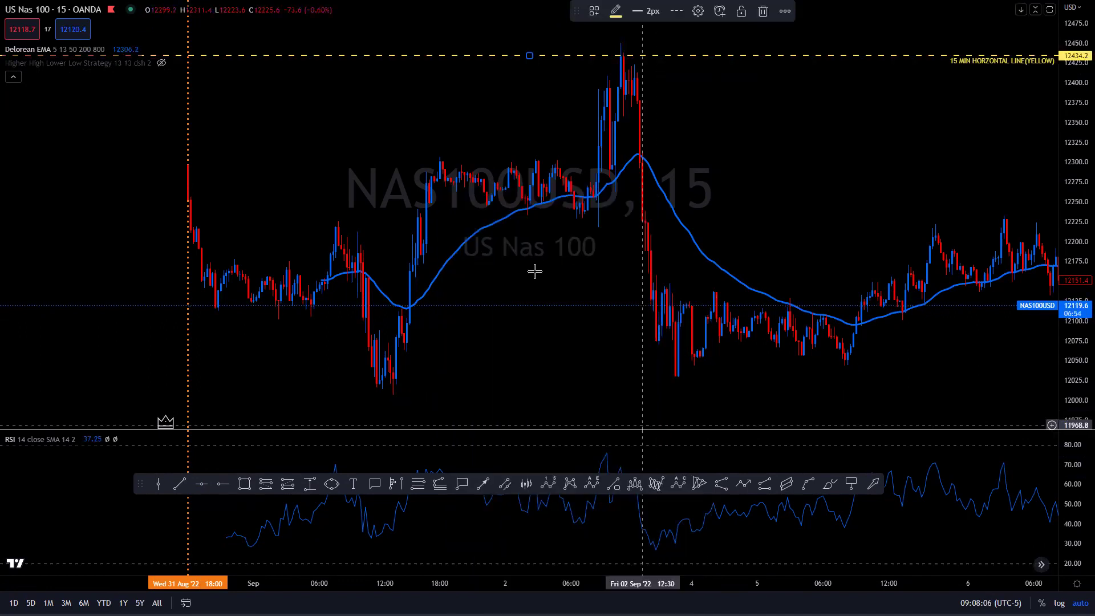
- Add horizontal lines at 12024.1 along the 1 September low and at 12118.2 along the earlier consolidation lows
{"action": "left_click", "coordinate": [203, 485]}
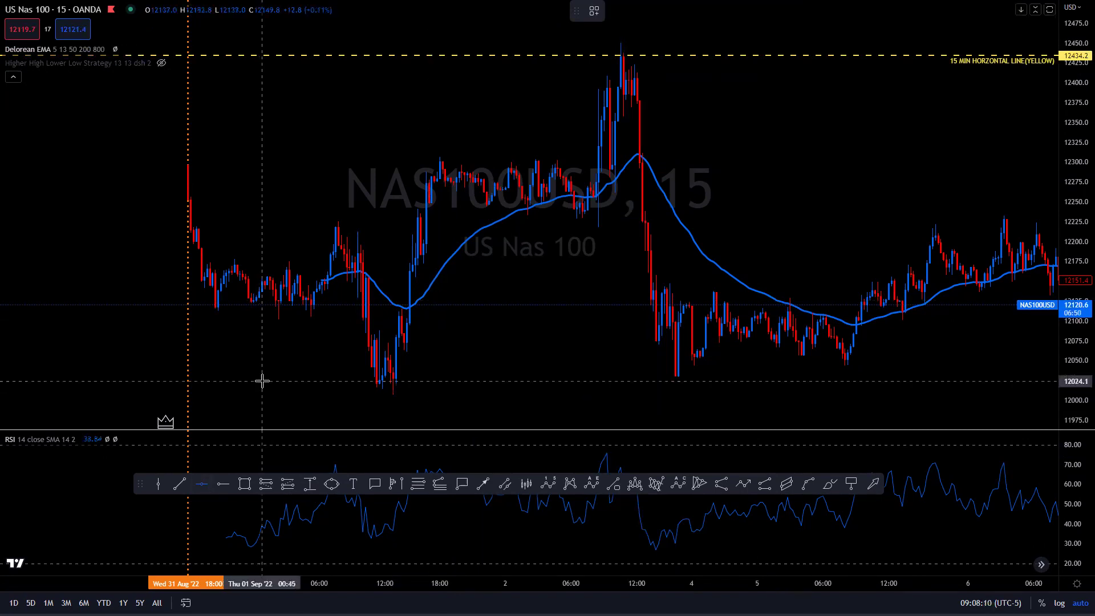
{"action": "left_click", "coordinate": [392, 381]}
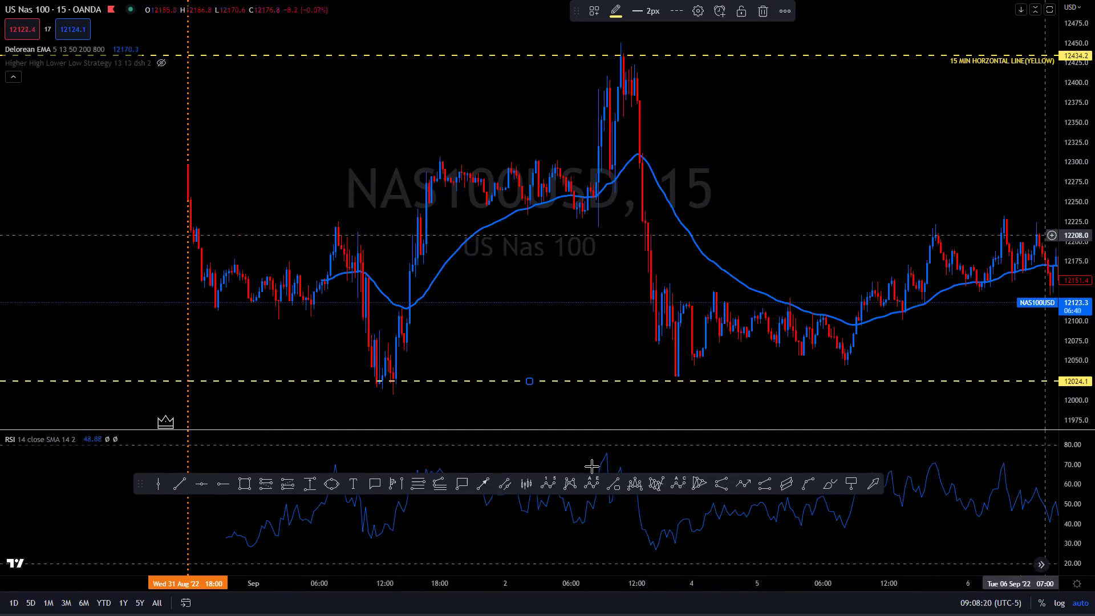
{"action": "left_click", "coordinate": [201, 484]}
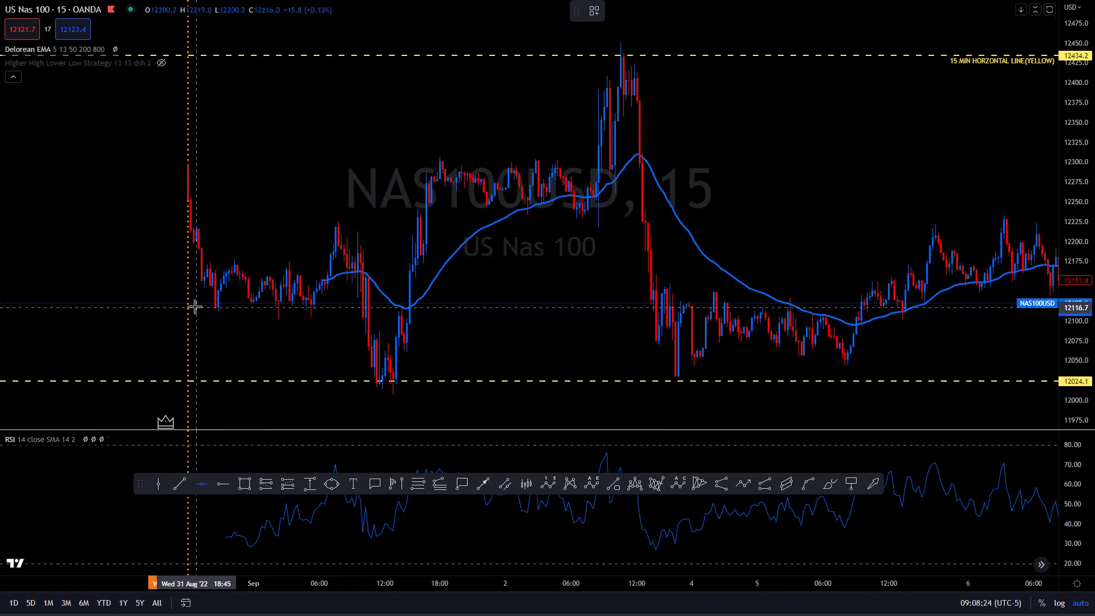
{"action": "left_click", "coordinate": [233, 306]}
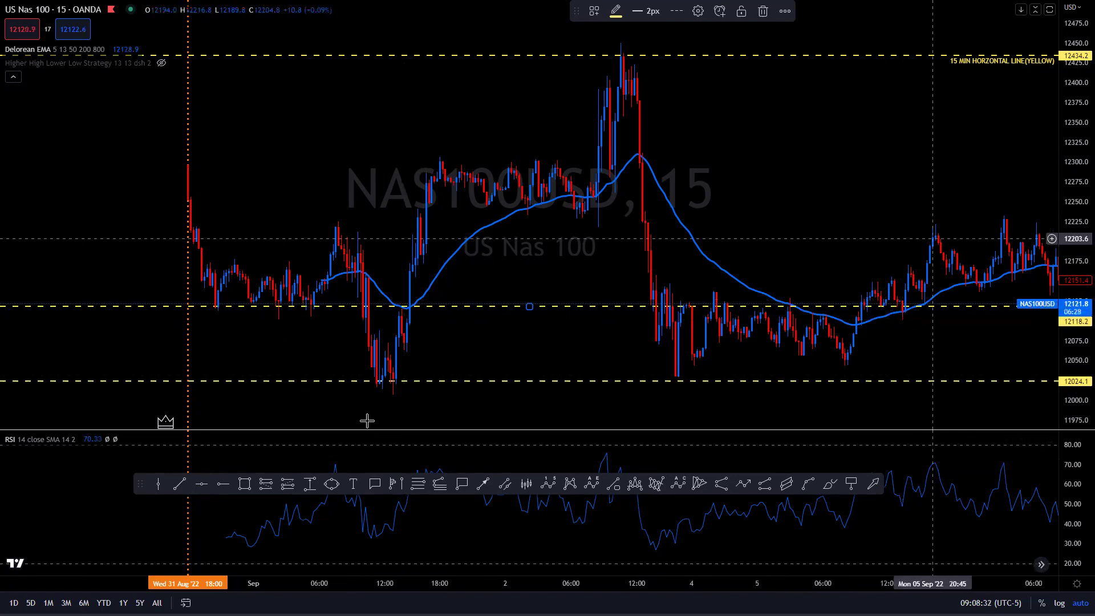
- Add horizontal lines at 12220.2 along the 1 September morning high and at 12302.8 along the highs of the following range
{"action": "left_click", "coordinate": [181, 486]}
{"action": "key", "text": "alt+h"}
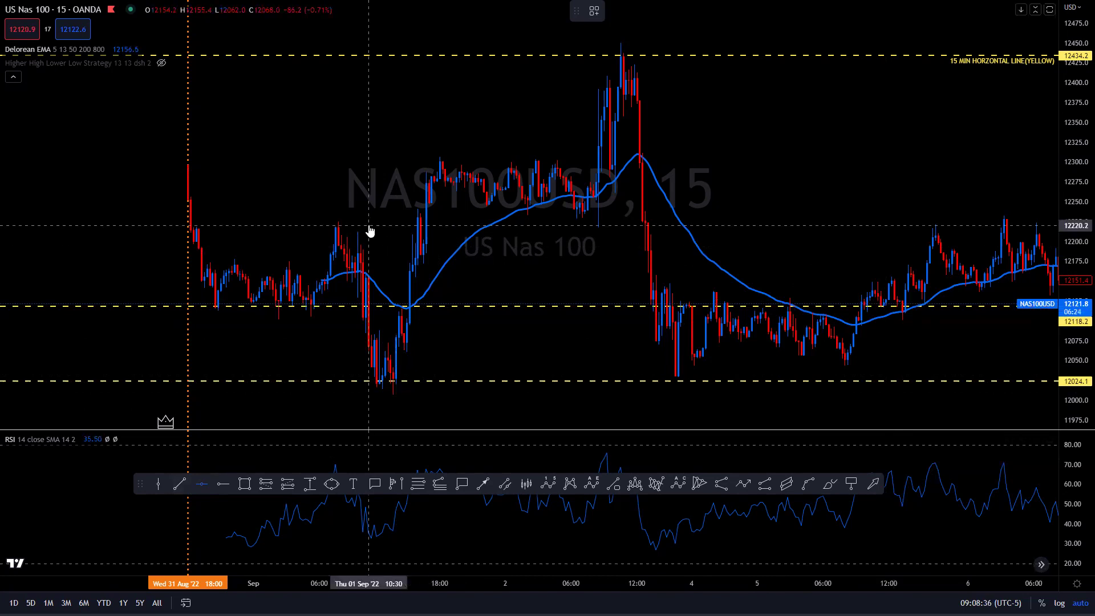
{"action": "left_click", "coordinate": [331, 235]}
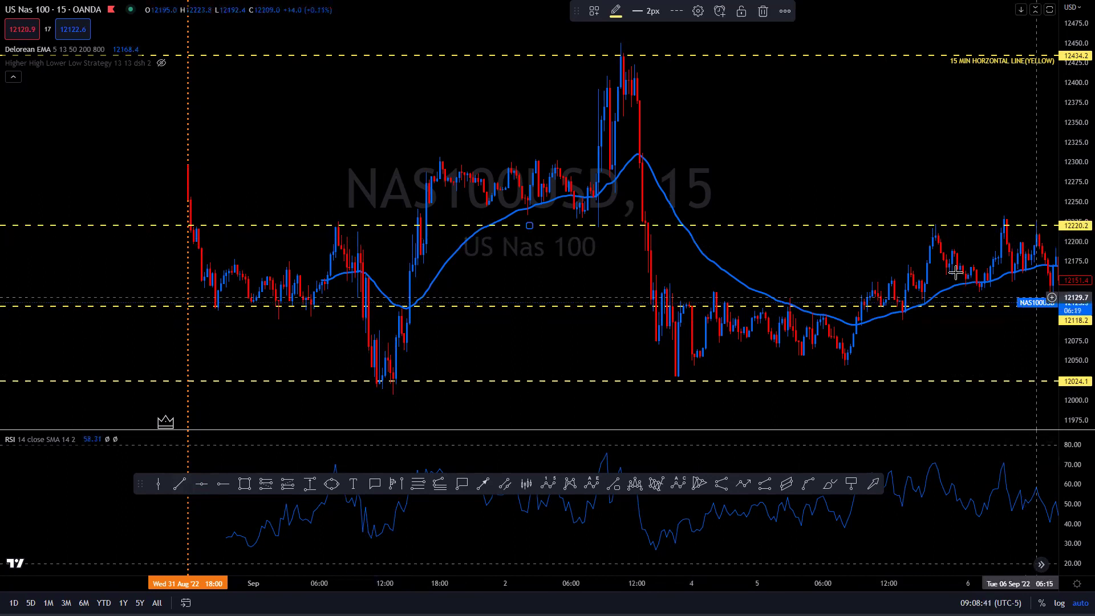
{"action": "left_click", "coordinate": [201, 485]}
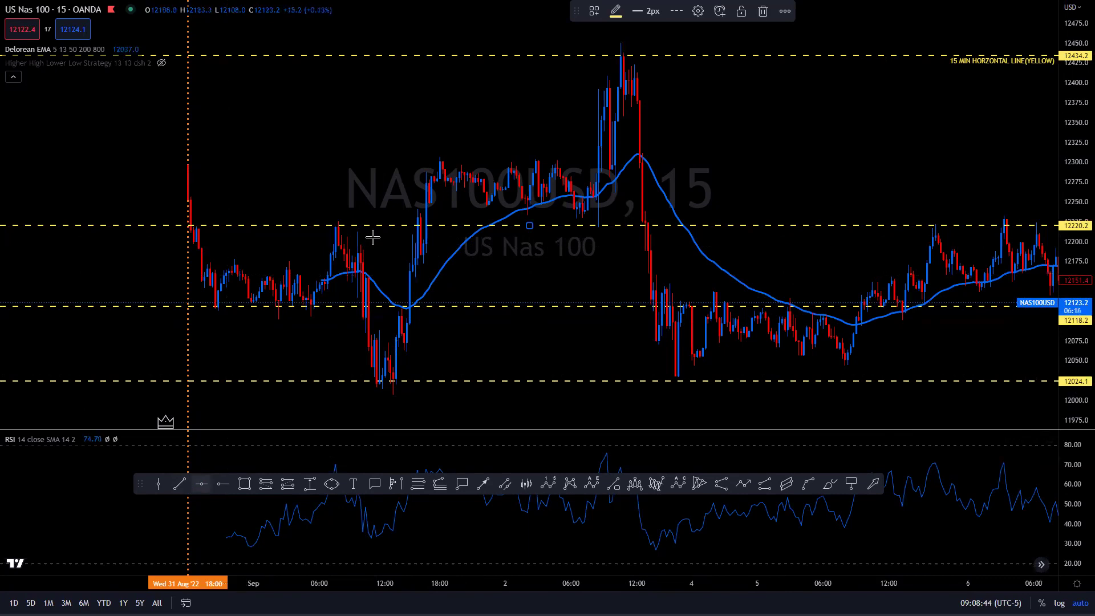
{"action": "left_click", "coordinate": [529, 159]}
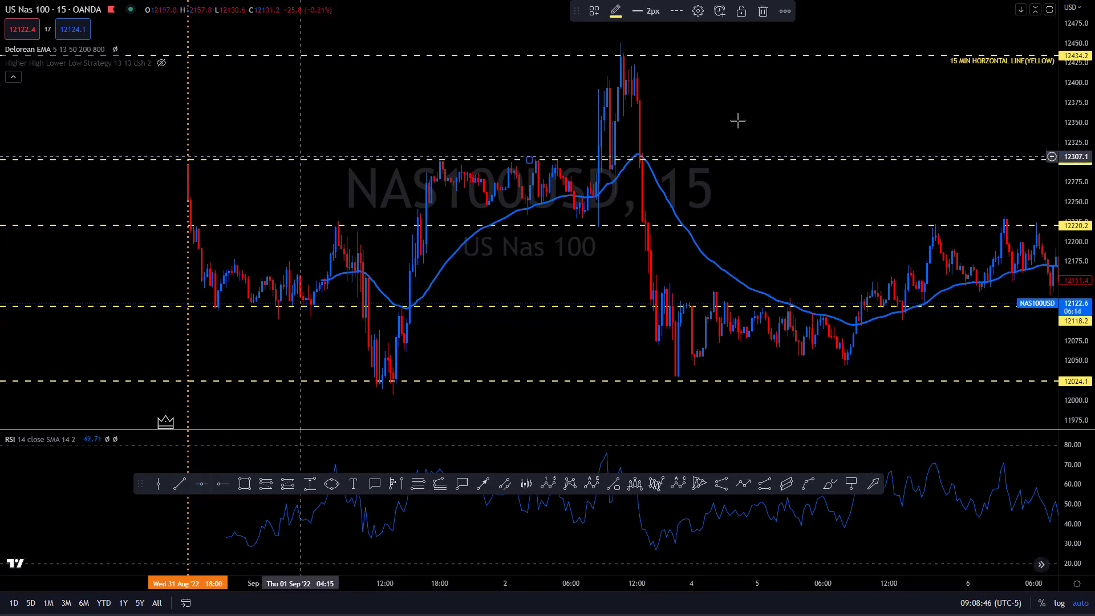
- Draw a rectangle zone from the 12024.1 line down to about 12006 and apply the ZONE( GOLDEN YELLOW) template
{"action": "left_click_drag", "start_coordinate": [476, 156], "coordinate": [533, 103]}
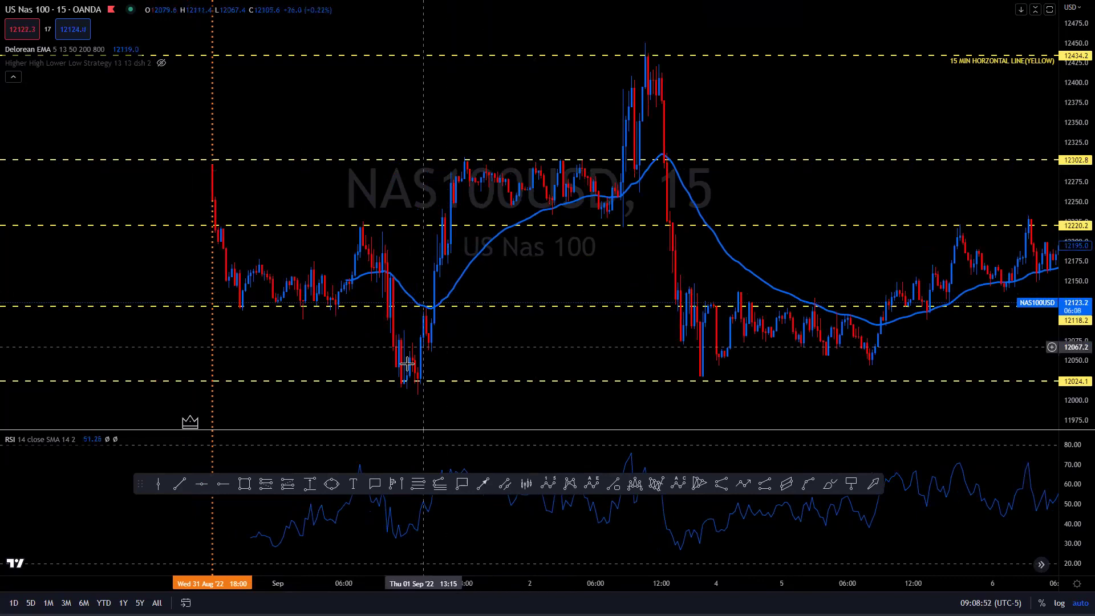
{"action": "key", "text": "alt+shift+r"}
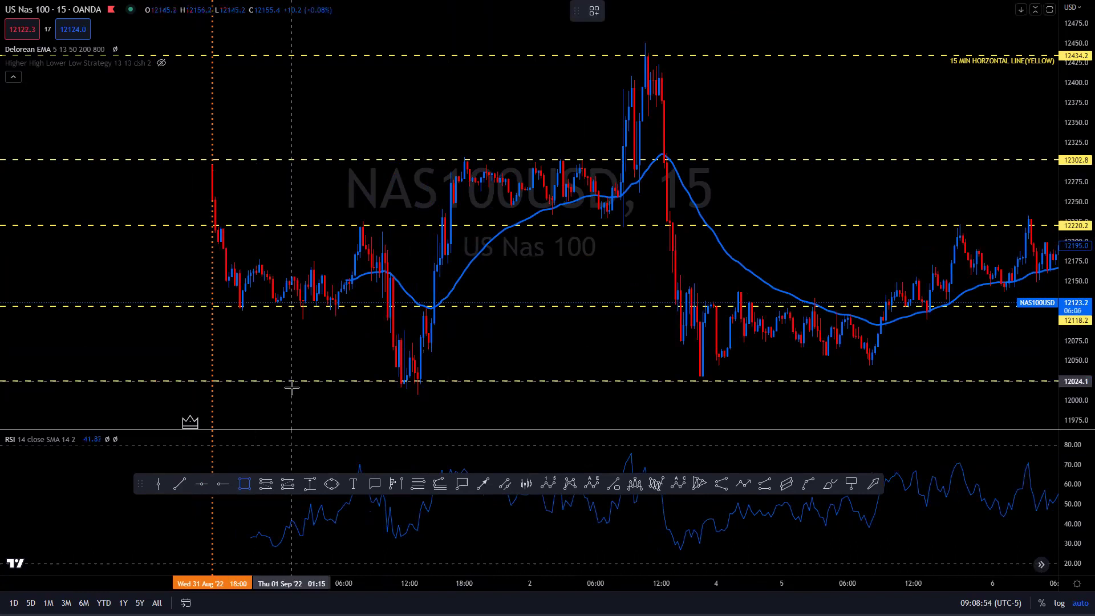
{"action": "left_click", "coordinate": [291, 395]}
{"action": "left_click", "coordinate": [291, 397]}
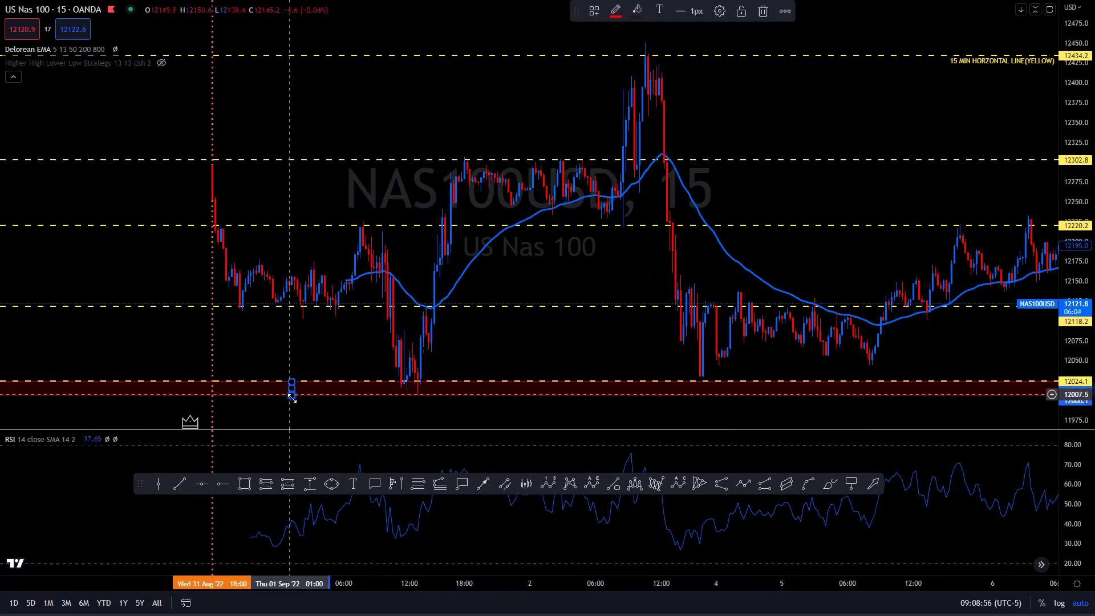
{"action": "double_click", "coordinate": [292, 396]}
{"action": "left_click", "coordinate": [501, 413]}
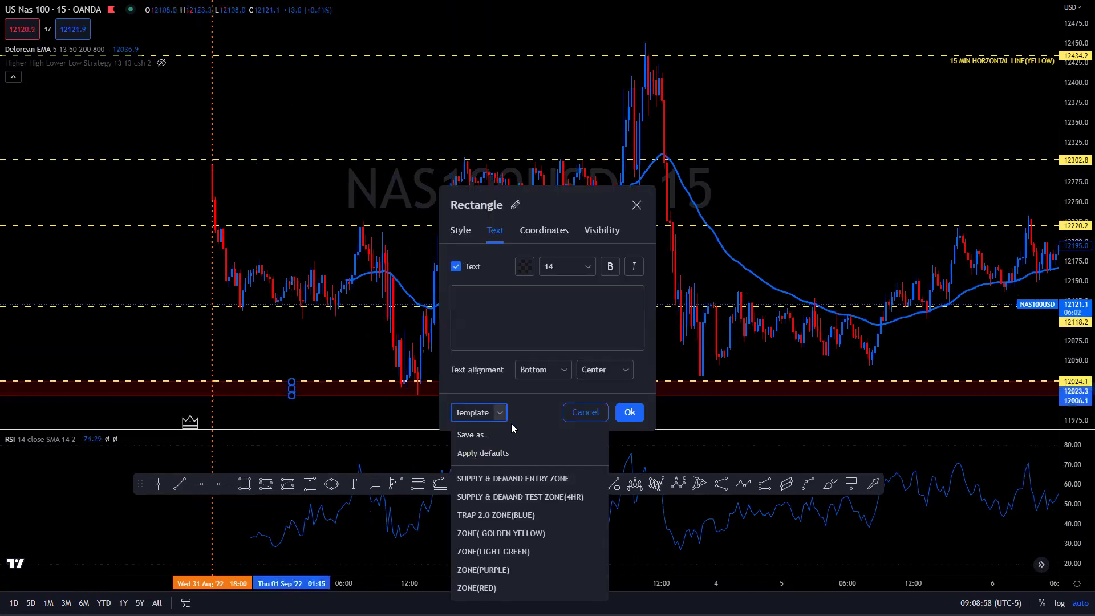
{"action": "left_click", "coordinate": [516, 534]}
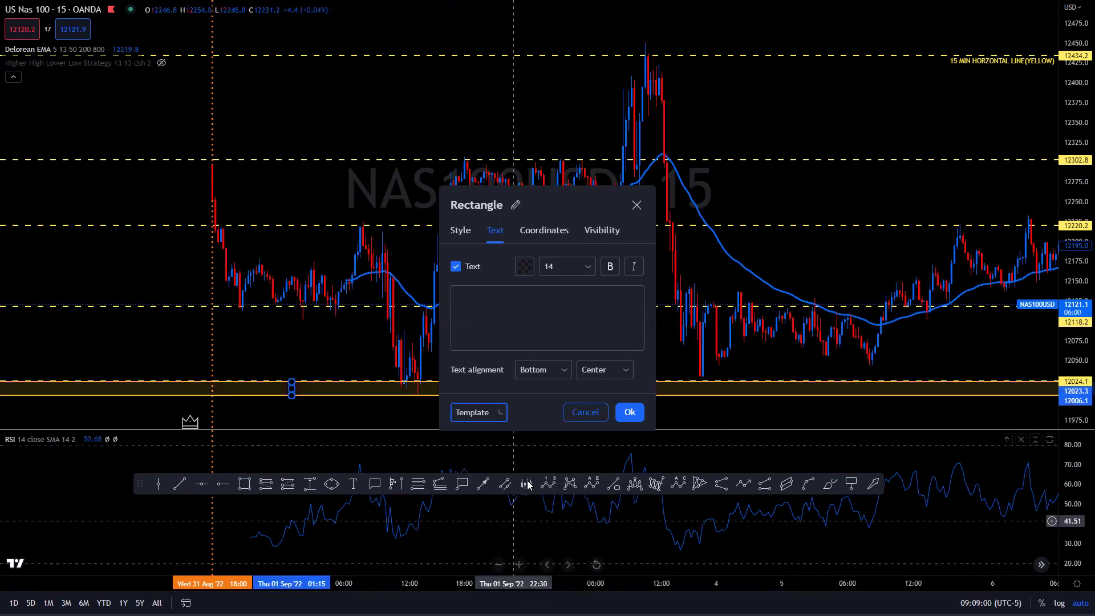
{"action": "left_click", "coordinate": [630, 412]}
- Draw rectangle zones just below the 12118.2 line and just above the 12220.2 line, the latter reaching about 12237
{"action": "left_click", "coordinate": [244, 484]}
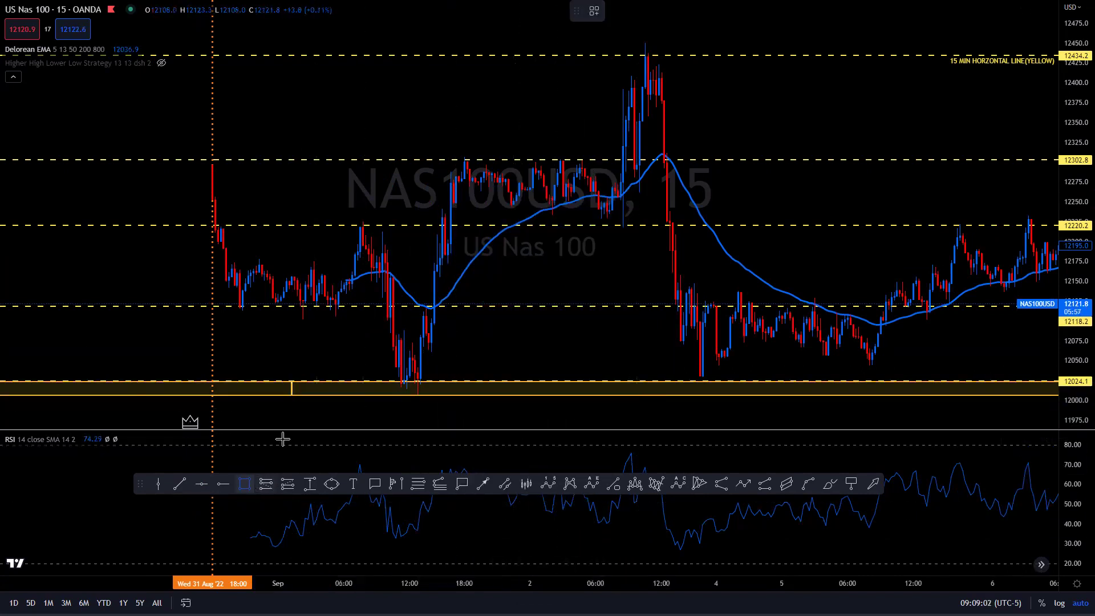
{"action": "left_click_drag", "start_coordinate": [291, 306], "coordinate": [294, 317]}
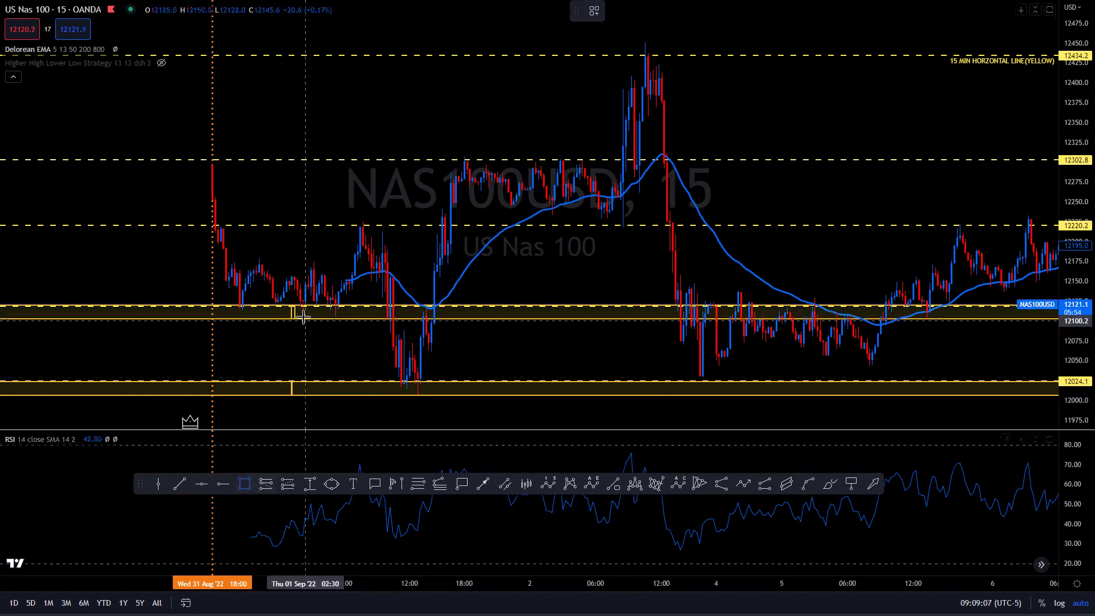
{"action": "left_click_drag", "start_coordinate": [325, 213], "coordinate": [327, 225]}
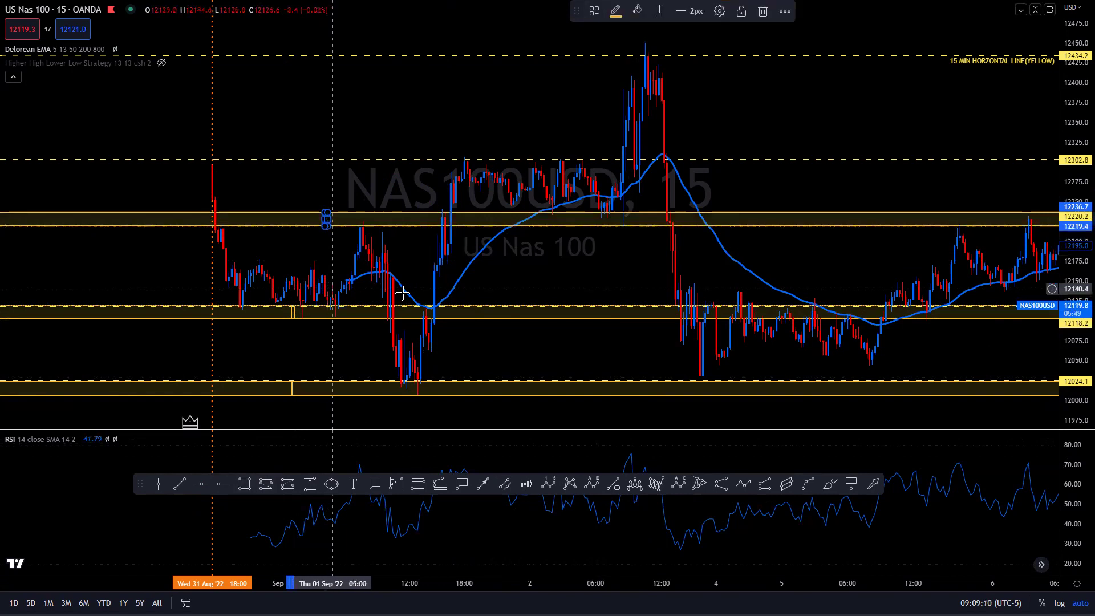
- Draw rectangle zones above the 12302.8 line up to about 12317 and above the 12434.2 line up to about 12450
{"action": "left_click", "coordinate": [395, 157]}
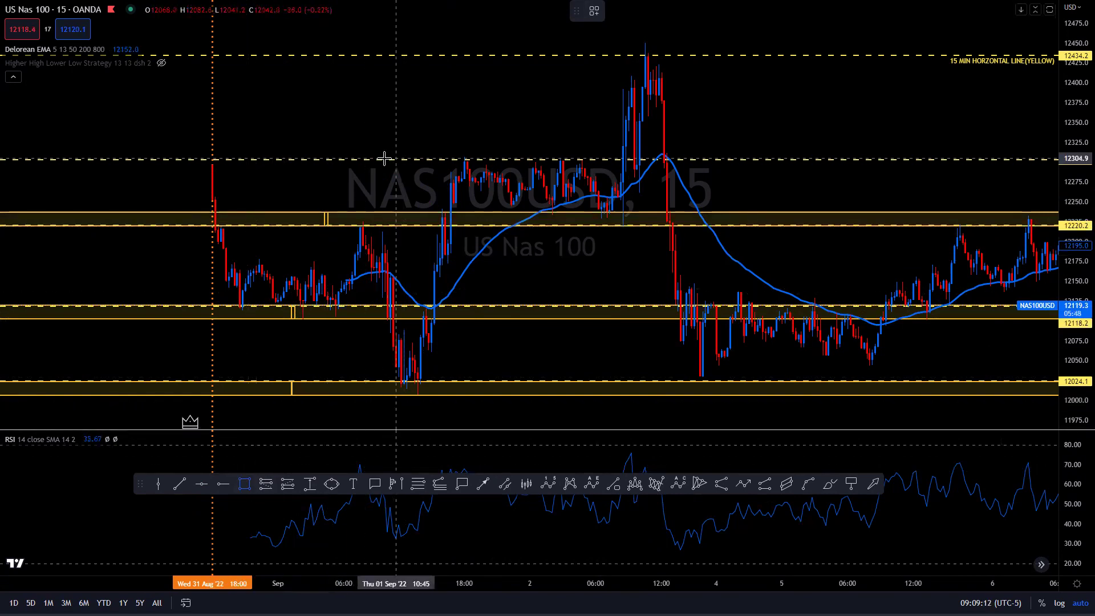
{"action": "left_click_drag", "start_coordinate": [385, 149], "coordinate": [385, 160]}
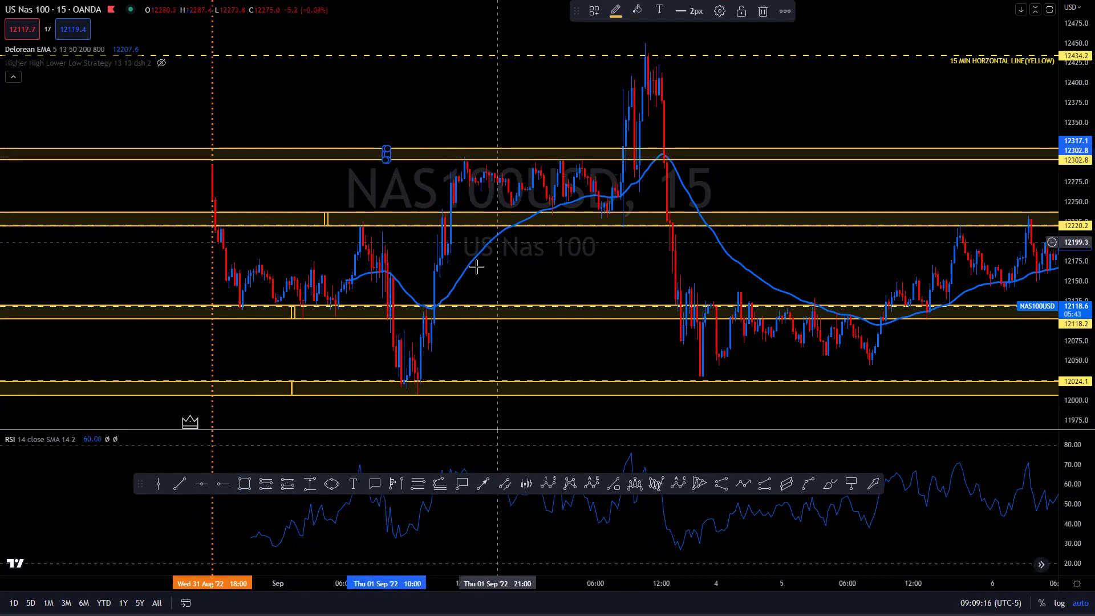
{"action": "left_click", "coordinate": [244, 483]}
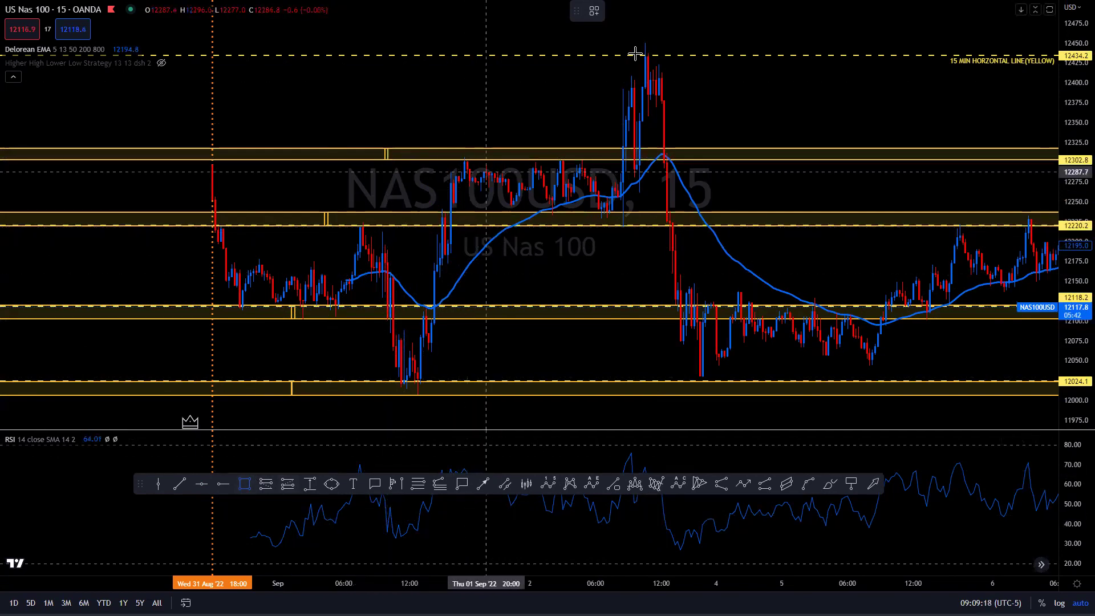
{"action": "left_click_drag", "start_coordinate": [640, 42], "coordinate": [639, 55]}
- Add a horizontal line at 11917.2 along the 6 September lows
{"action": "left_click_drag", "start_coordinate": [746, 159], "coordinate": [728, 102]}
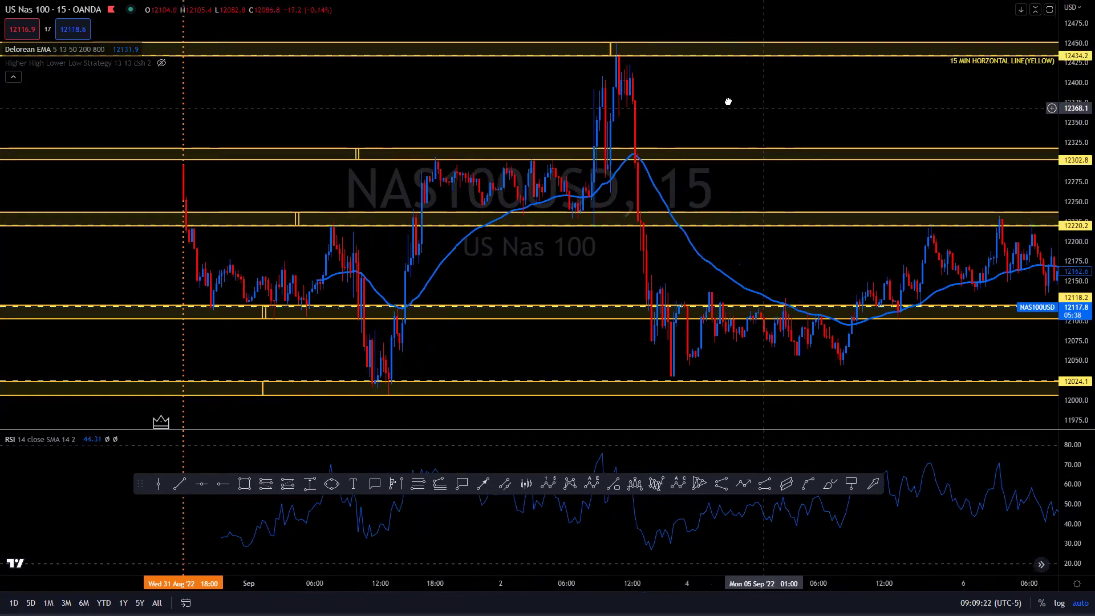
{"action": "left_click_drag", "start_coordinate": [865, 403], "coordinate": [829, 404]}
{"action": "left_click_drag", "start_coordinate": [765, 379], "coordinate": [636, 386]}
{"action": "left_click_drag", "start_coordinate": [778, 465], "coordinate": [728, 464]}
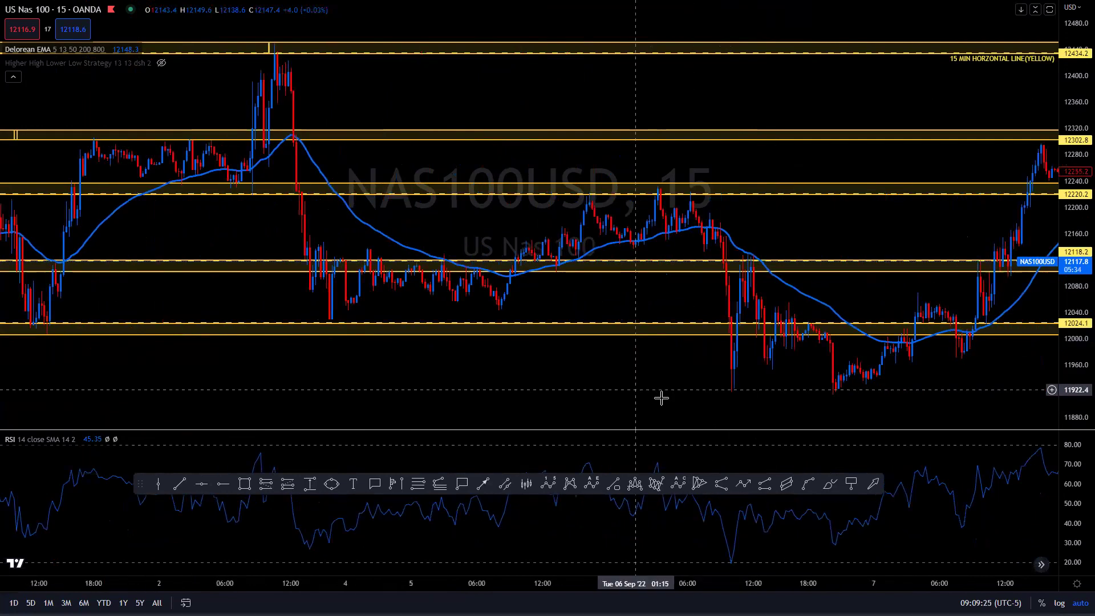
{"action": "left_click", "coordinate": [202, 485]}
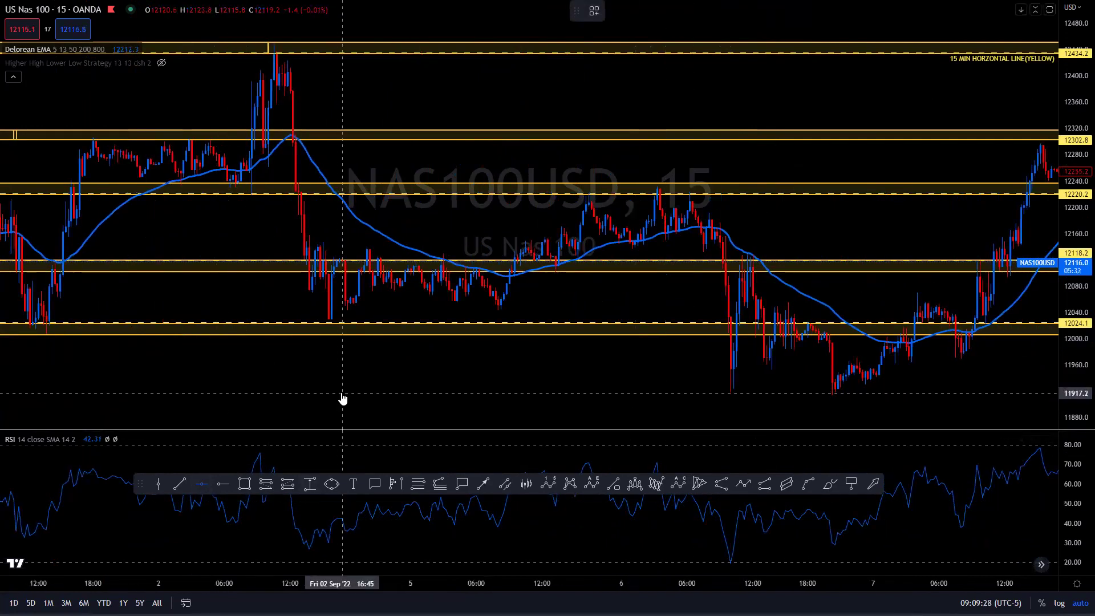
{"action": "left_click", "coordinate": [307, 394]}
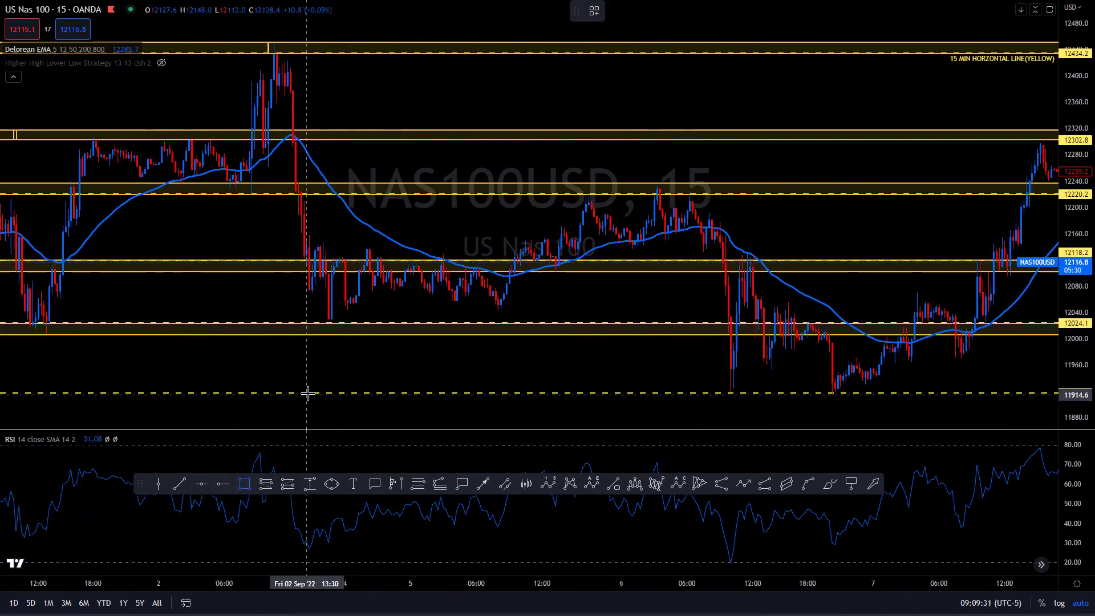
- Draw a rectangle zone from the 11917.2 line down to about 11898 and exit the full-screen chart view
{"action": "left_click_drag", "start_coordinate": [307, 393], "coordinate": [310, 405]}
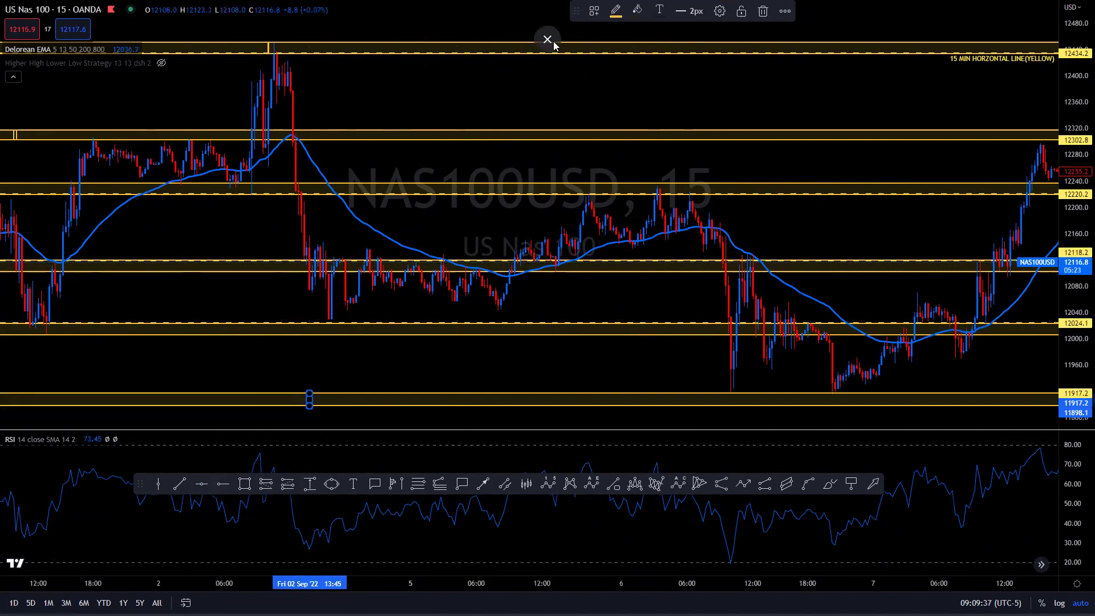
{"action": "left_click", "coordinate": [552, 43]}
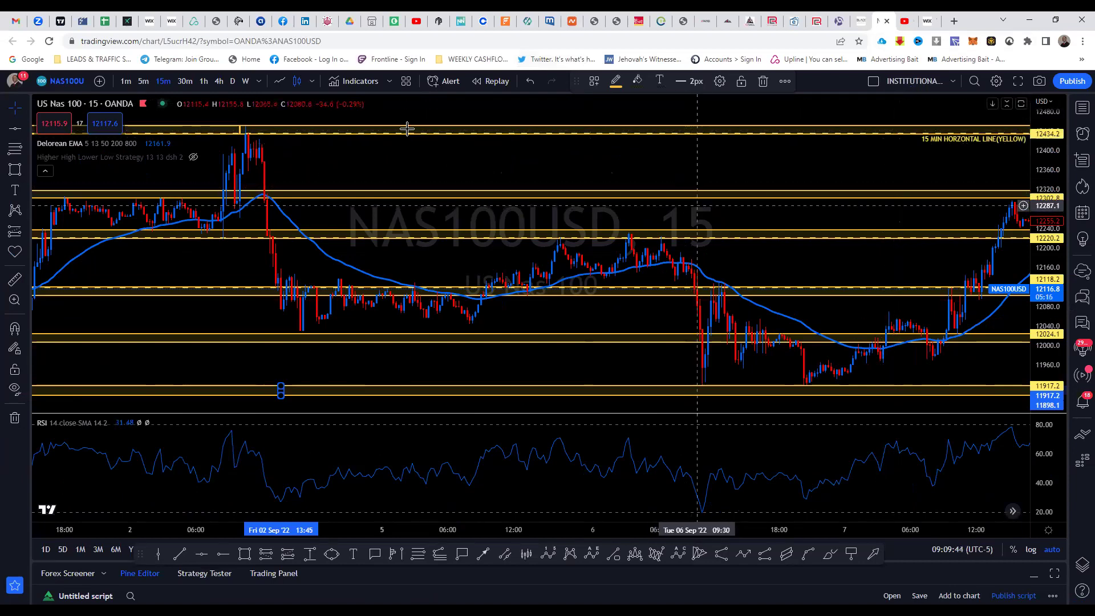
- Switch the chart to the 30-minute timeframe in full-screen view and go back through the price history to early September 2022
{"action": "left_click", "coordinate": [185, 81]}
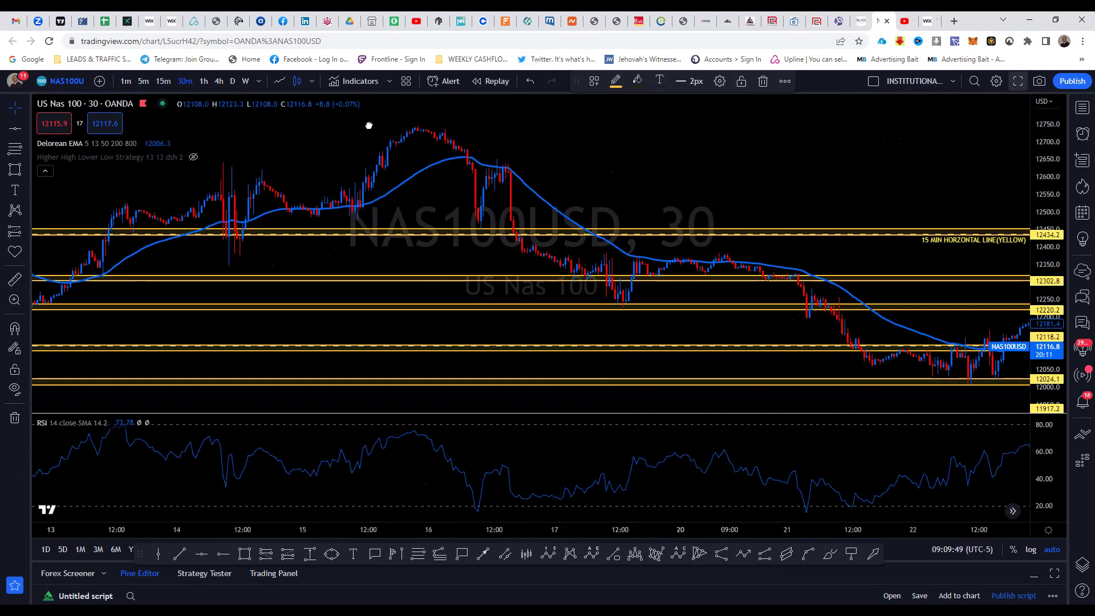
{"action": "key", "text": "shift+f"}
{"action": "left_click_drag", "start_coordinate": [337, 122], "coordinate": [675, 118]}
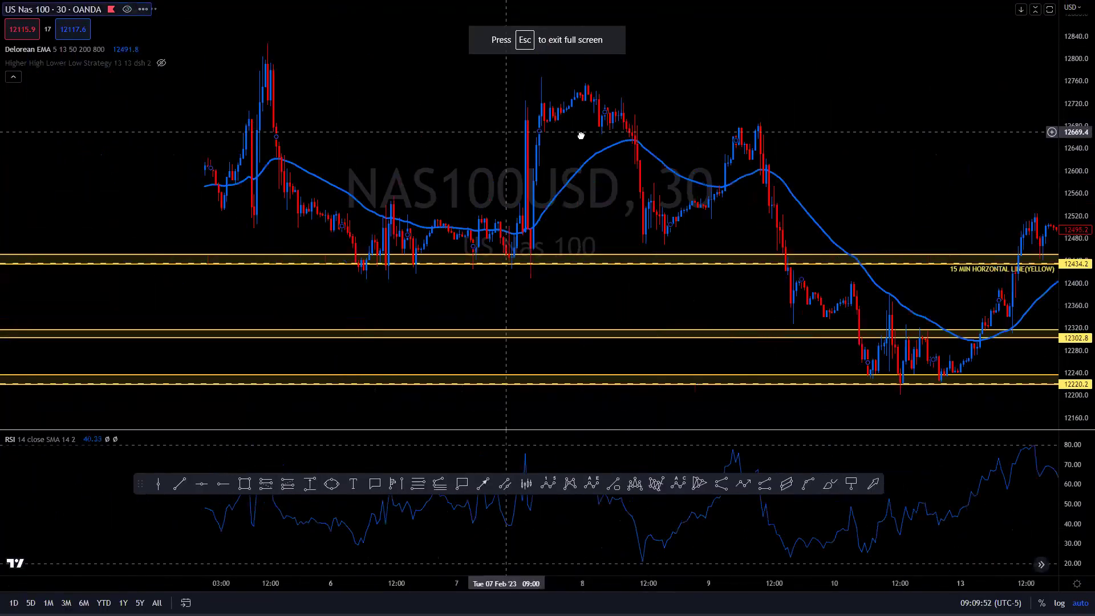
{"action": "left_click_drag", "start_coordinate": [499, 136], "coordinate": [614, 107]}
{"action": "mouse_move", "coordinate": [354, 132]}
{"action": "left_mouse_down"}
{"action": "mouse_move", "coordinate": [447, 401]}
{"action": "mouse_move", "coordinate": [636, 384]}
{"action": "mouse_move", "coordinate": [492, 393]}
{"action": "mouse_move", "coordinate": [452, 340]}
{"action": "mouse_move", "coordinate": [734, 342]}
{"action": "left_mouse_up"}
{"action": "left_click_drag", "start_coordinate": [386, 310], "coordinate": [604, 330]}
{"action": "mouse_move", "coordinate": [439, 311]}
{"action": "left_mouse_down"}
{"action": "mouse_move", "coordinate": [494, 301]}
{"action": "mouse_move", "coordinate": [567, 323]}
{"action": "mouse_move", "coordinate": [489, 288]}
{"action": "left_mouse_up"}
{"action": "left_click_drag", "start_coordinate": [343, 291], "coordinate": [541, 334]}
{"action": "left_click_drag", "start_coordinate": [577, 331], "coordinate": [799, 337]}
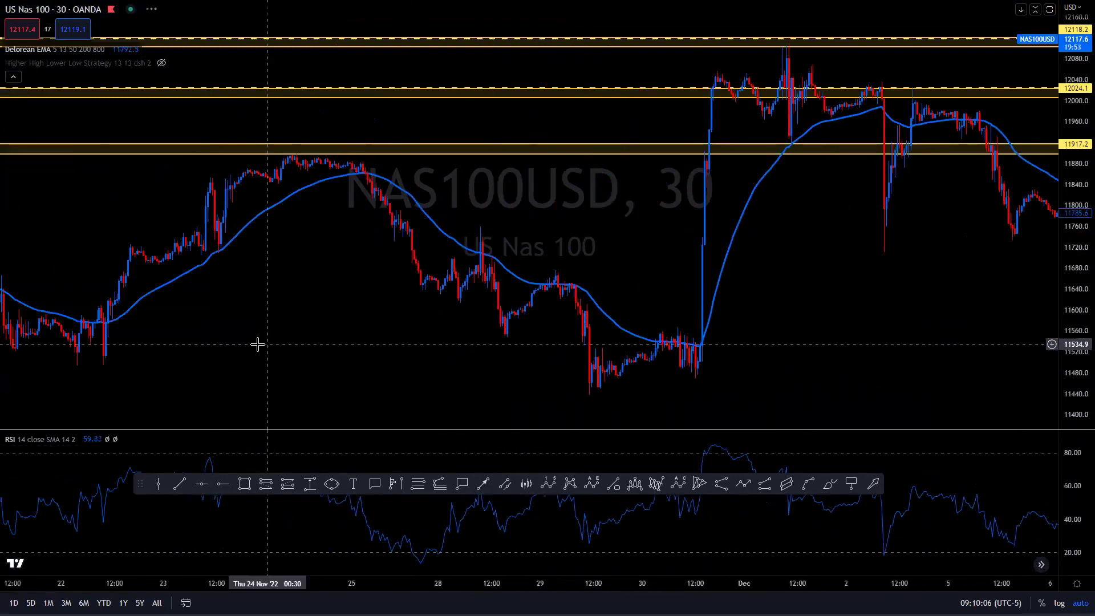
{"action": "left_click_drag", "start_coordinate": [256, 342], "coordinate": [435, 360]}
{"action": "left_click_drag", "start_coordinate": [330, 354], "coordinate": [710, 335]}
{"action": "left_click_drag", "start_coordinate": [533, 330], "coordinate": [711, 293]}
{"action": "left_click_drag", "start_coordinate": [367, 303], "coordinate": [486, 294]}
{"action": "left_click_drag", "start_coordinate": [261, 288], "coordinate": [450, 298]}
{"action": "left_click_drag", "start_coordinate": [111, 308], "coordinate": [711, 254]}
{"action": "left_click_drag", "start_coordinate": [400, 280], "coordinate": [630, 276]}
{"action": "left_click_drag", "start_coordinate": [86, 283], "coordinate": [669, 283]}
{"action": "left_click_drag", "start_coordinate": [171, 313], "coordinate": [477, 313]}
{"action": "left_click_drag", "start_coordinate": [324, 310], "coordinate": [584, 310]}
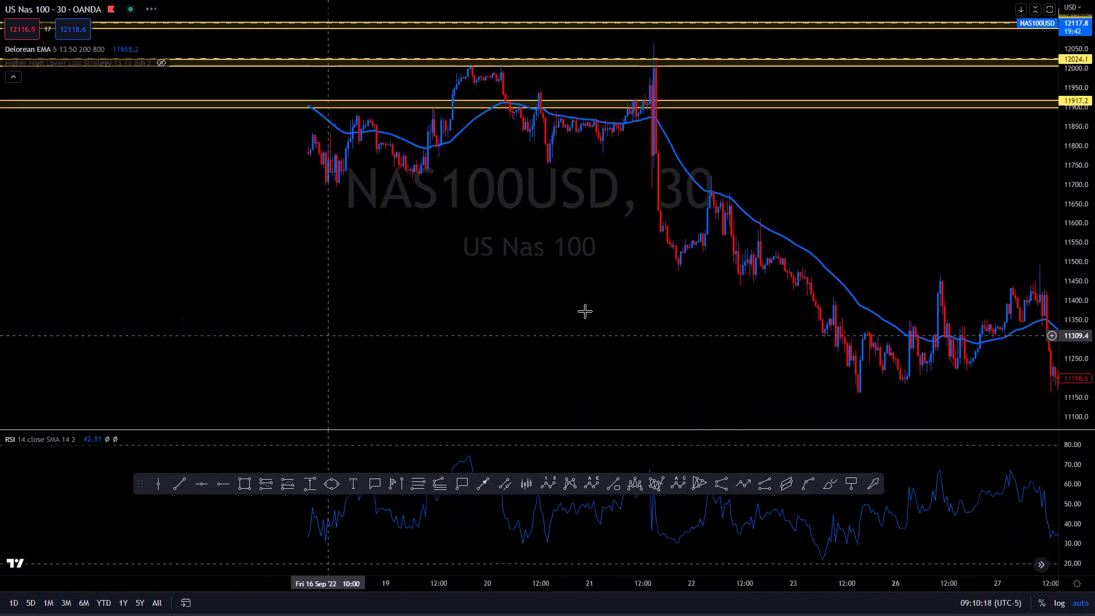
{"action": "left_click_drag", "start_coordinate": [194, 347], "coordinate": [371, 348]}
{"action": "left_click_drag", "start_coordinate": [259, 177], "coordinate": [487, 176]}
{"action": "left_click_drag", "start_coordinate": [327, 127], "coordinate": [381, 127]}
{"action": "left_click_drag", "start_coordinate": [314, 79], "coordinate": [531, 78]}
{"action": "left_click_drag", "start_coordinate": [220, 103], "coordinate": [528, 117]}
{"action": "left_click_drag", "start_coordinate": [116, 244], "coordinate": [168, 244]}
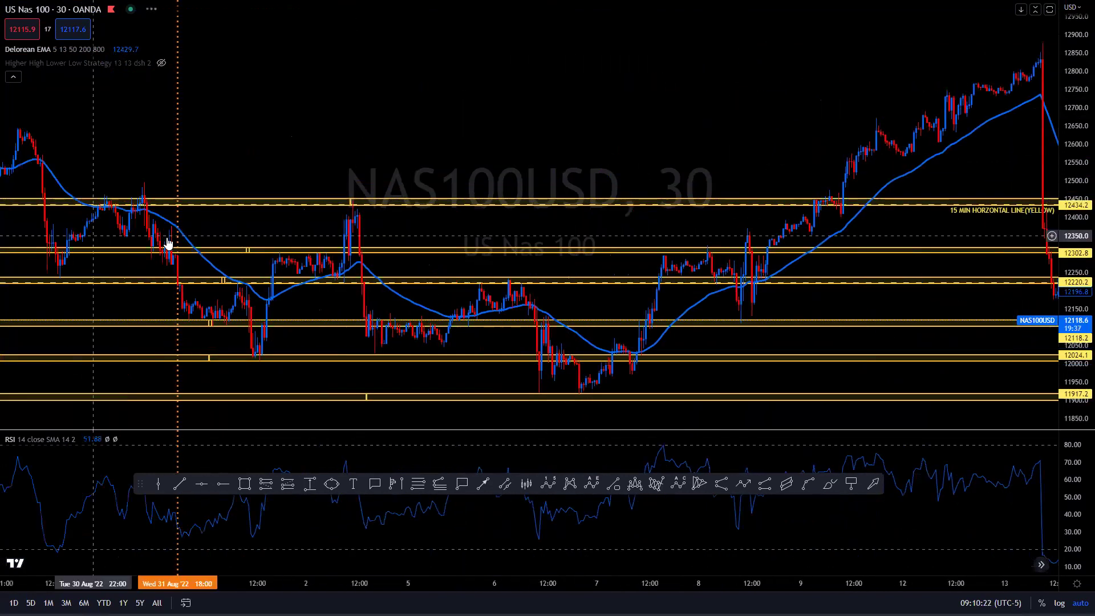
- Add horizontal lines at 12637.7 and 12835.5 along the price highs between 9 and 13 September
{"action": "left_click_drag", "start_coordinate": [645, 86], "coordinate": [308, 188]}
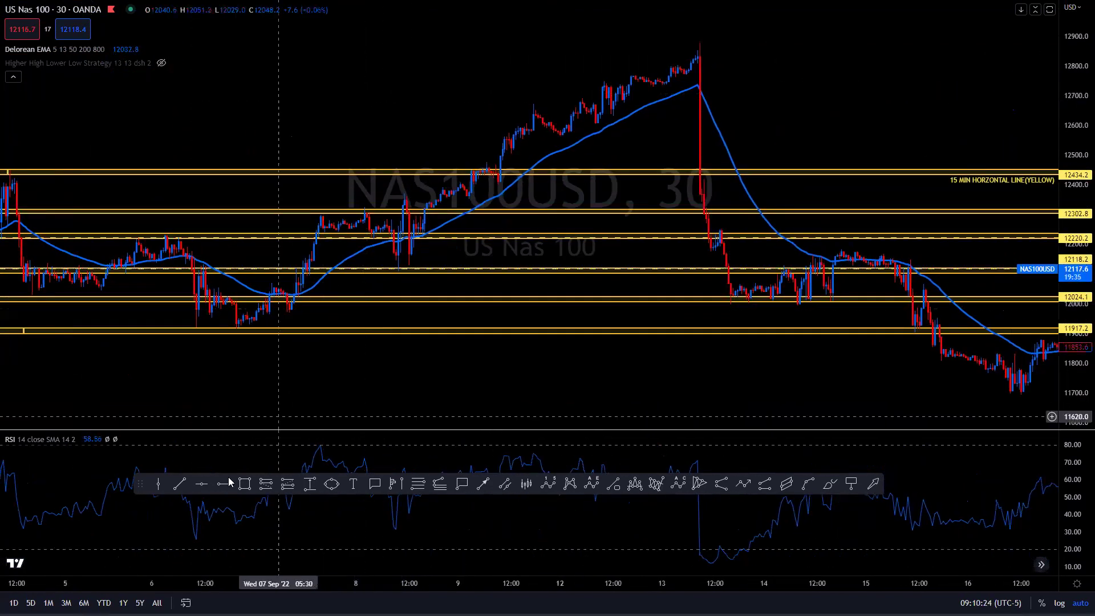
{"action": "left_click", "coordinate": [446, 114]}
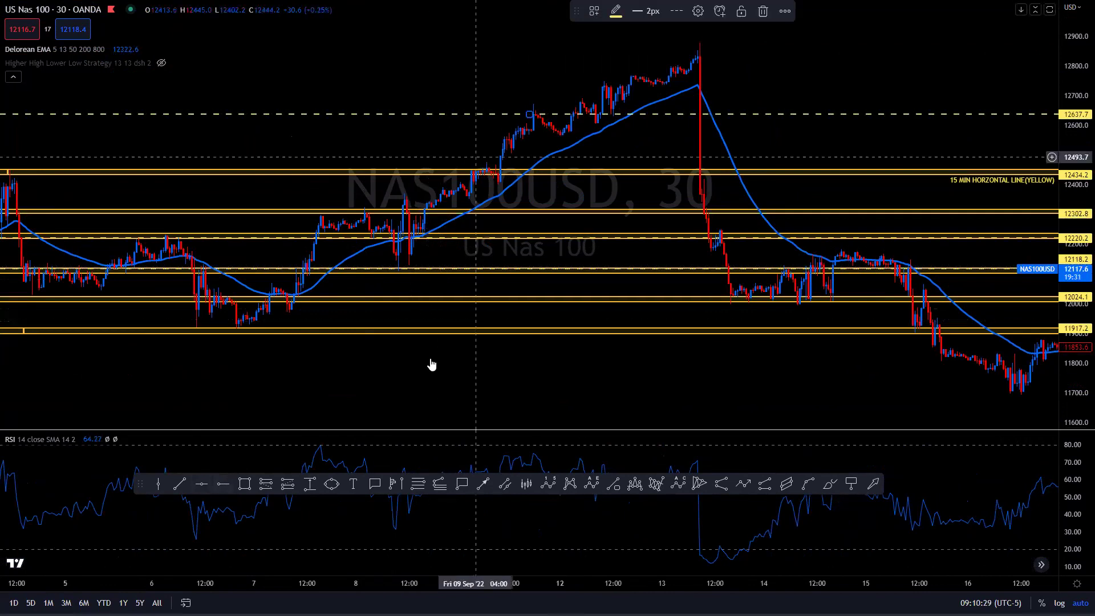
{"action": "left_click", "coordinate": [202, 483]}
{"action": "left_click", "coordinate": [478, 56]}
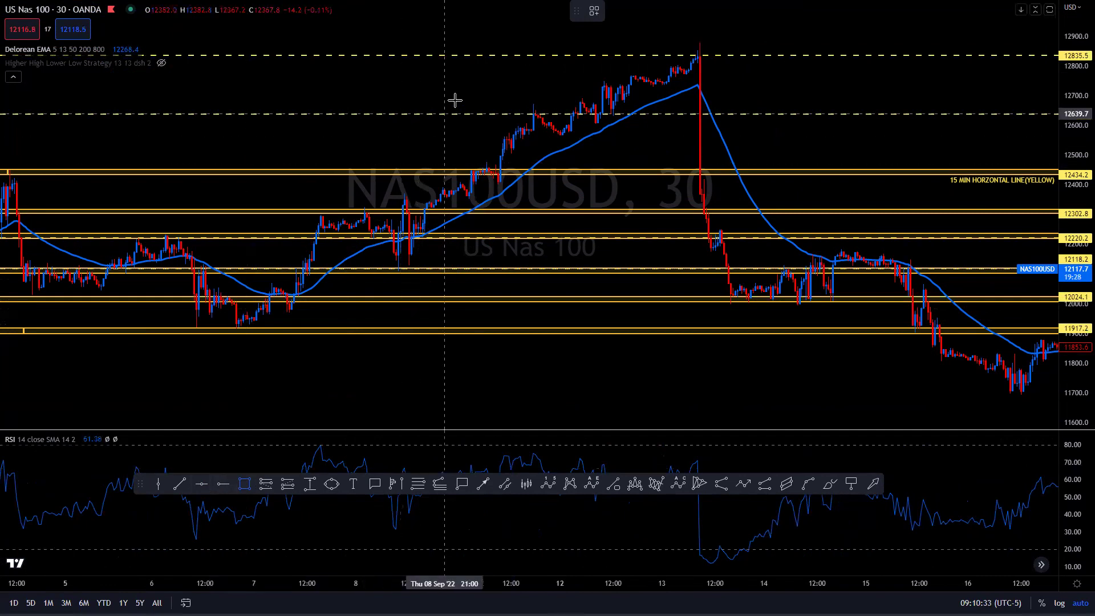
- Draw rectangle zones above the 12637.7 line up to about 12686 and above the 12835.5 line up to about 12882
{"action": "left_click_drag", "start_coordinate": [456, 100], "coordinate": [458, 114]}
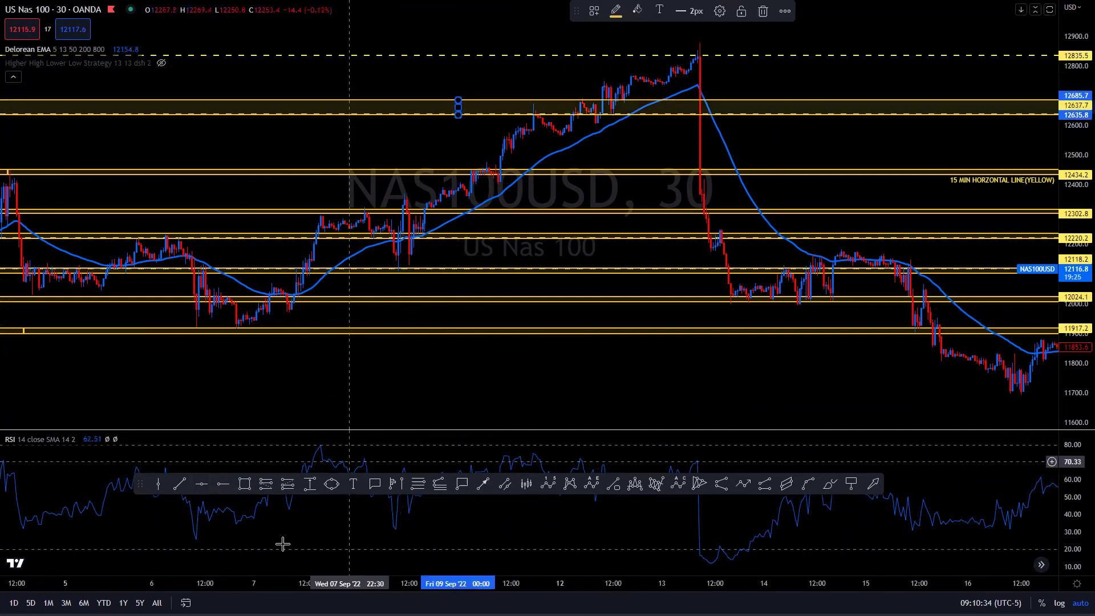
{"action": "left_click", "coordinate": [248, 487]}
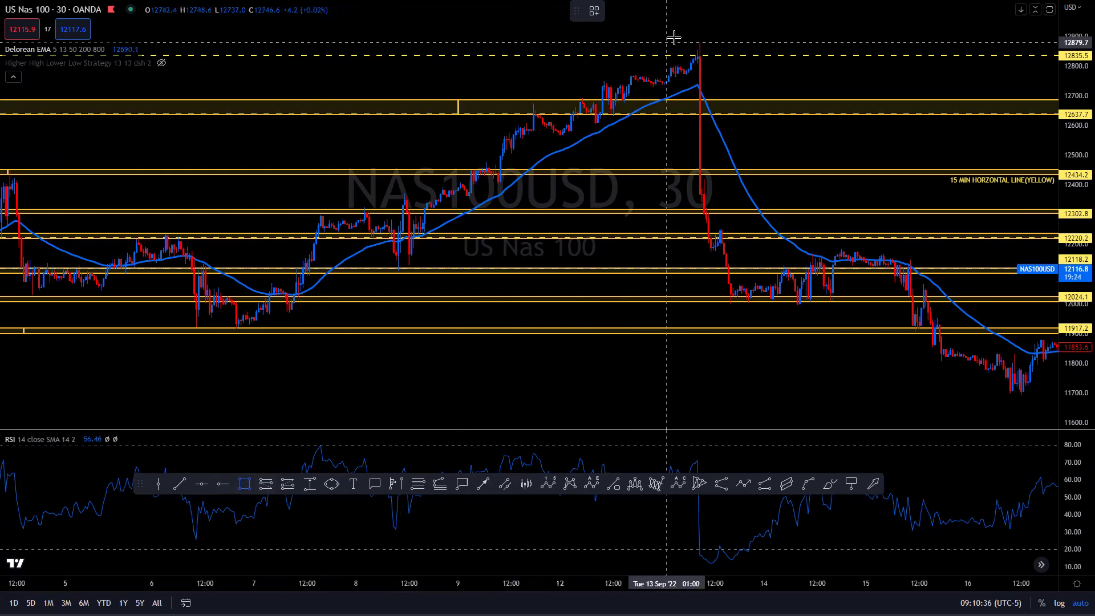
{"action": "left_click_drag", "start_coordinate": [678, 41], "coordinate": [680, 56]}
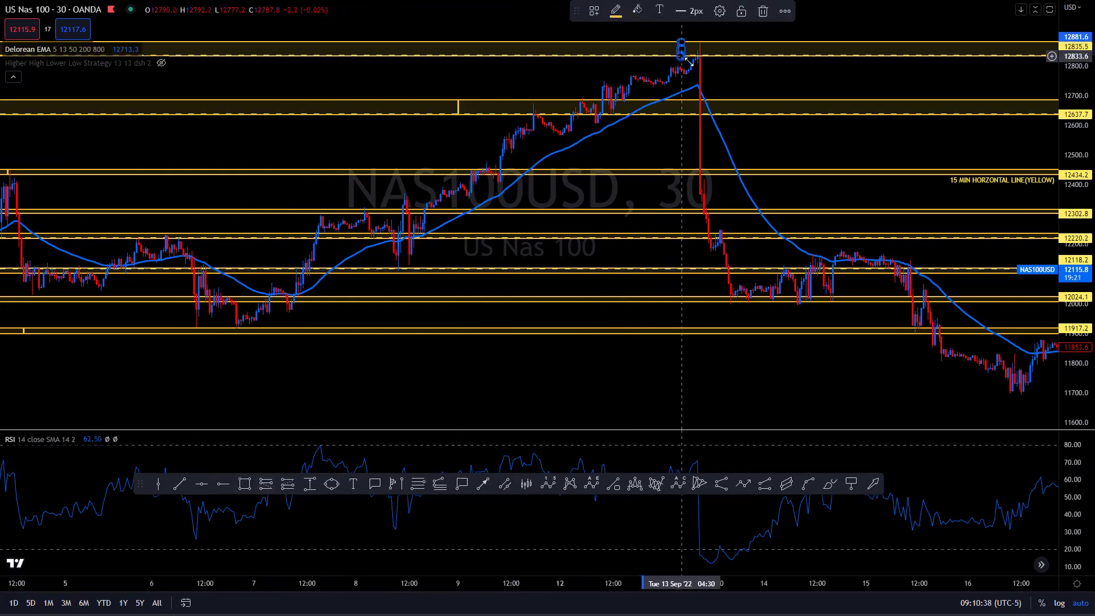
- Add a horizontal line at 11698.6 along the mid-September lows and apply the template 30 MIN HORZONTAL LINE(GREEN) to it
{"action": "left_click_drag", "start_coordinate": [784, 393], "coordinate": [564, 384]}
{"action": "left_click_drag", "start_coordinate": [741, 357], "coordinate": [296, 238]}
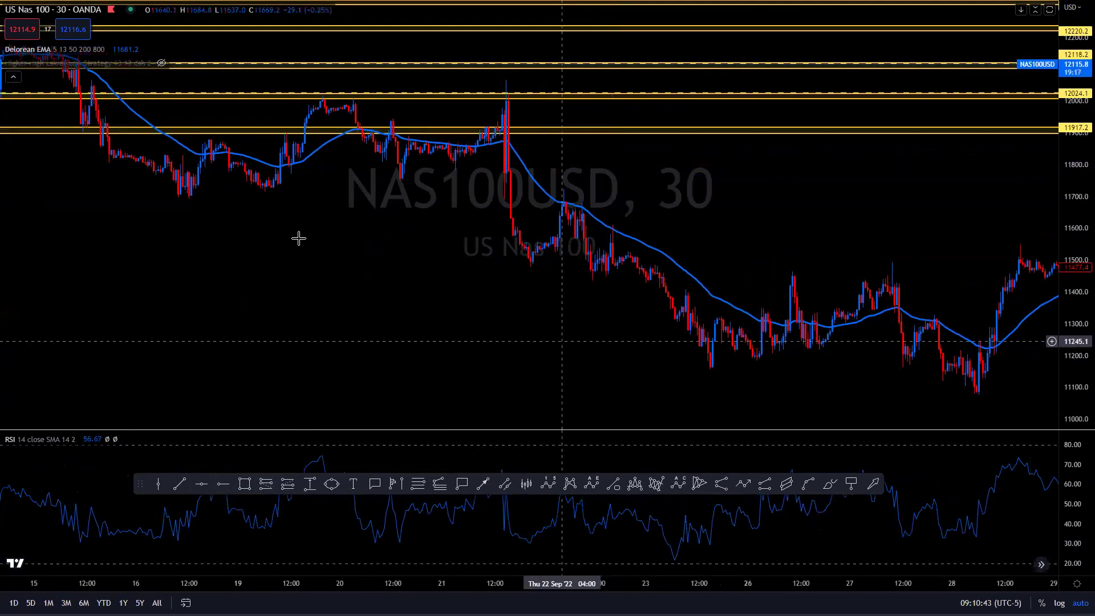
{"action": "left_click", "coordinate": [201, 485]}
{"action": "left_click", "coordinate": [126, 196]}
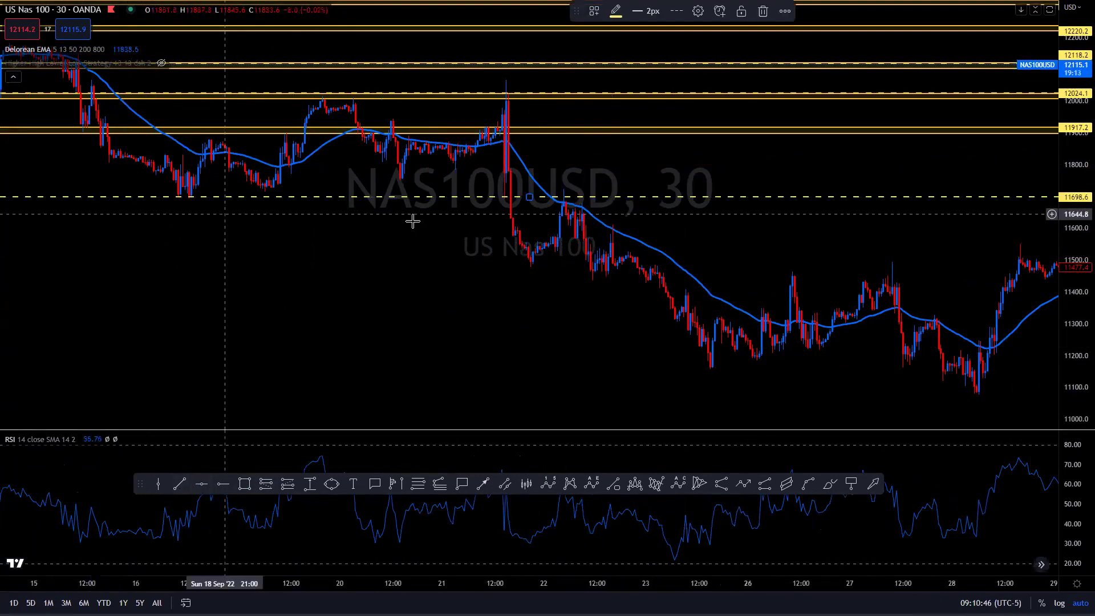
{"action": "double_click", "coordinate": [587, 200]}
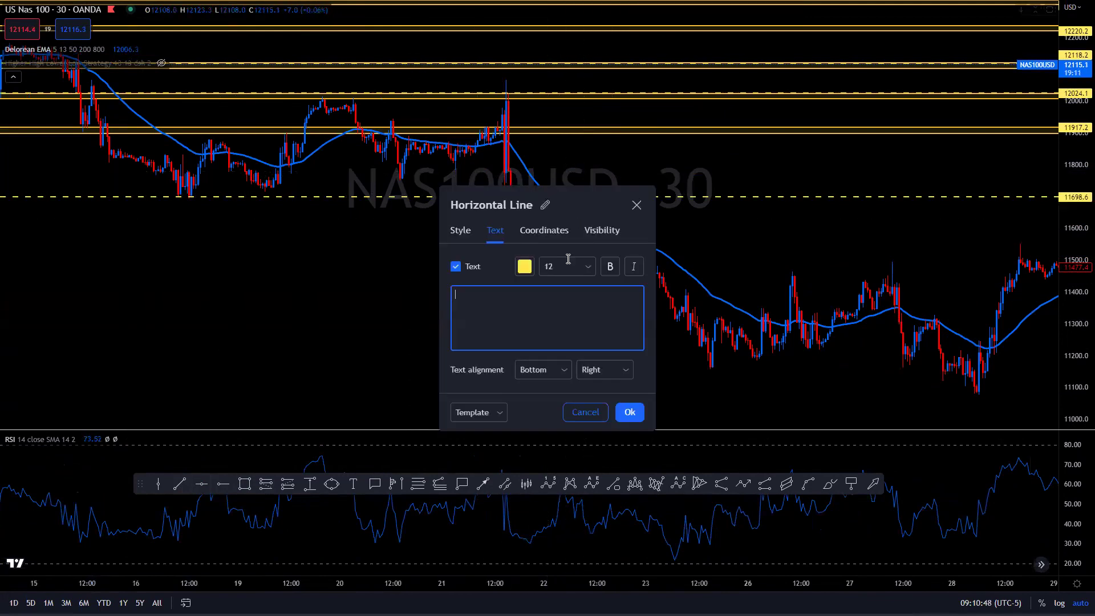
{"action": "left_click", "coordinate": [498, 412]}
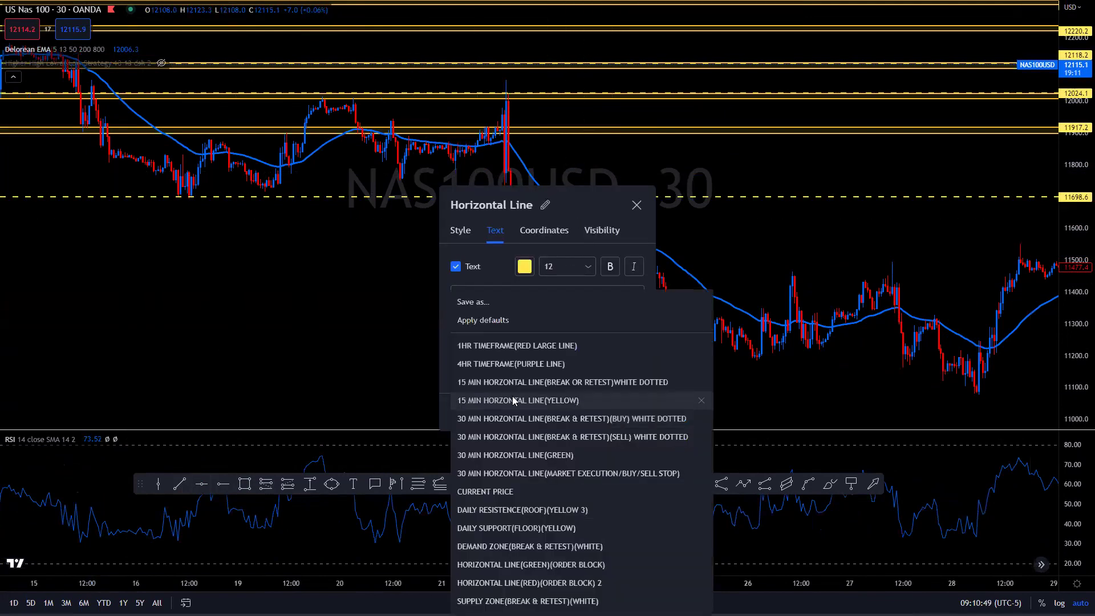
{"action": "left_click", "coordinate": [527, 453]}
{"action": "left_click", "coordinate": [630, 412]}
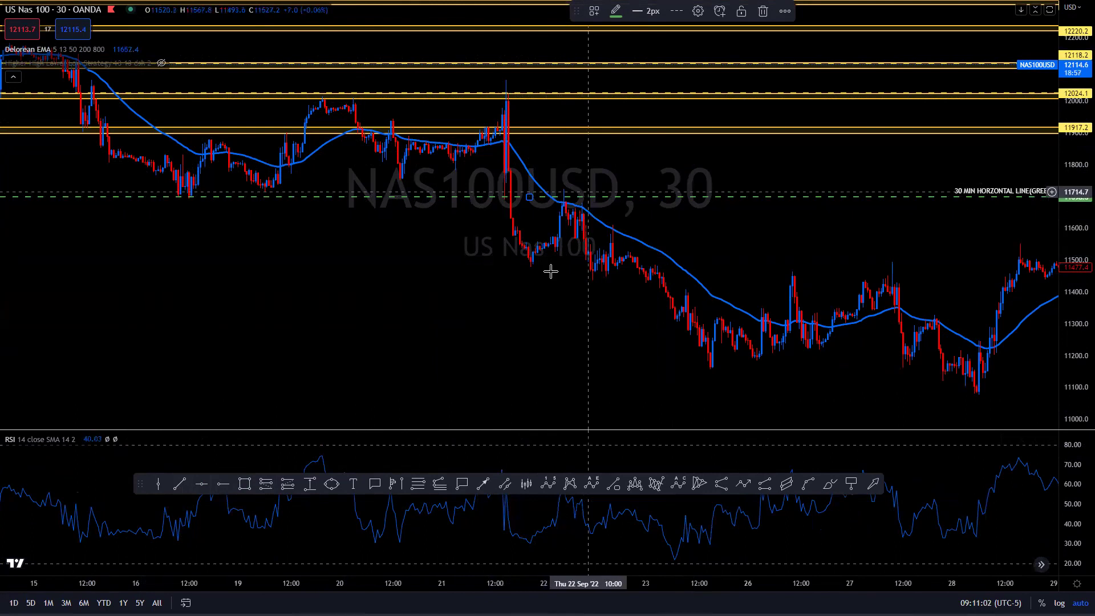
- Add green horizontal lines at 11479.9, 11246.9 and 11078.4 along the late-September price levels
{"action": "left_click", "coordinate": [200, 484]}
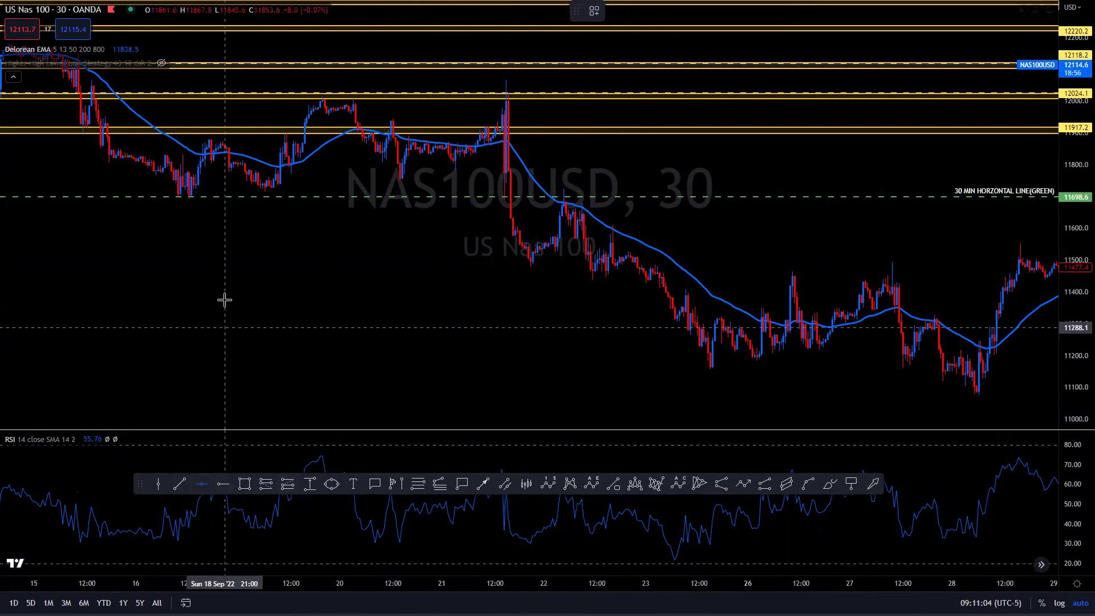
{"action": "left_click", "coordinate": [234, 266]}
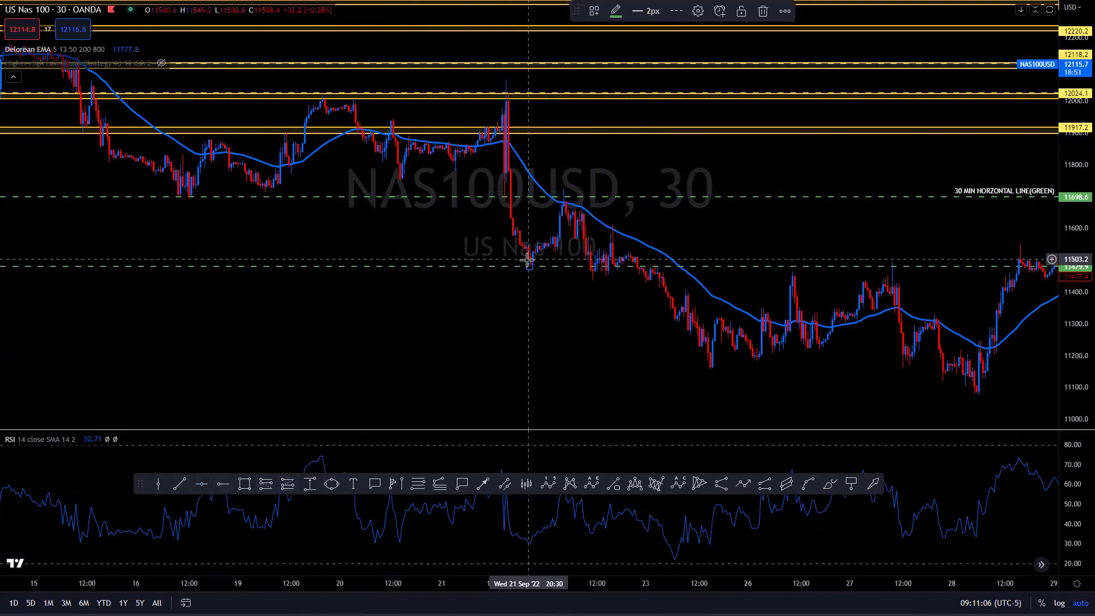
{"action": "left_click", "coordinate": [340, 343]}
{"action": "left_click", "coordinate": [201, 483]}
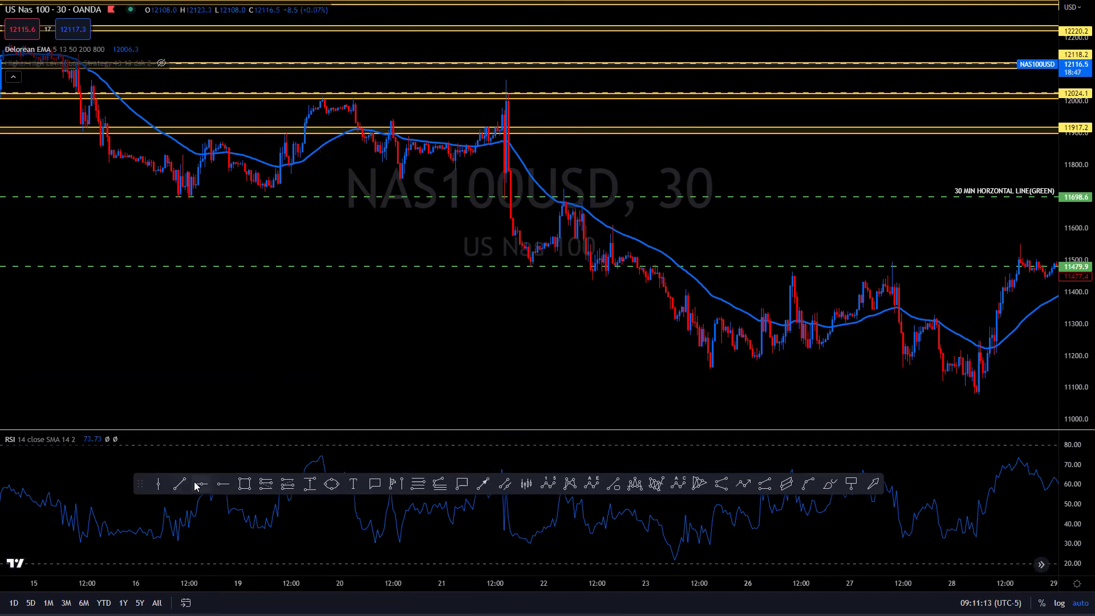
{"action": "left_click", "coordinate": [251, 340]}
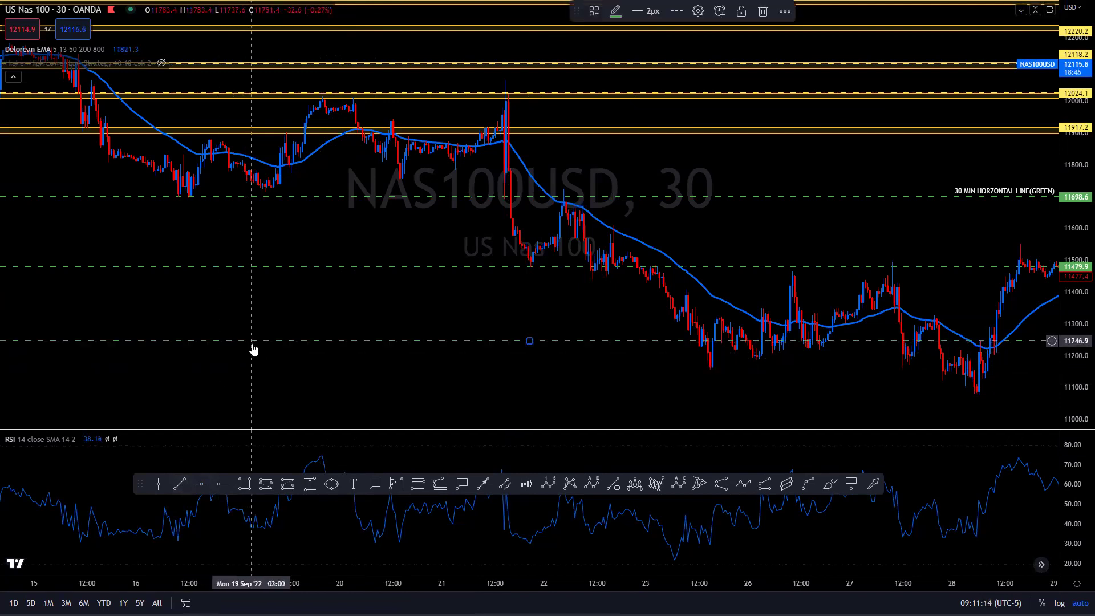
{"action": "left_click", "coordinate": [201, 484]}
{"action": "left_click", "coordinate": [334, 394]}
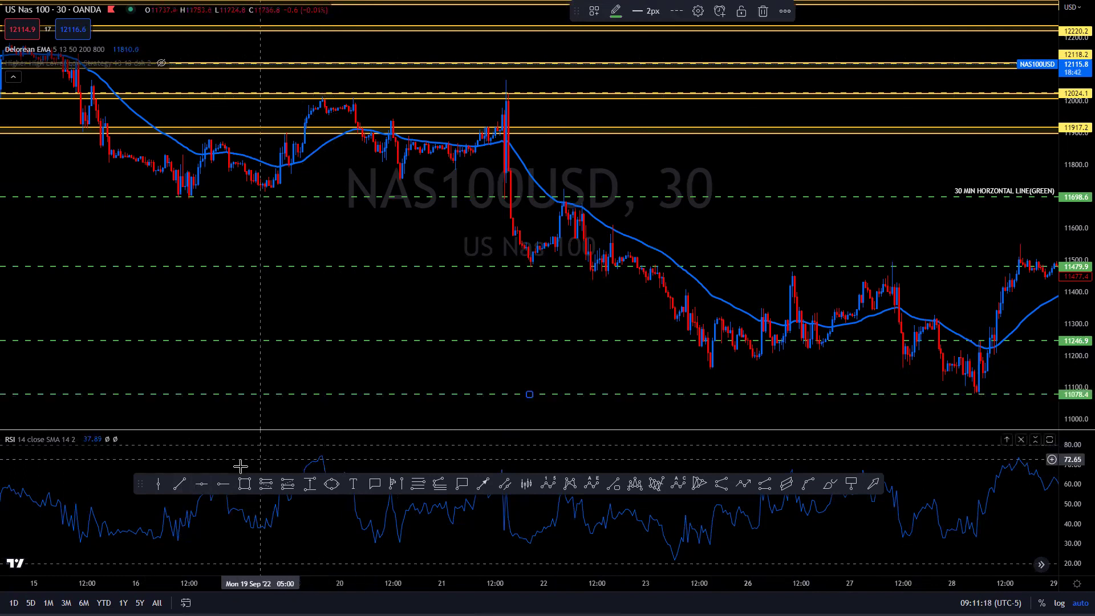
- Draw a rectangle zone at the 11078.4 line down to about 11046 and apply the template ZONE(LIGHT GREEN) to it
{"action": "left_click", "coordinate": [245, 484]}
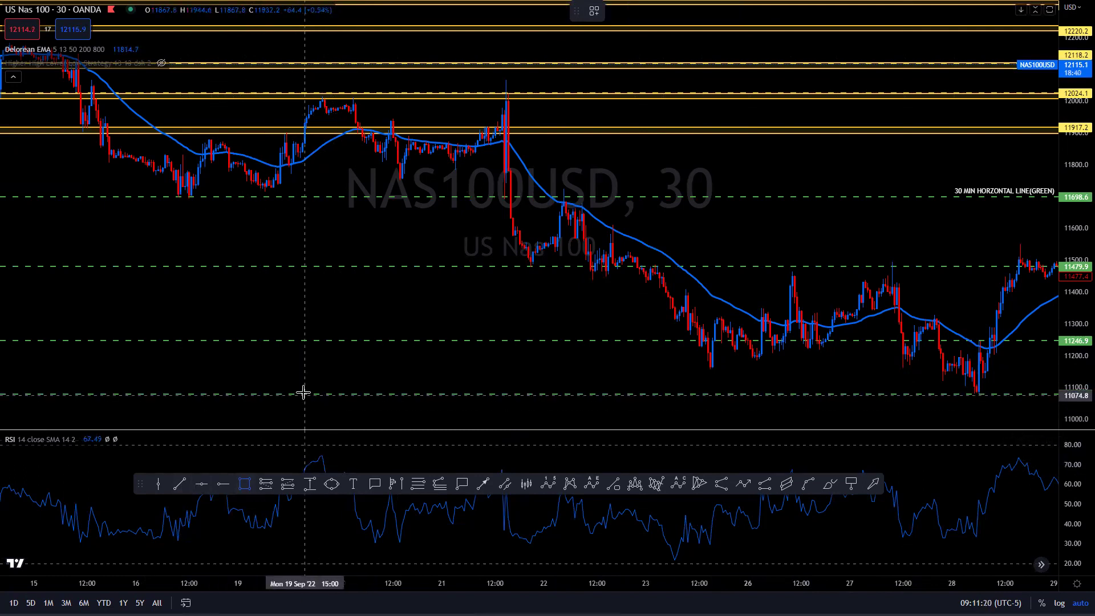
{"action": "left_click_drag", "start_coordinate": [303, 402], "coordinate": [303, 405]}
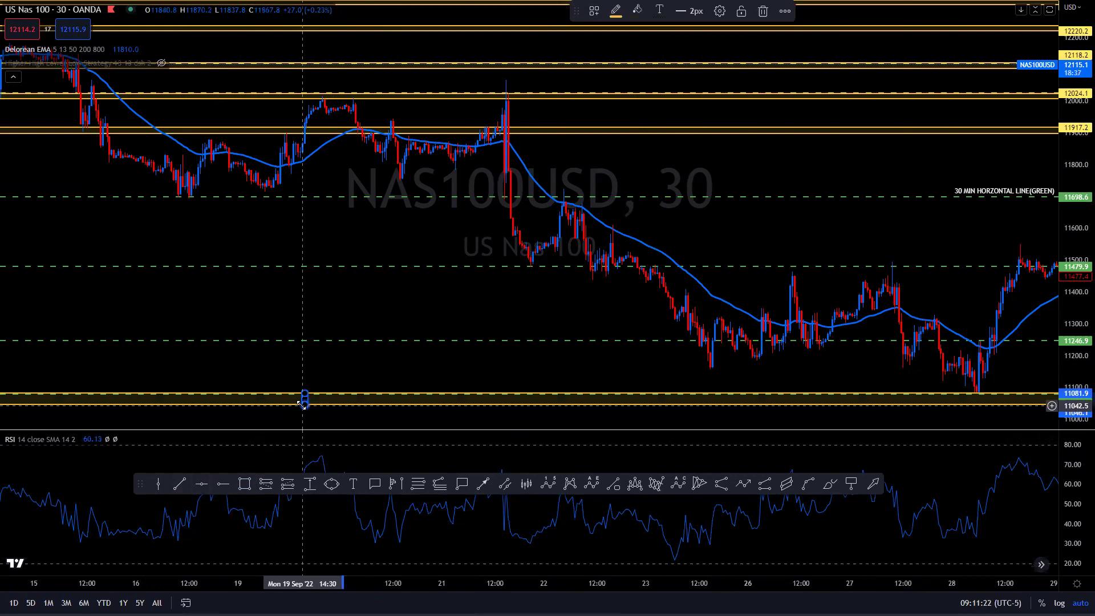
{"action": "double_click", "coordinate": [303, 404]}
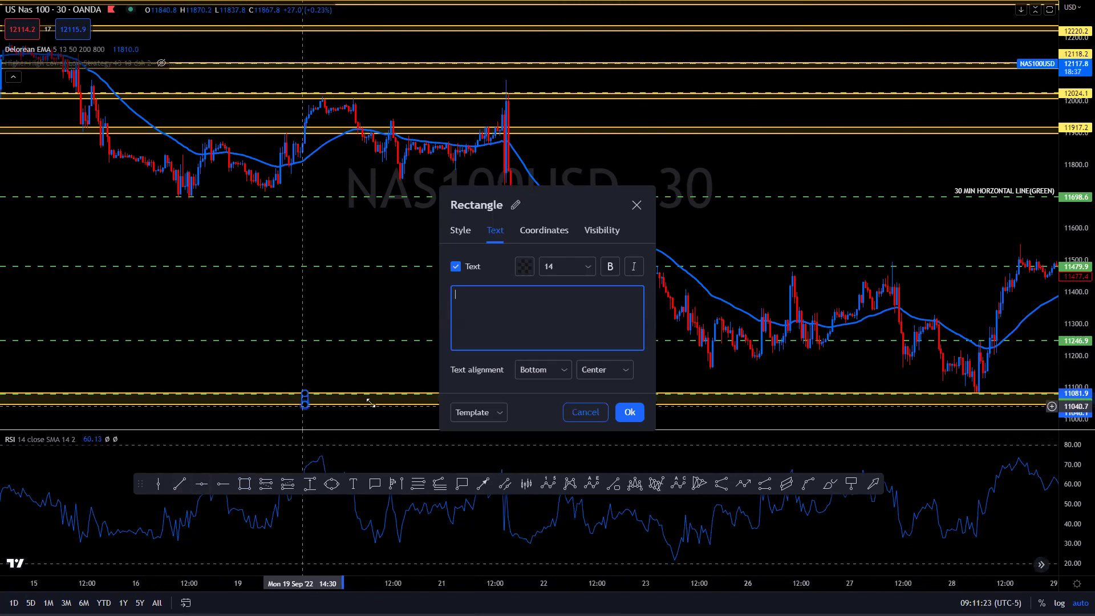
{"action": "left_click", "coordinate": [500, 414]}
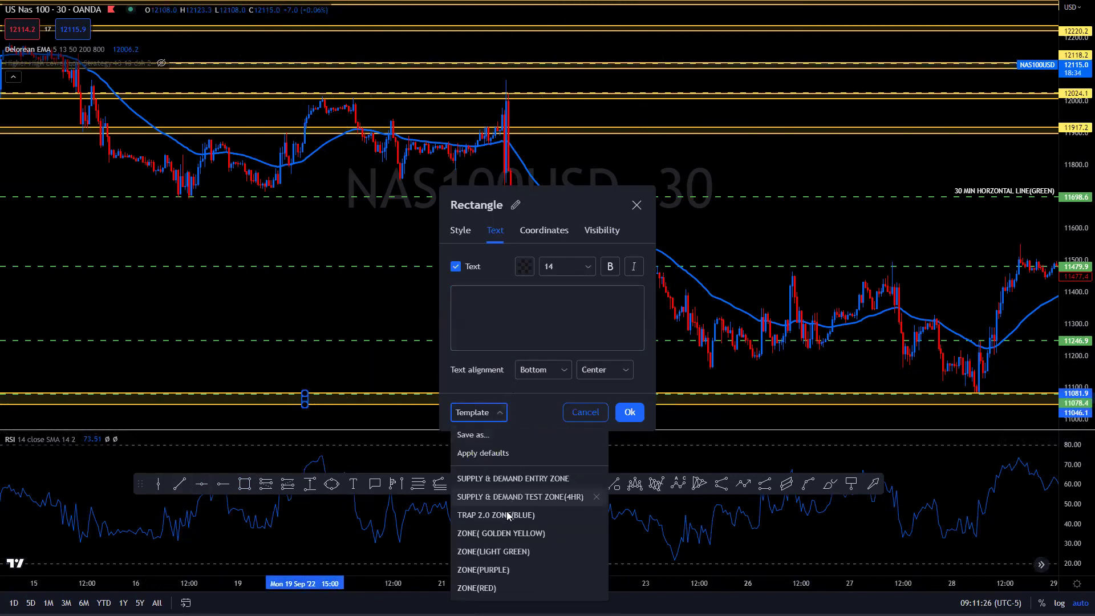
{"action": "left_click", "coordinate": [602, 145]}
{"action": "left_click", "coordinate": [517, 323]}
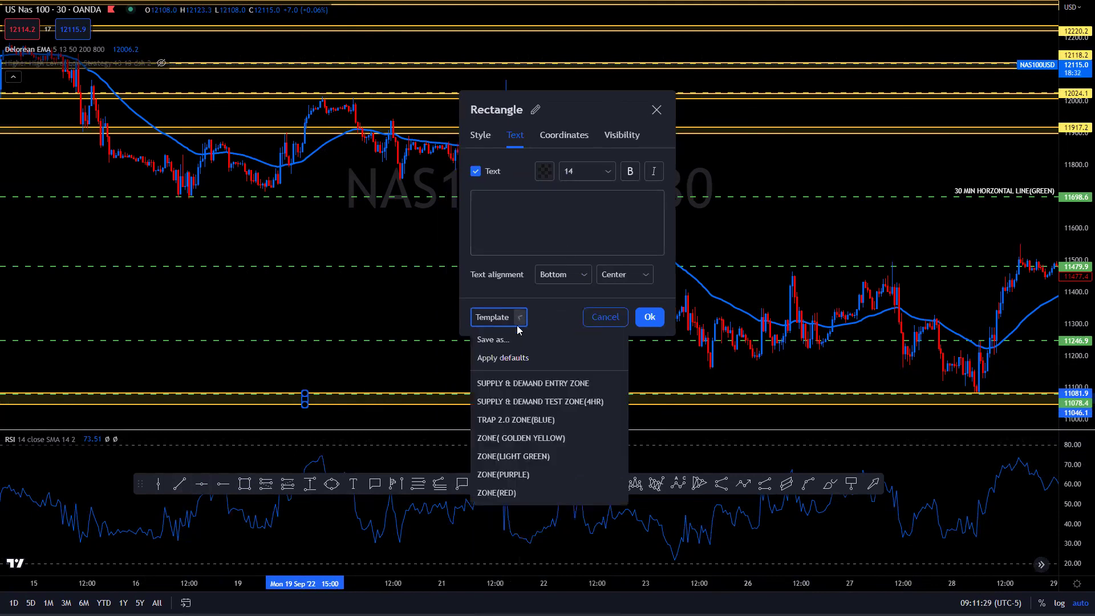
{"action": "left_click", "coordinate": [515, 456]}
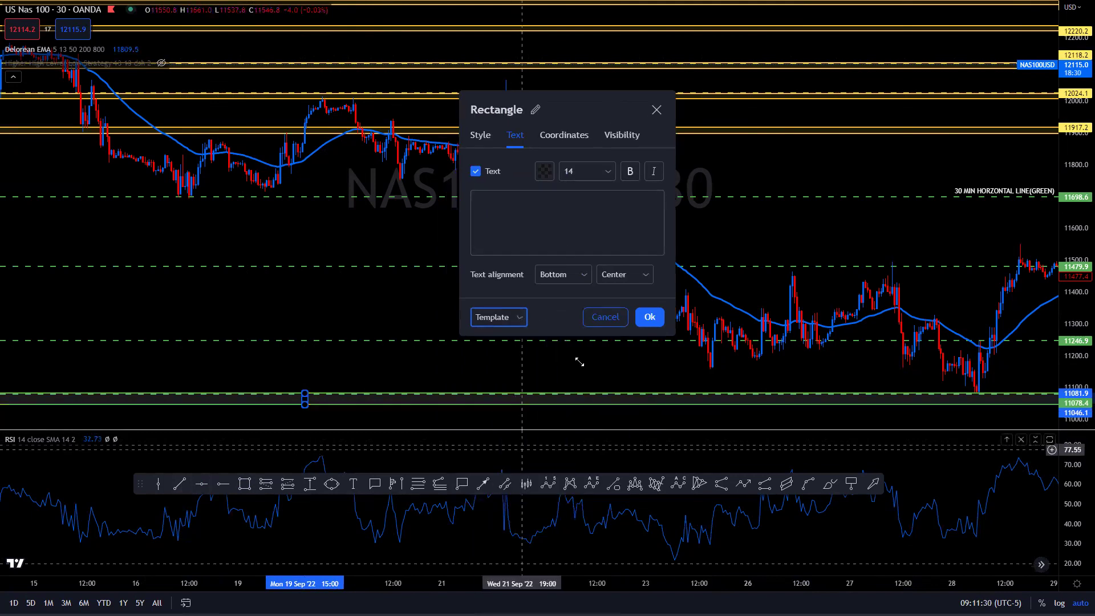
{"action": "left_click", "coordinate": [645, 317]}
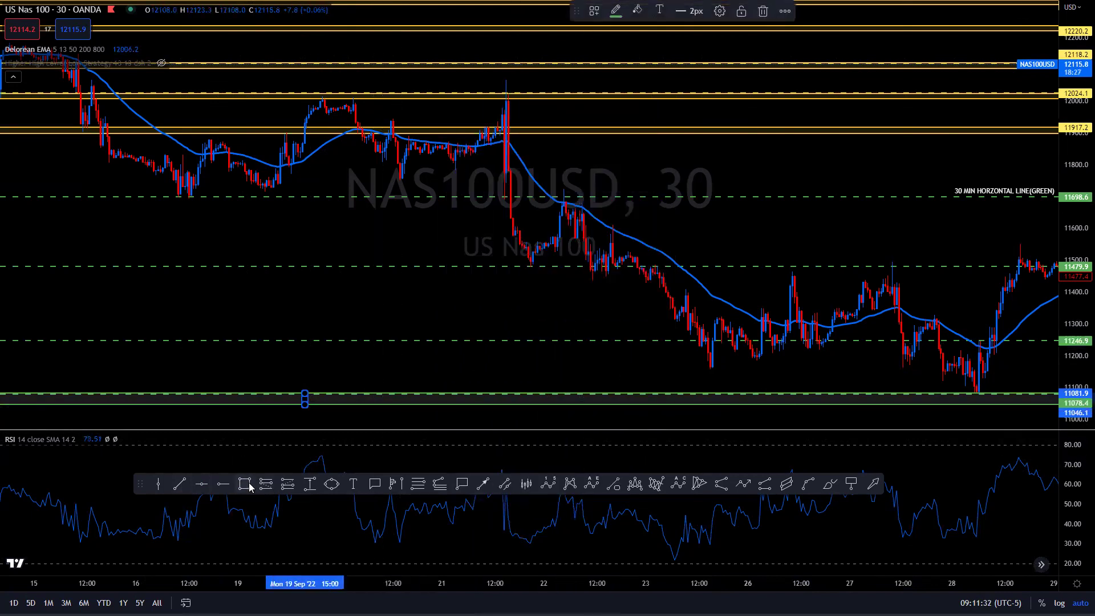
- Draw green zones from 11246.9 down to about 11213, 11479.9 down to about 11453 and 11698.6 up to about 11733, then exit full screen
{"action": "left_click_drag", "start_coordinate": [349, 340], "coordinate": [348, 350]}
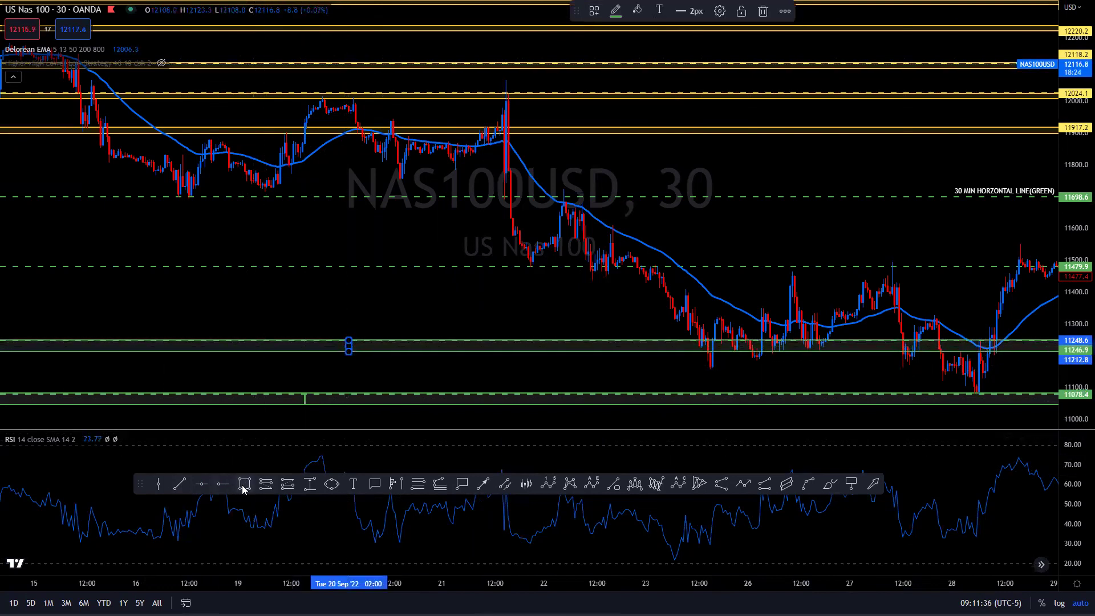
{"action": "left_click", "coordinate": [244, 486]}
{"action": "left_click_drag", "start_coordinate": [438, 266], "coordinate": [437, 275]}
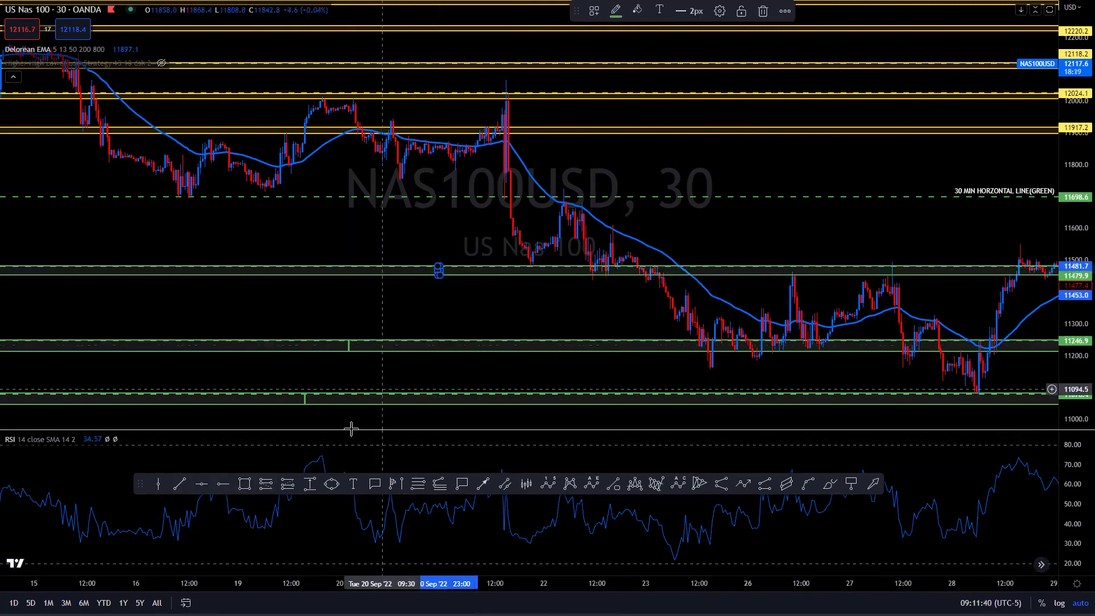
{"action": "left_click", "coordinate": [245, 484]}
{"action": "left_click_drag", "start_coordinate": [491, 184], "coordinate": [489, 196]}
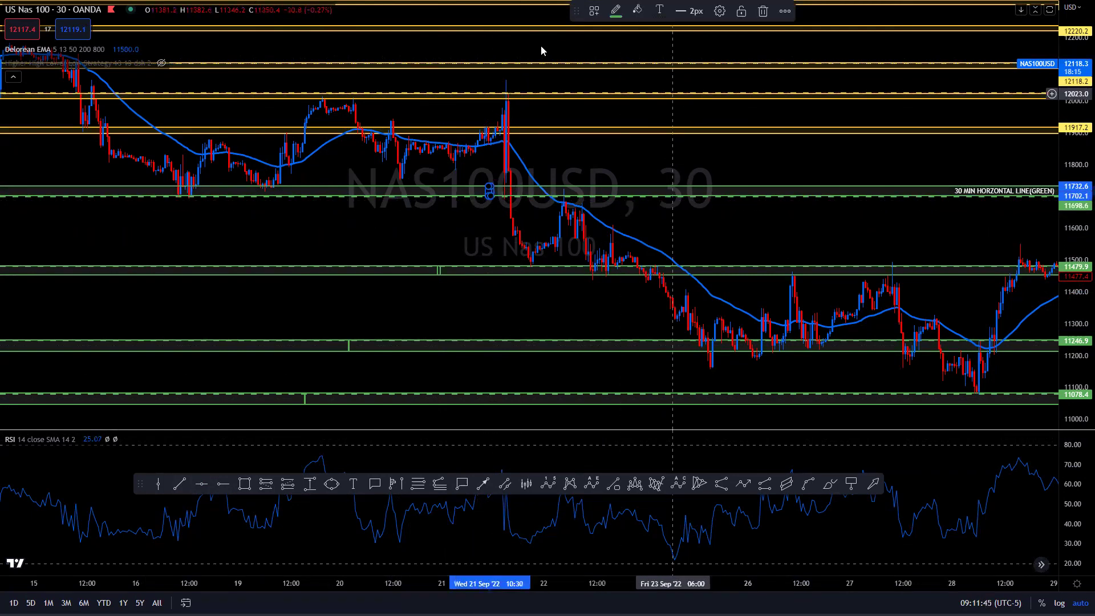
{"action": "key", "text": "Escape"}
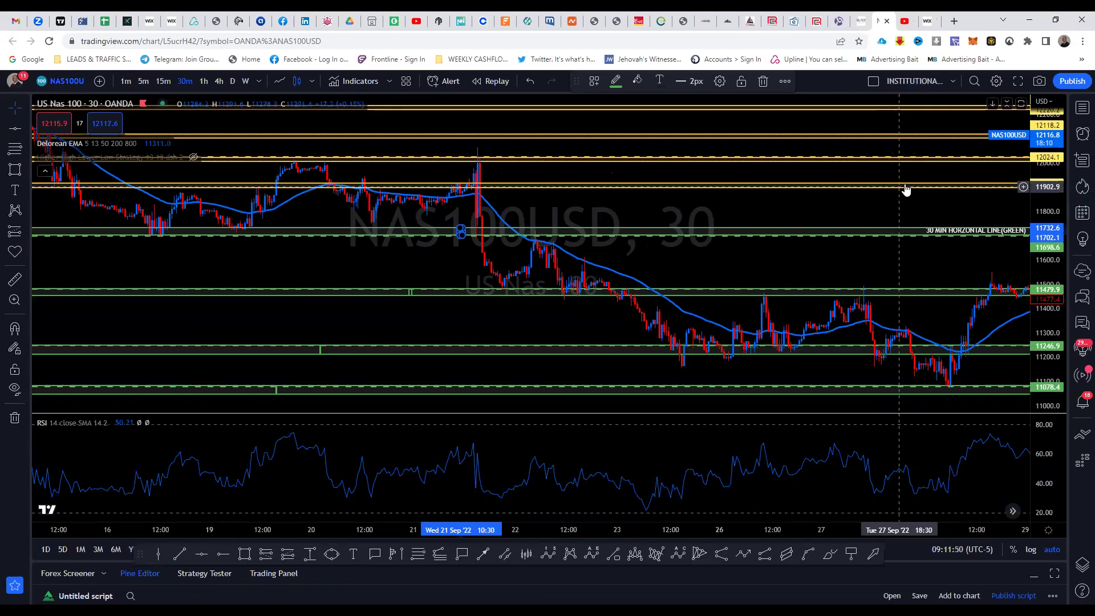
- Add a green horizontal line at 10846.4 along the early-October low and draw a green zone from about 10848 down to about 10815
{"action": "left_click_drag", "start_coordinate": [822, 266], "coordinate": [749, 260]}
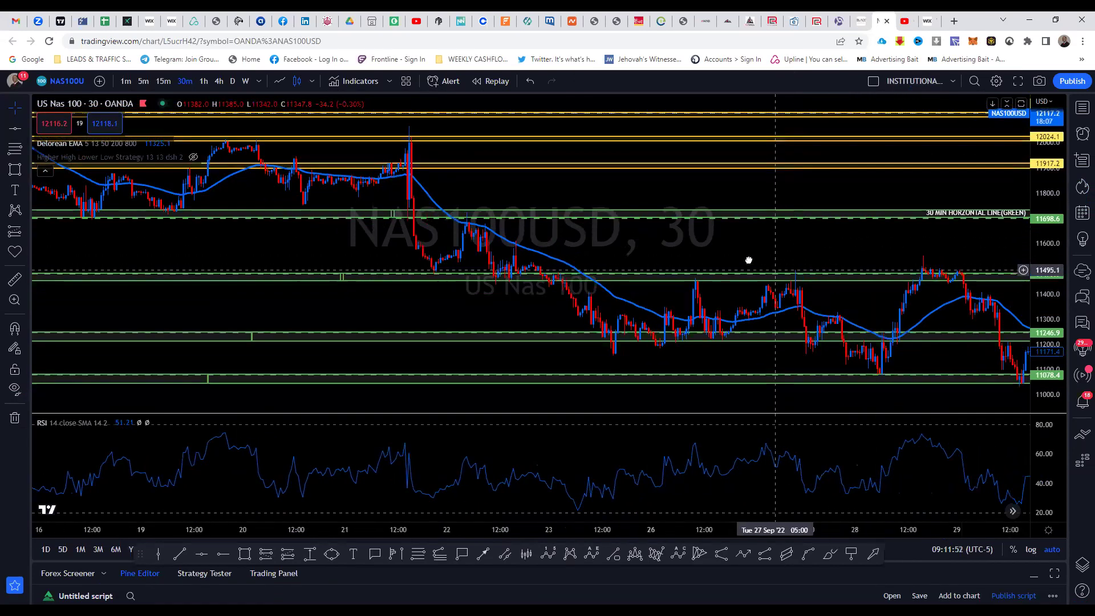
{"action": "left_click_drag", "start_coordinate": [870, 374], "coordinate": [680, 376]}
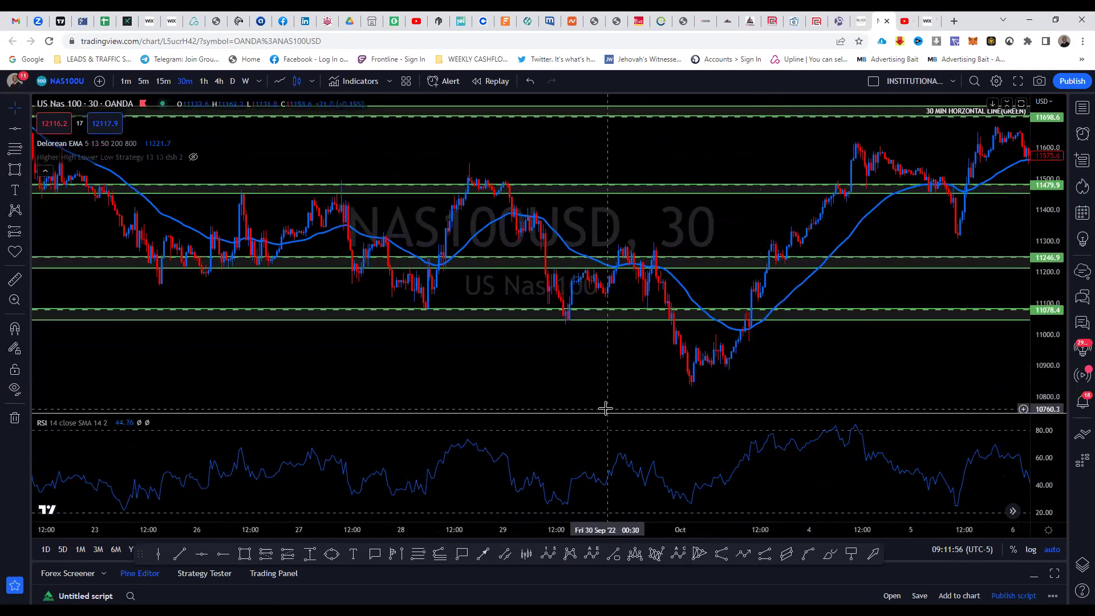
{"action": "left_click", "coordinate": [200, 560]}
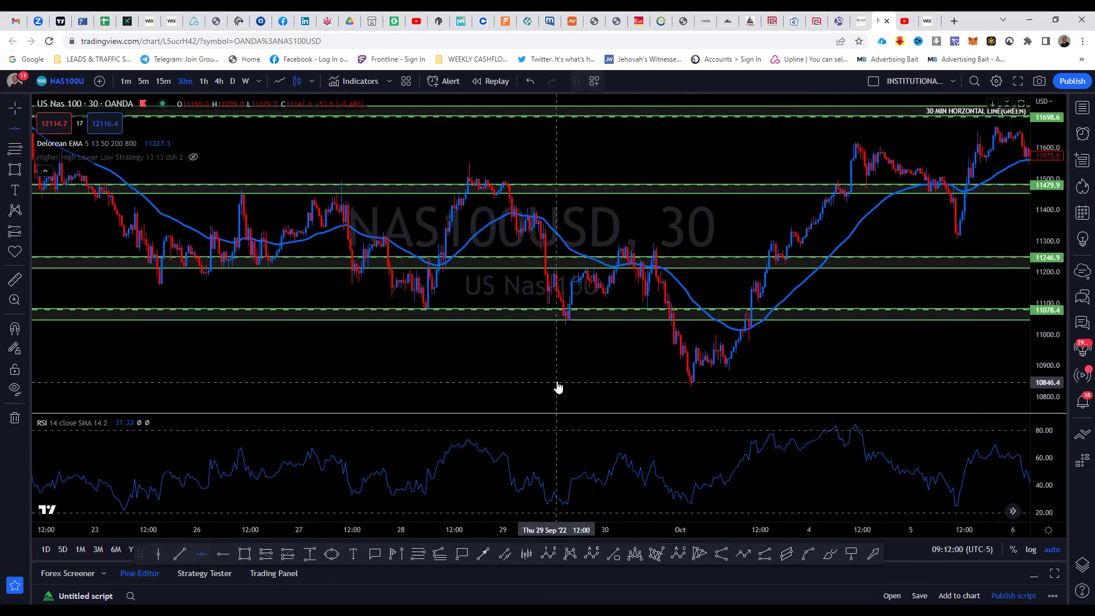
{"action": "left_click", "coordinate": [558, 388]}
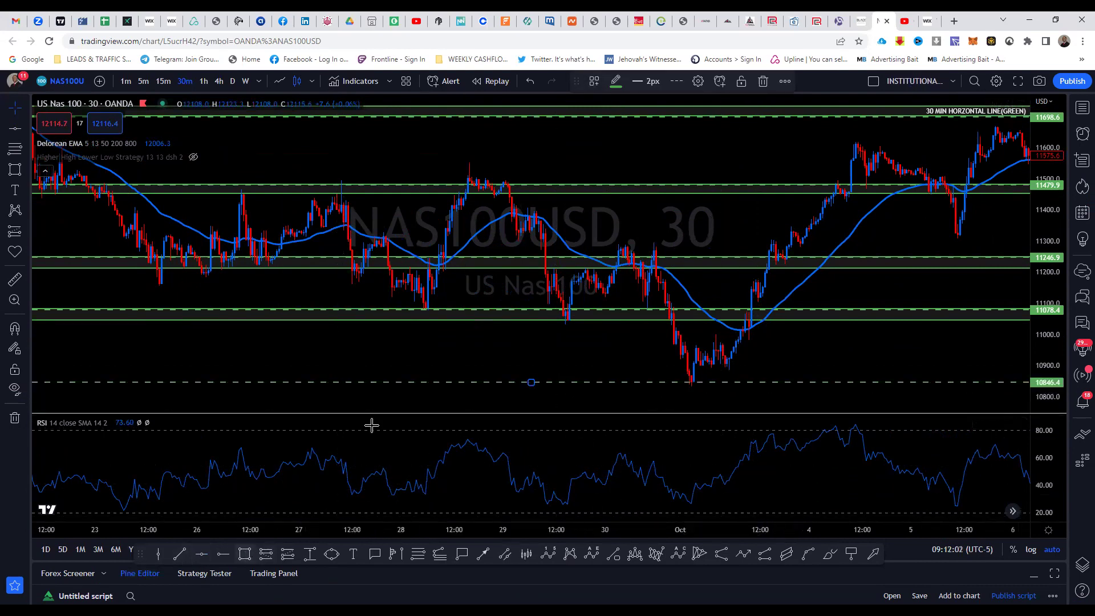
{"action": "key", "text": "alt+shift+r"}
{"action": "left_click_drag", "start_coordinate": [414, 381], "coordinate": [415, 391]}
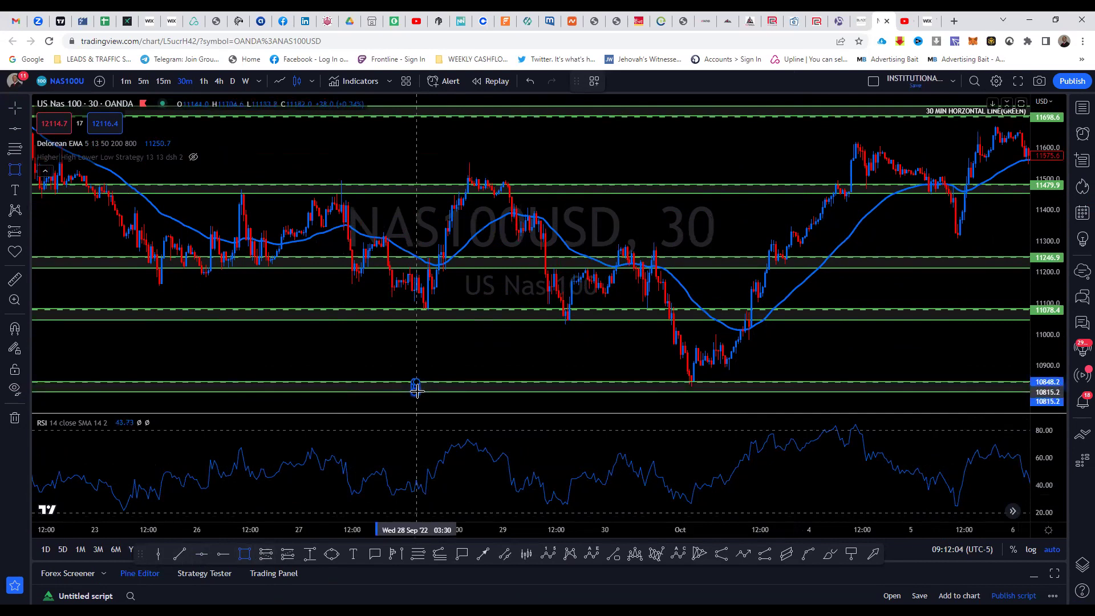
- Show the chart in full screen, place a vertical line at Fri 16 Sep '22 13:30, and exit full screen
{"action": "left_click_drag", "start_coordinate": [908, 335], "coordinate": [809, 272]}
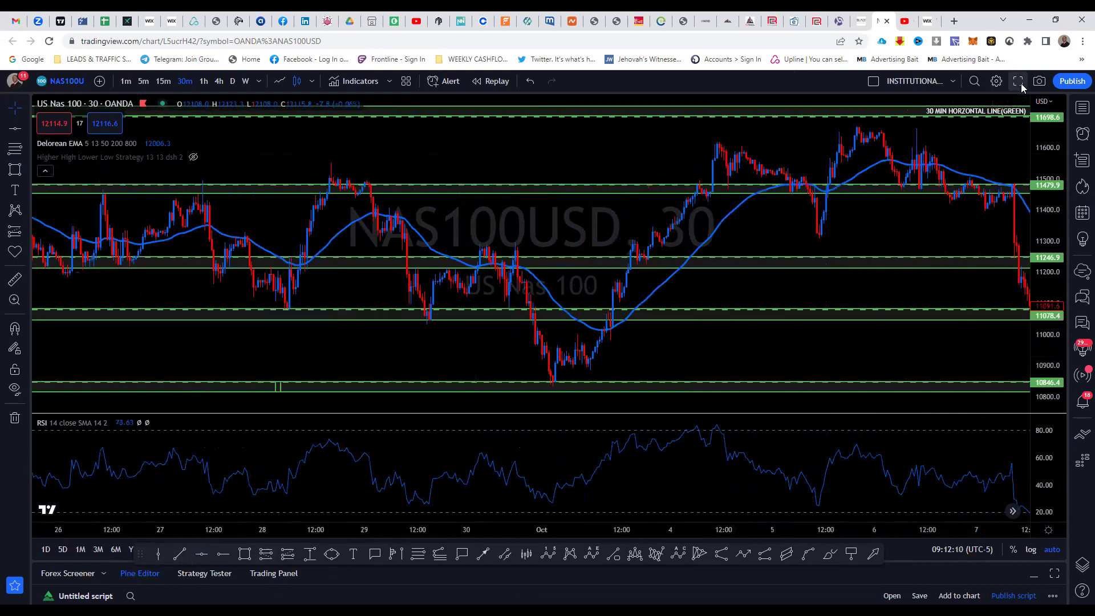
{"action": "key", "text": "shift+f"}
{"action": "scroll", "coordinate": [326, 313], "scroll_direction": "down", "scroll_amount": 5}
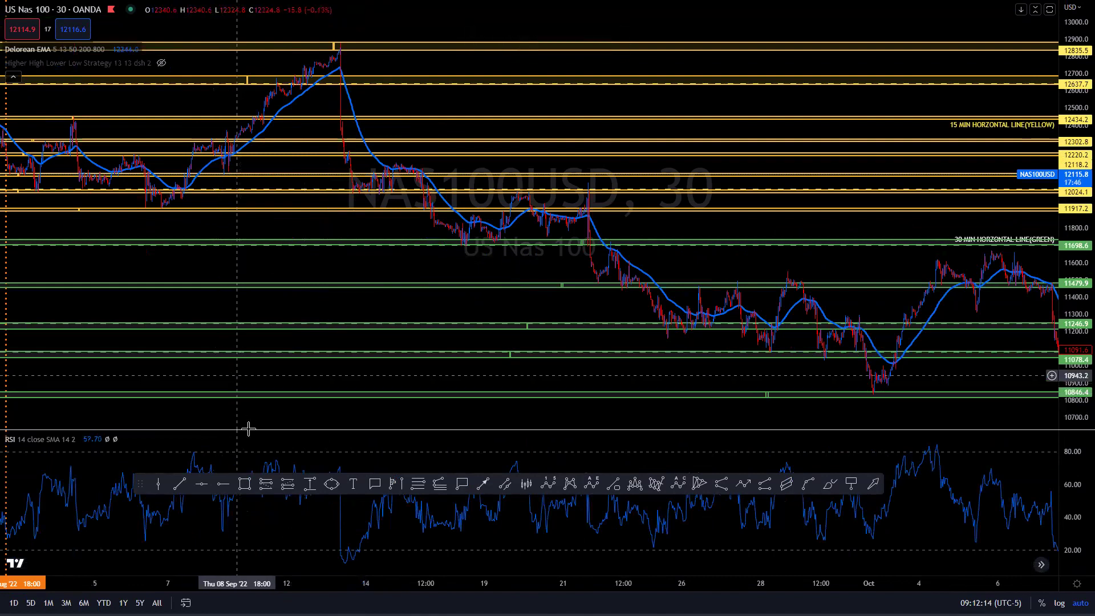
{"action": "left_click", "coordinate": [161, 485]}
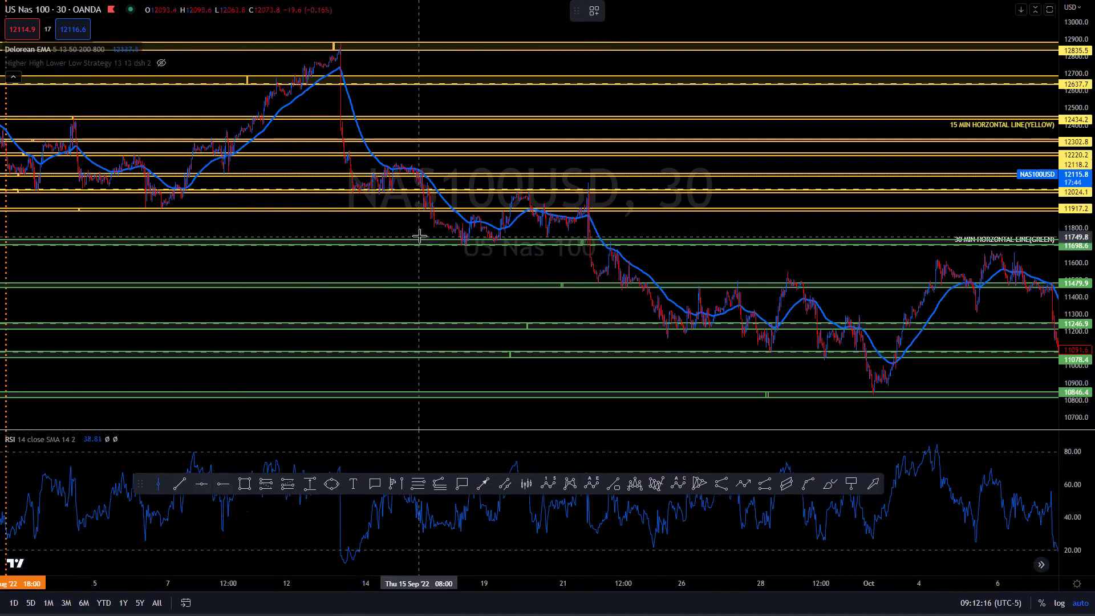
{"action": "left_click", "coordinate": [466, 258]}
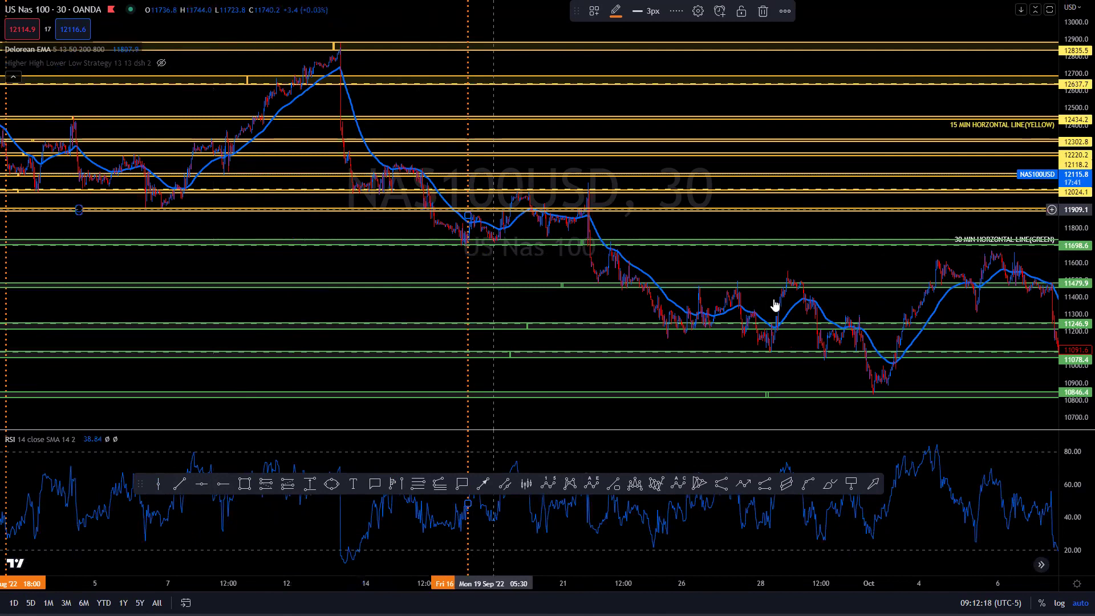
{"action": "key", "text": "Escape"}
{"action": "scroll", "coordinate": [770, 311], "scroll_direction": "up", "scroll_amount": 3}
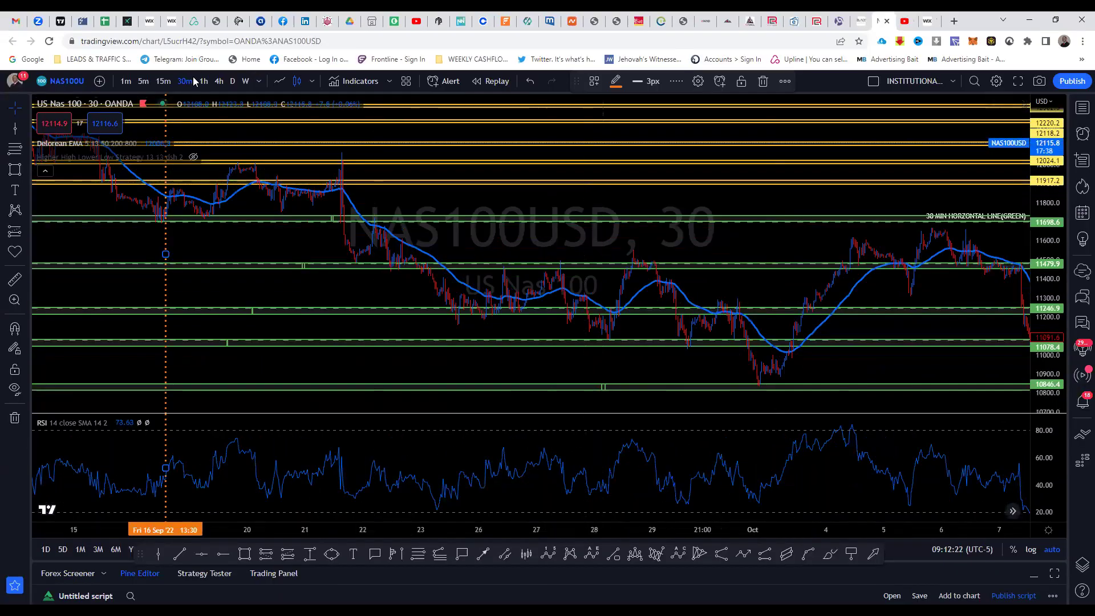
- Switch the chart to the 1-hour timeframe in full screen and add a horizontal line at 10661.4 below the late-December lows
{"action": "left_click", "coordinate": [204, 81]}
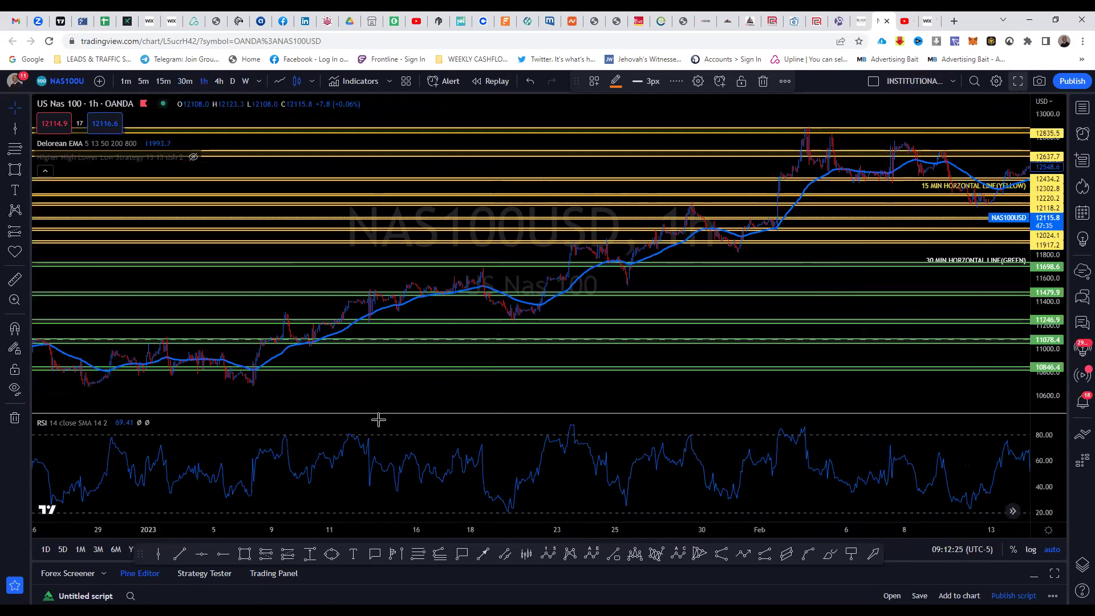
{"action": "key", "text": "shift+f"}
{"action": "left_click_drag", "start_coordinate": [430, 396], "coordinate": [682, 401]}
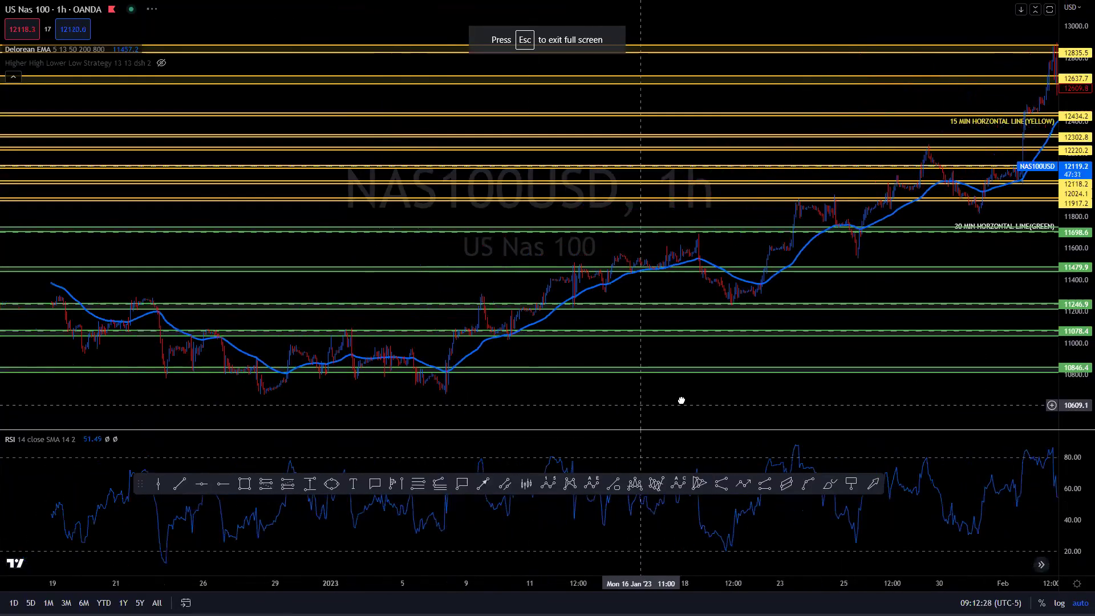
{"action": "left_click_drag", "start_coordinate": [313, 392], "coordinate": [499, 407]}
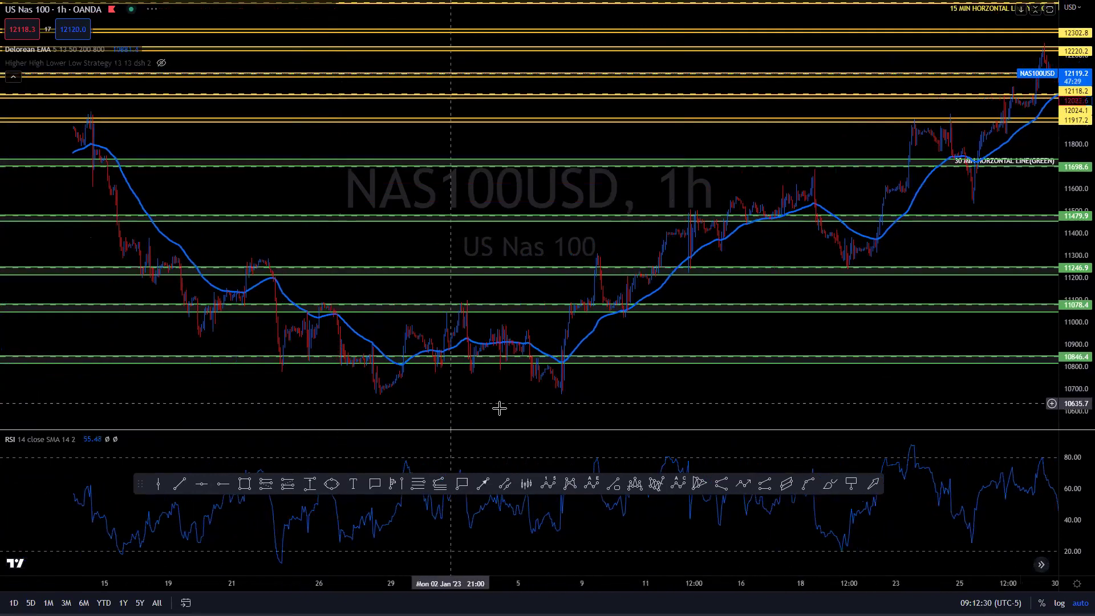
{"action": "scroll", "coordinate": [499, 407], "scroll_direction": "up", "scroll_amount": 3}
{"action": "left_click", "coordinate": [202, 485]}
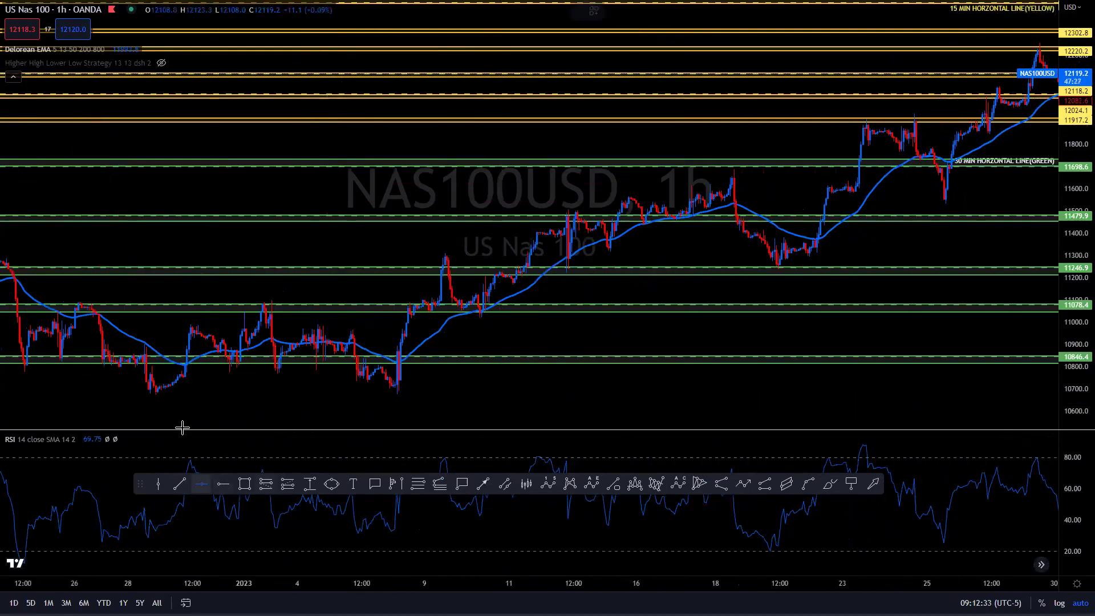
{"action": "left_click", "coordinate": [175, 397]}
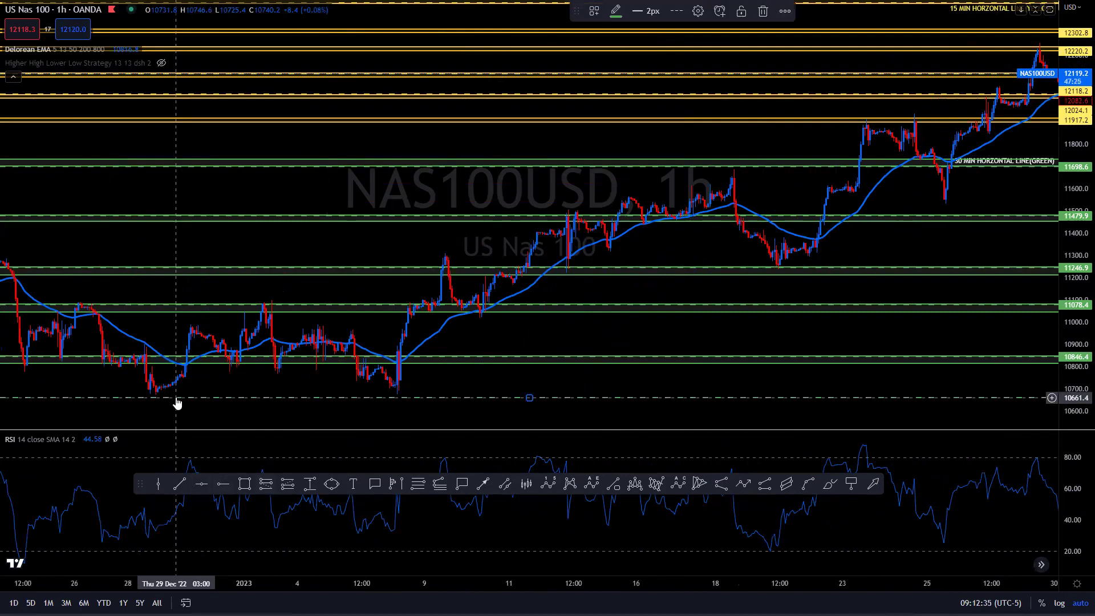
- Apply the template 1HR TIMEFRAME(RED LARGE LINE) to the 10661.4 horizontal line
{"action": "double_click", "coordinate": [212, 401]}
{"action": "left_click", "coordinate": [502, 413]}
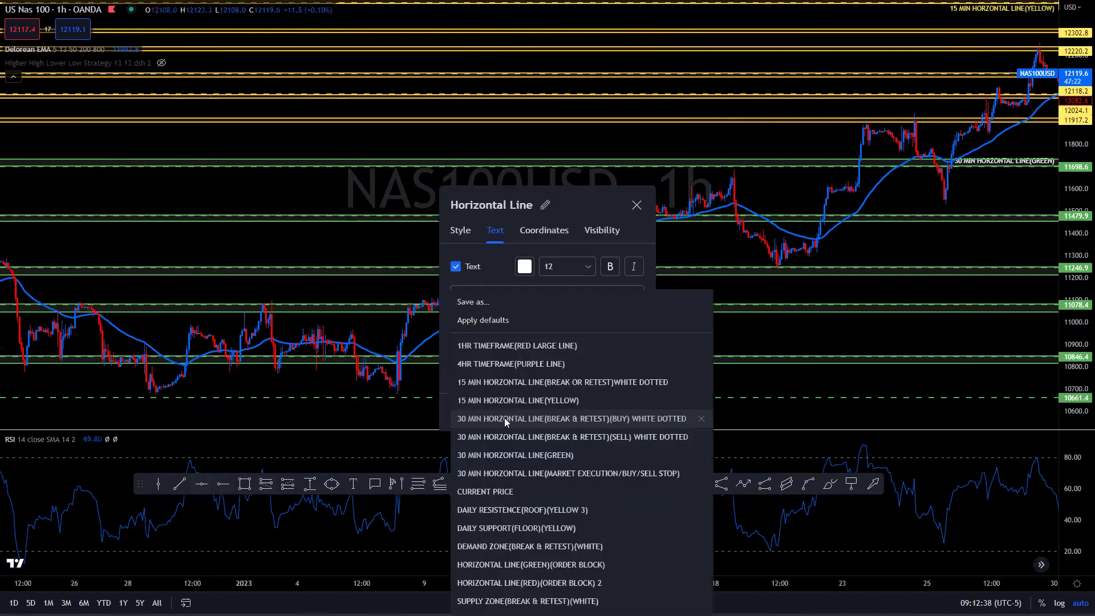
{"action": "left_click", "coordinate": [534, 352]}
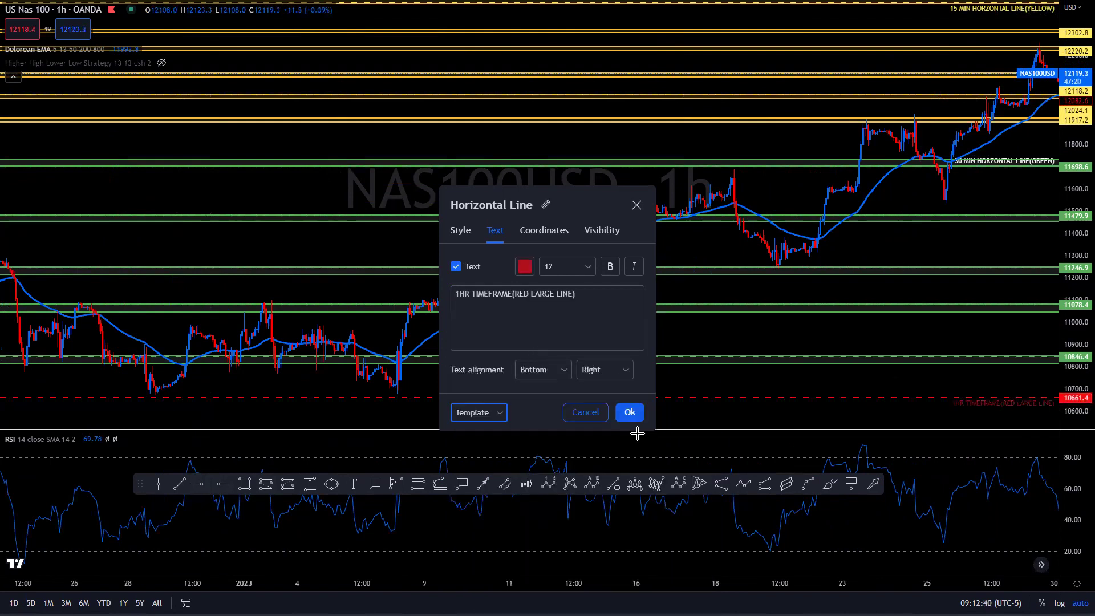
{"action": "left_click", "coordinate": [632, 414]}
- Draw a rectangle zone from 10661.4 down to about 10618 and apply the template ZONE(RED) to it
{"action": "left_click", "coordinate": [244, 484]}
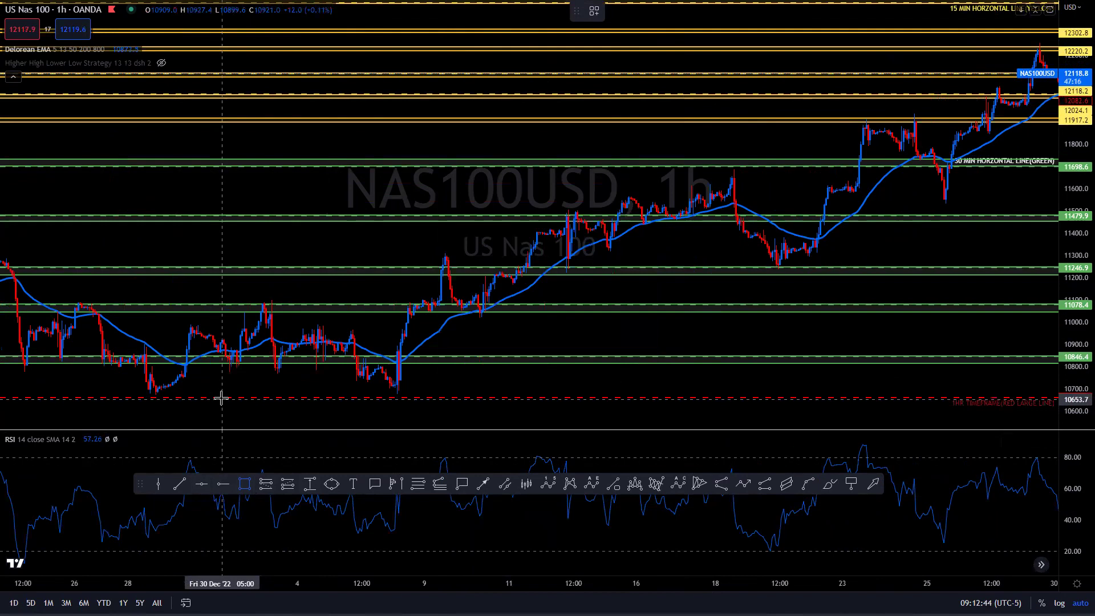
{"action": "left_click_drag", "start_coordinate": [221, 397], "coordinate": [222, 407]}
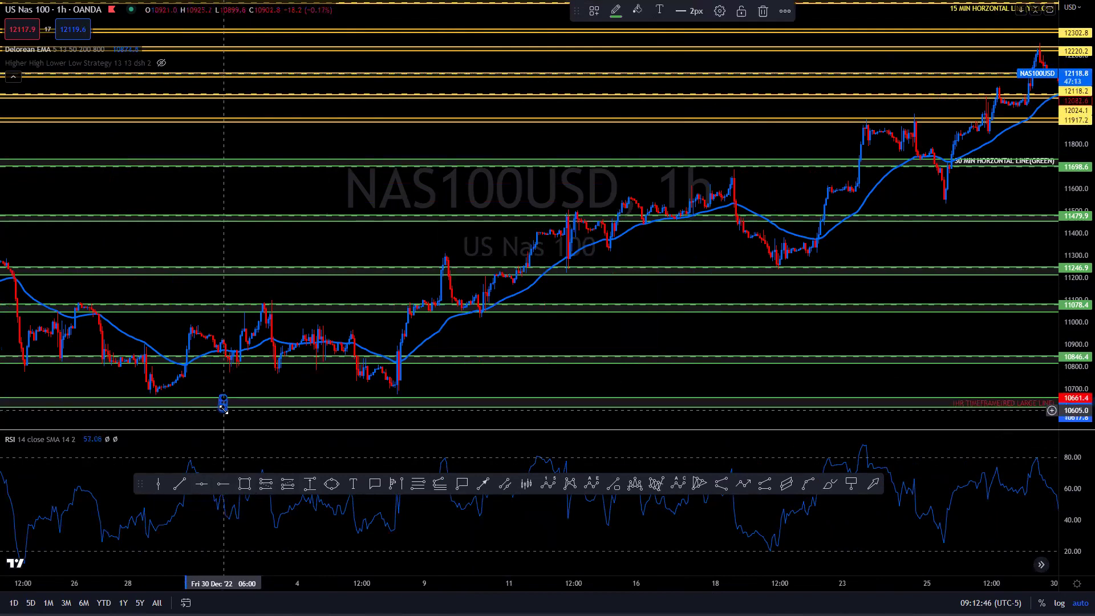
{"action": "double_click", "coordinate": [222, 403]}
{"action": "left_click", "coordinate": [499, 414]}
{"action": "left_click_drag", "start_coordinate": [570, 206], "coordinate": [584, 115]}
{"action": "left_click", "coordinate": [515, 323]}
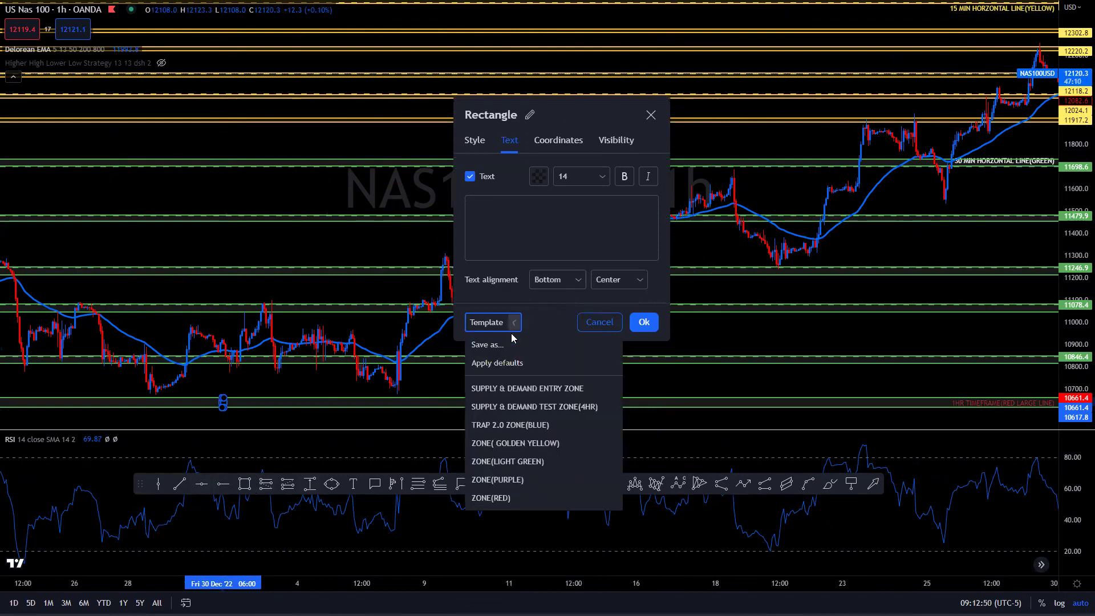
{"action": "left_click", "coordinate": [543, 498]}
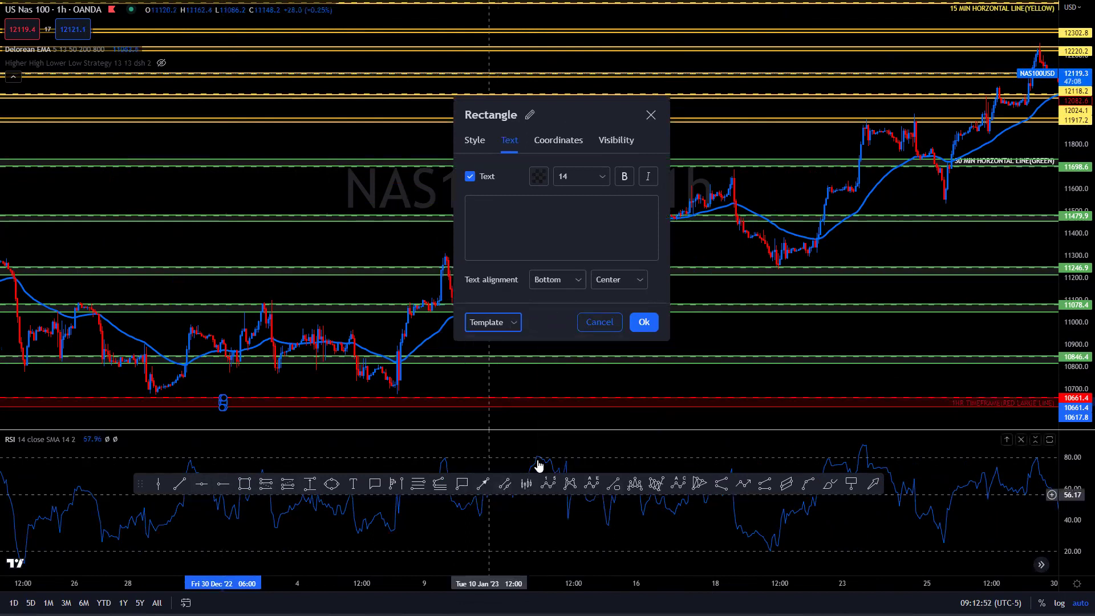
{"action": "left_click", "coordinate": [647, 323]}
- Examine the 1-hour price action from January to the latest March candles against the marked levels, then exit full screen
{"action": "left_click_drag", "start_coordinate": [705, 341], "coordinate": [535, 345]}
{"action": "left_click_drag", "start_coordinate": [836, 247], "coordinate": [607, 255]}
{"action": "left_click_drag", "start_coordinate": [854, 124], "coordinate": [593, 140]}
{"action": "left_click_drag", "start_coordinate": [727, 300], "coordinate": [718, 301]}
{"action": "left_click_drag", "start_coordinate": [961, 325], "coordinate": [840, 334]}
{"action": "left_click_drag", "start_coordinate": [907, 371], "coordinate": [772, 477]}
{"action": "left_click_drag", "start_coordinate": [824, 399], "coordinate": [791, 395]}
{"action": "left_click_drag", "start_coordinate": [960, 311], "coordinate": [826, 306]}
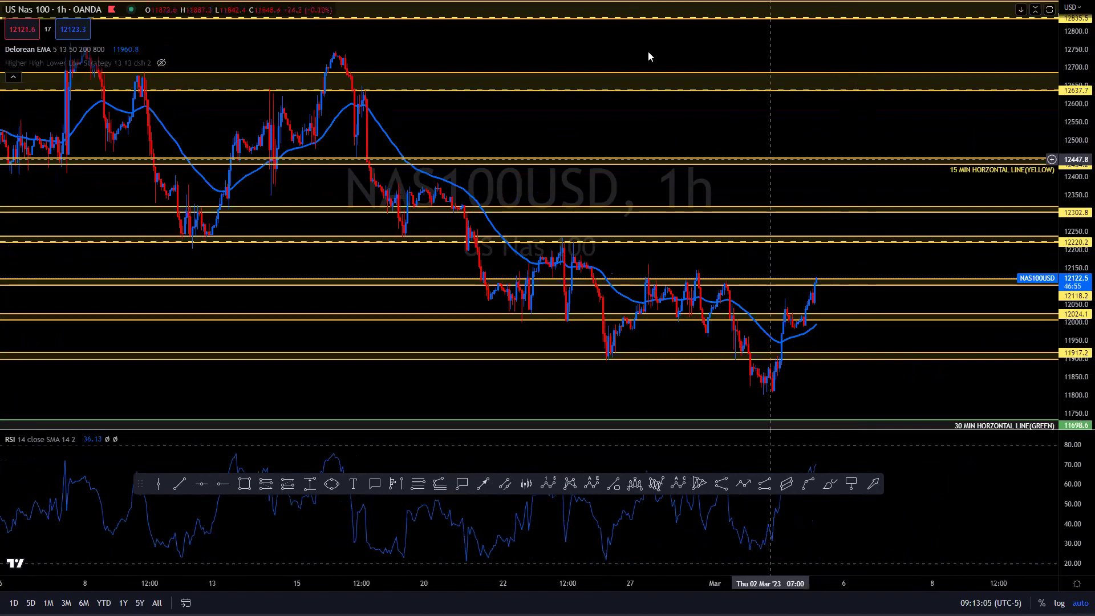
{"action": "key", "text": "Escape"}
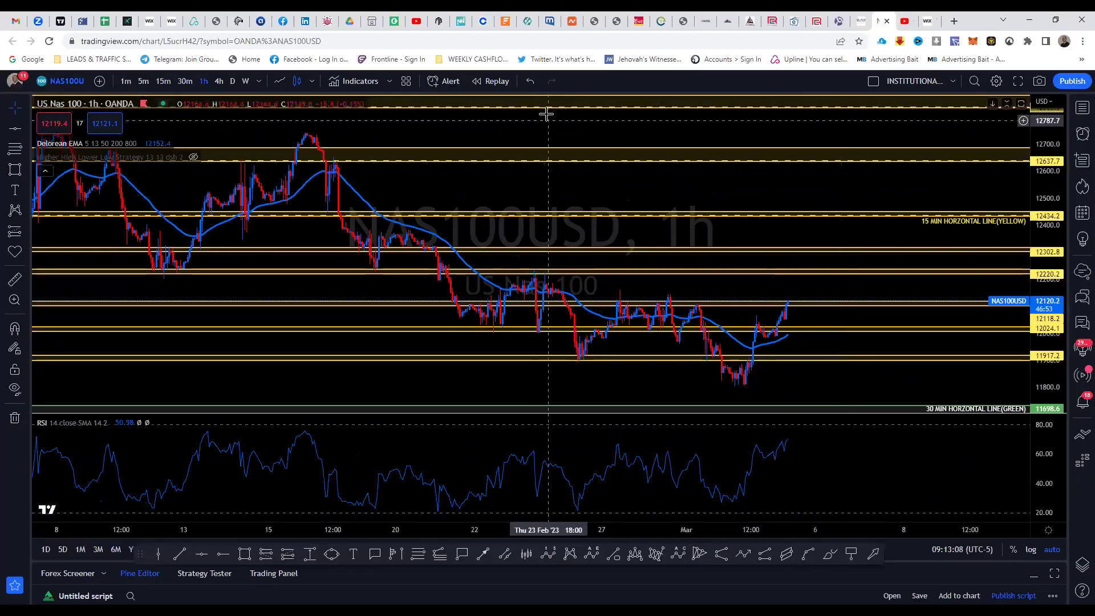
- Review the 4-hour chart in full screen to compare price with the marked lines and zones
{"action": "left_click", "coordinate": [219, 81]}
{"action": "scroll", "coordinate": [800, 227], "scroll_direction": "up", "scroll_amount": 5}
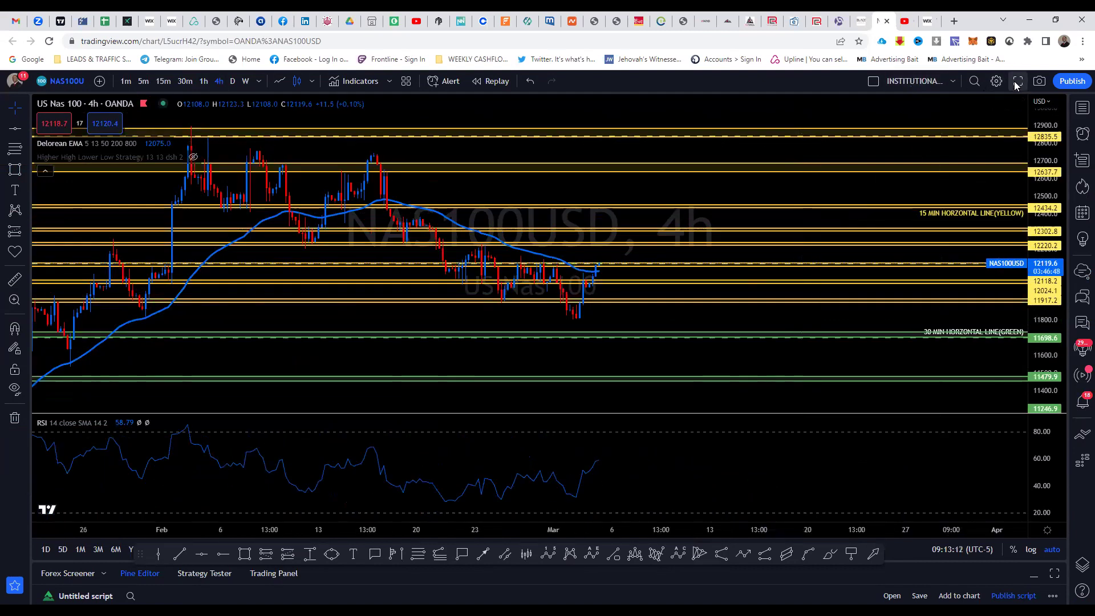
{"action": "key", "text": "shift+f"}
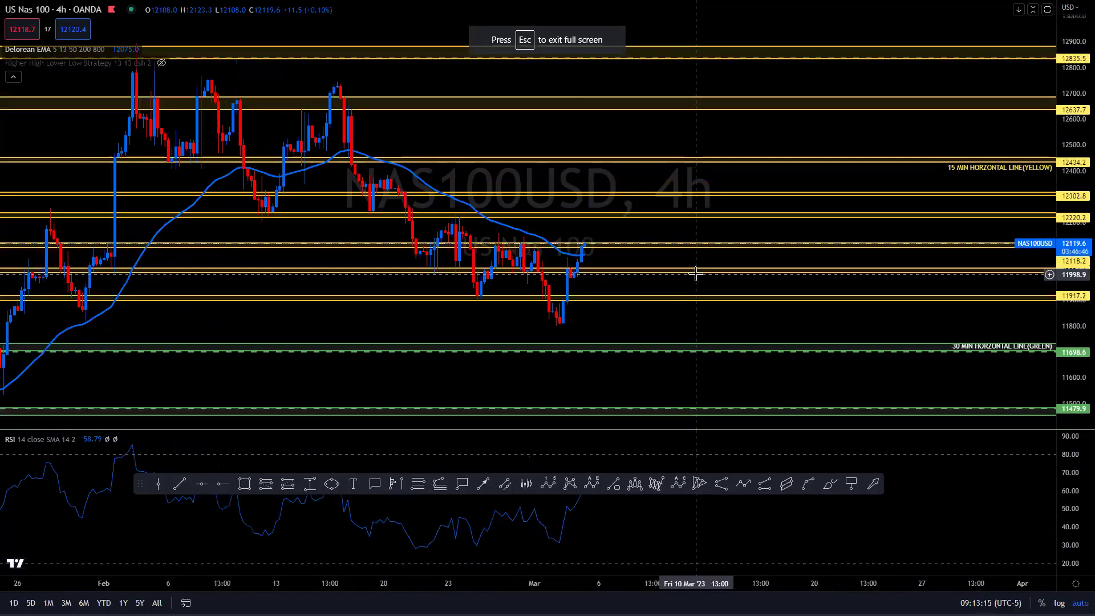
{"action": "scroll", "coordinate": [696, 274], "scroll_direction": "up", "scroll_amount": 3}
{"action": "scroll", "coordinate": [763, 274], "scroll_direction": "down", "scroll_amount": 3}
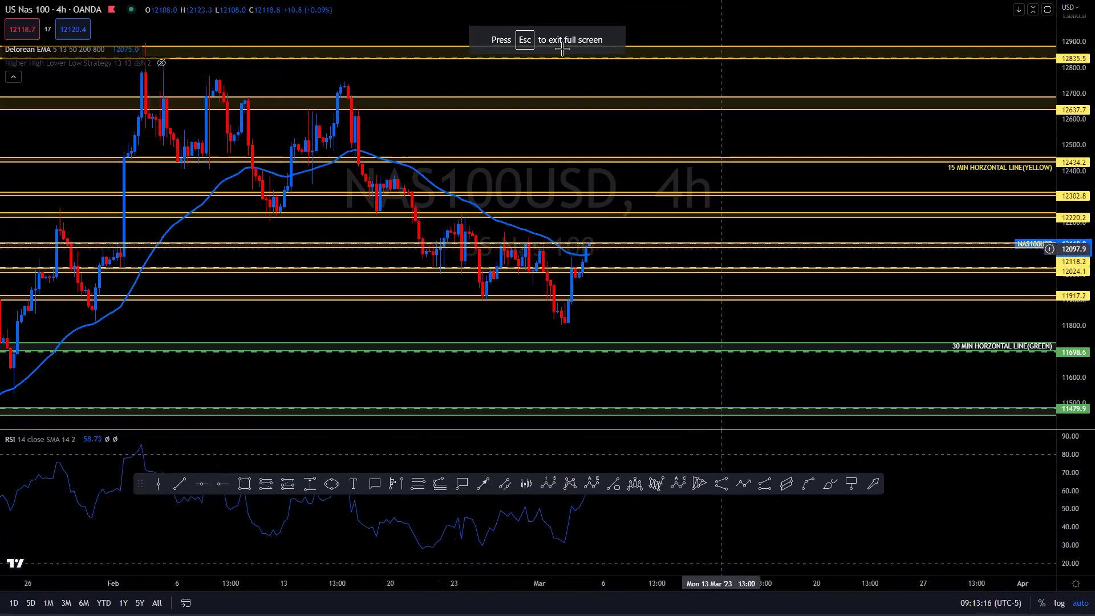
{"action": "key", "text": "Escape"}
- On the 15-minute full-screen chart, shift the yellow zone at 12118.2 to about 12115–12098 and move its dashed line to 12113.0
{"action": "left_click", "coordinate": [163, 81]}
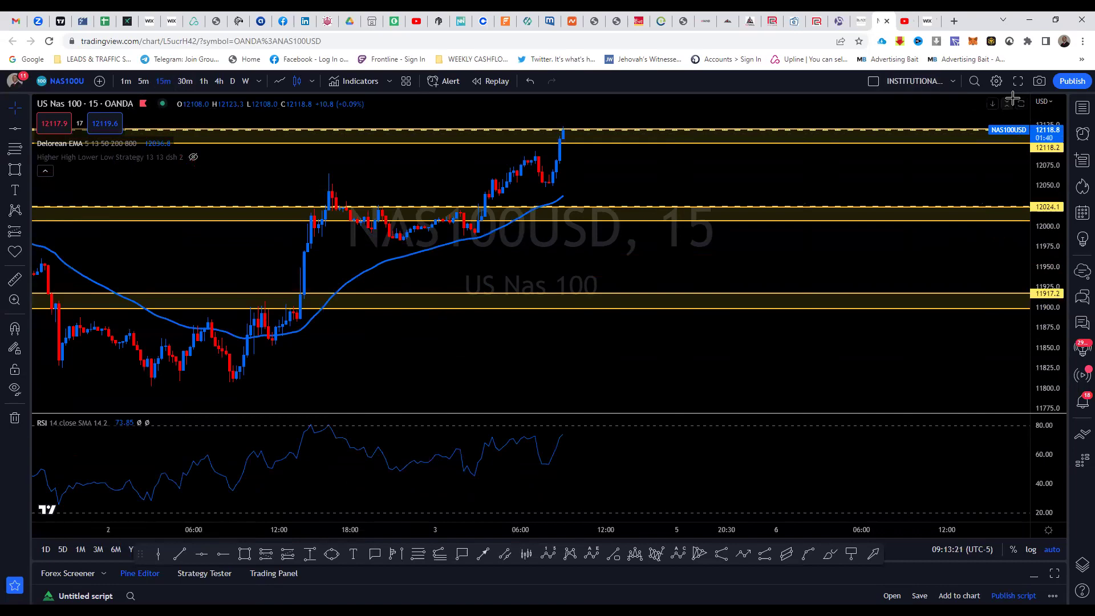
{"action": "key", "text": "shift+f"}
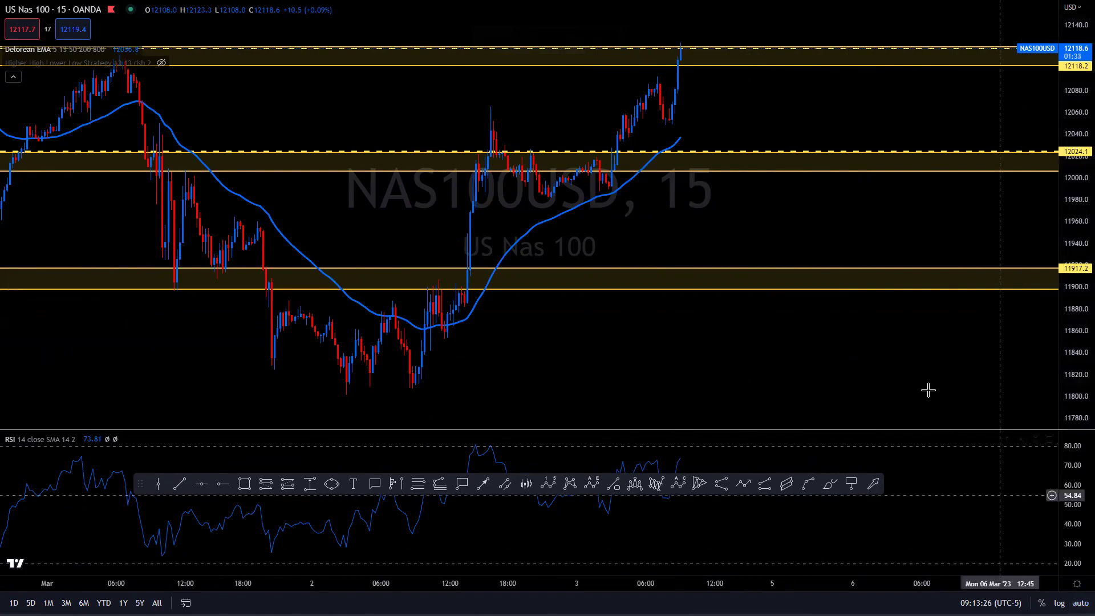
{"action": "left_click_drag", "start_coordinate": [749, 203], "coordinate": [455, 325]}
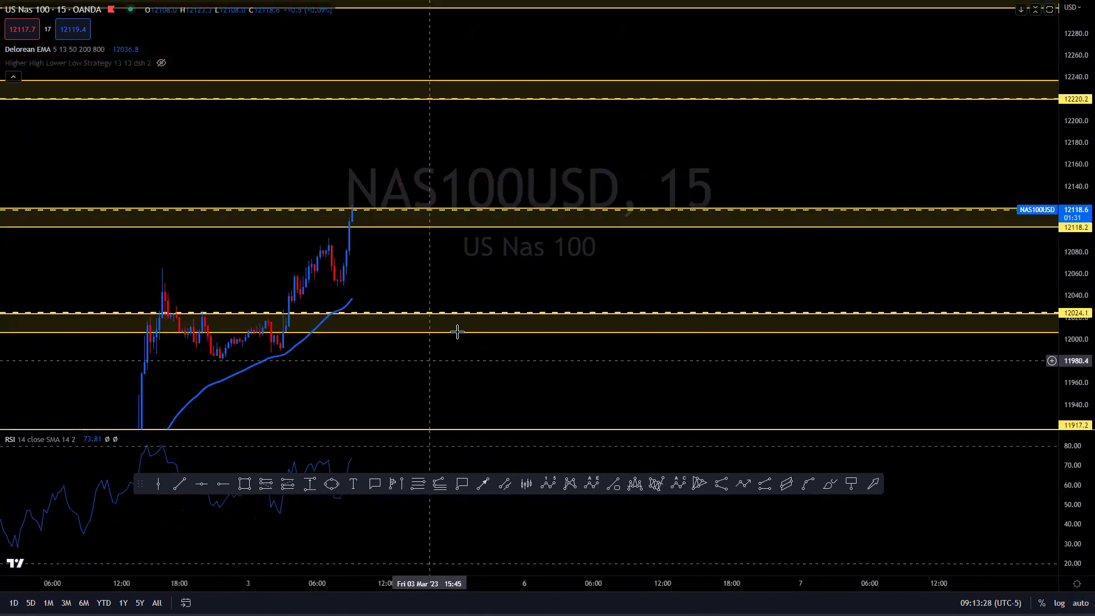
{"action": "left_click_drag", "start_coordinate": [594, 306], "coordinate": [787, 274]}
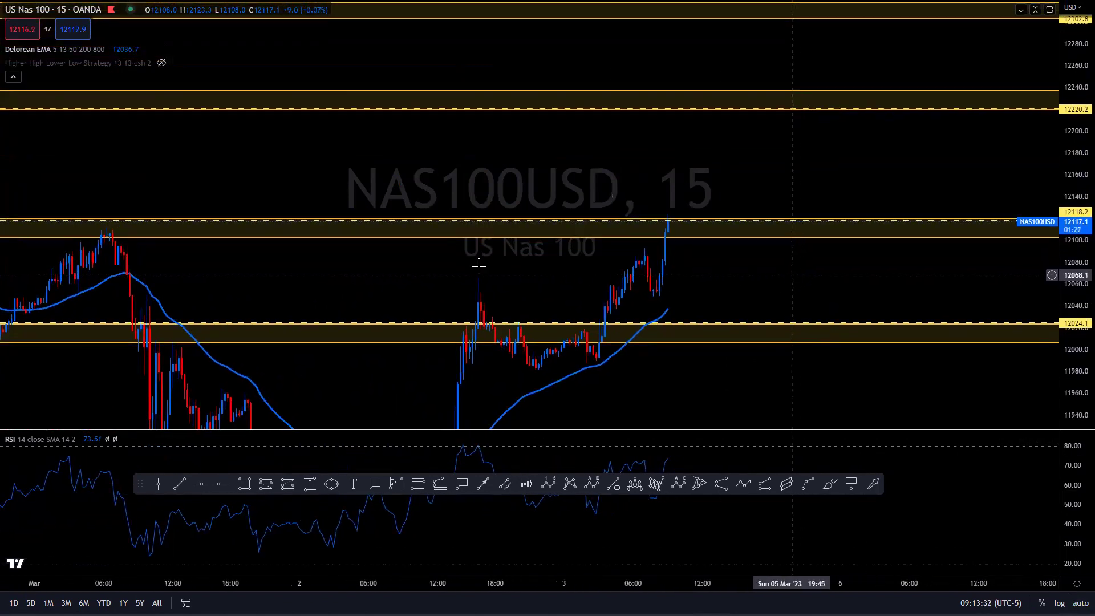
{"action": "left_click_drag", "start_coordinate": [363, 244], "coordinate": [360, 243]}
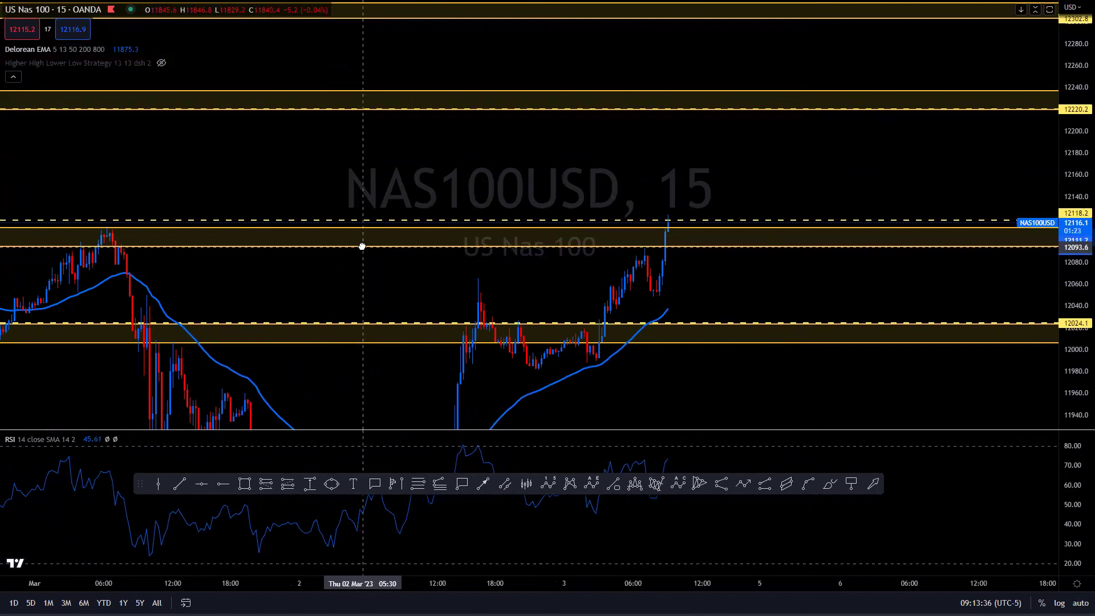
{"action": "left_click", "coordinate": [703, 225]}
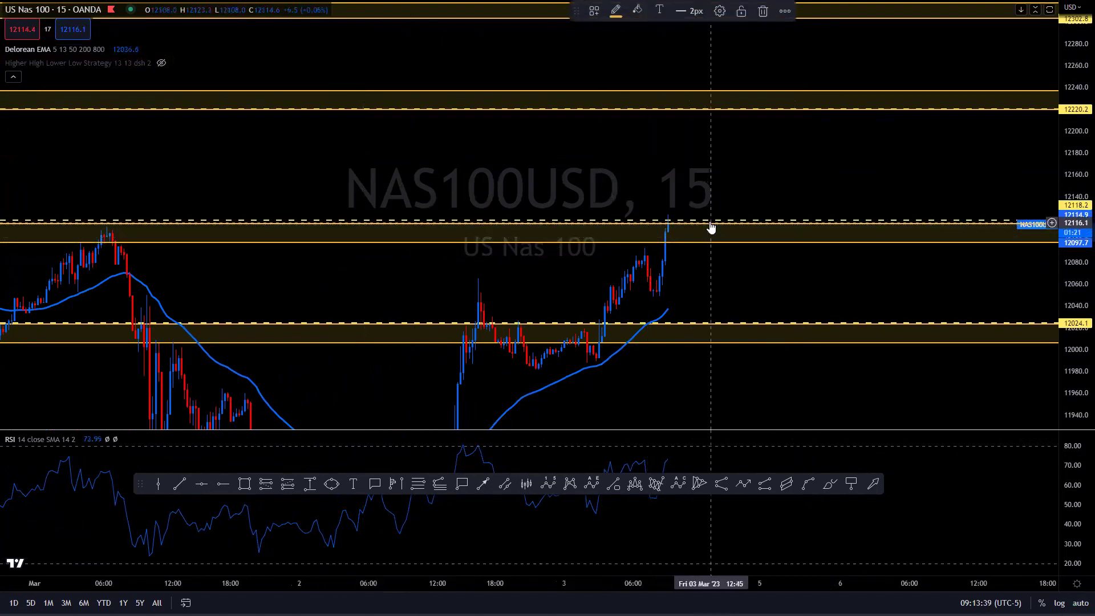
{"action": "left_click_drag", "start_coordinate": [713, 228], "coordinate": [663, 229]}
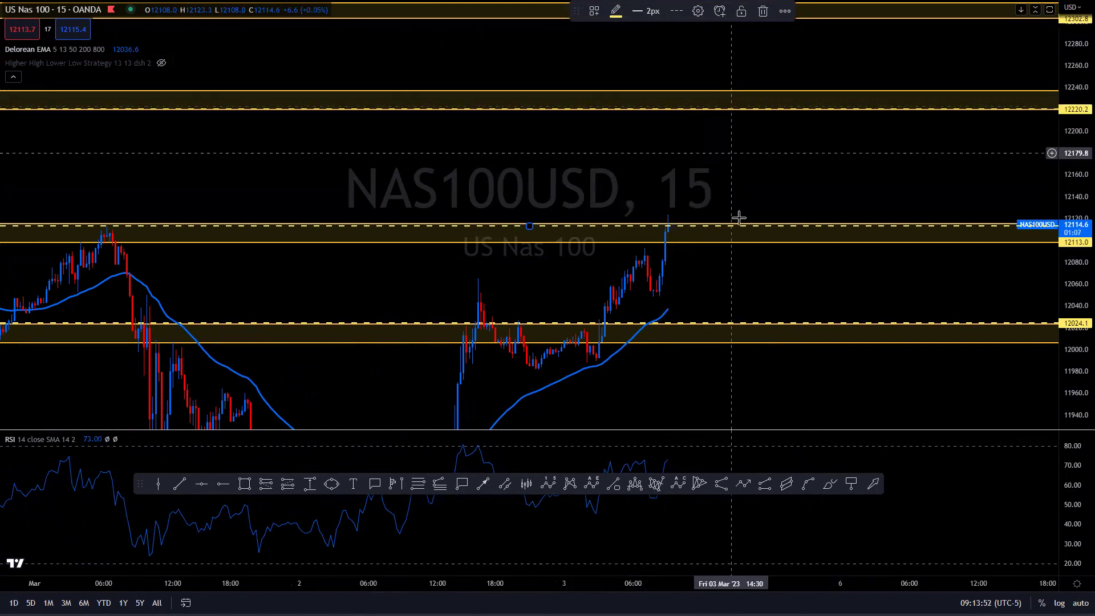
{"action": "mouse_move", "coordinate": [785, 281]}
{"action": "left_mouse_down"}
{"action": "mouse_move", "coordinate": [589, 283]}
{"action": "mouse_move", "coordinate": [445, 307]}
{"action": "mouse_move", "coordinate": [525, 310]}
{"action": "mouse_move", "coordinate": [464, 331]}
{"action": "left_mouse_up"}
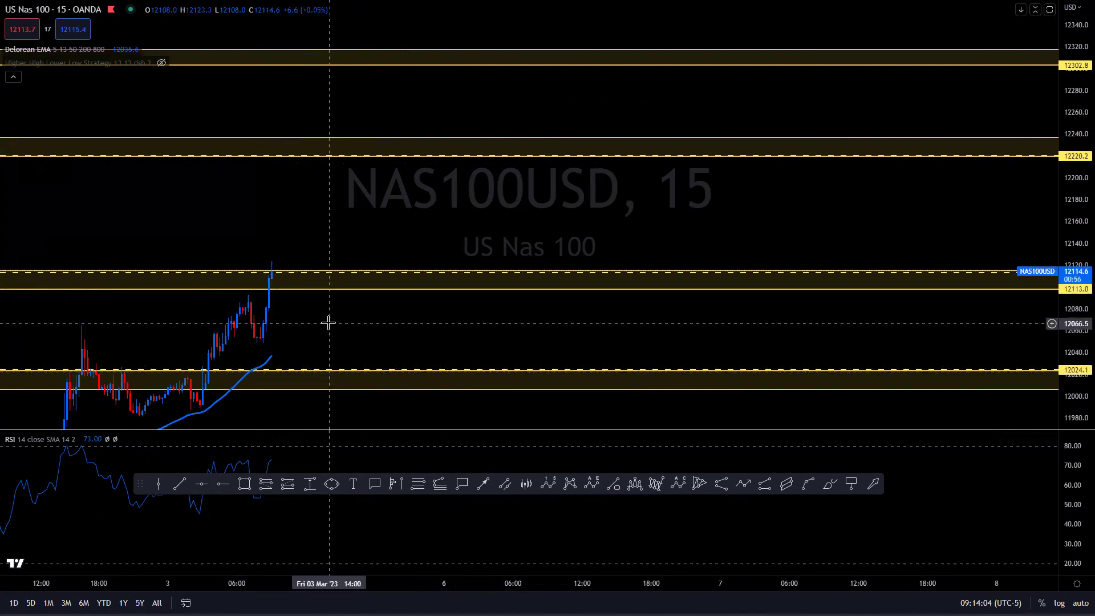
{"action": "left_click_drag", "start_coordinate": [327, 320], "coordinate": [399, 306]}
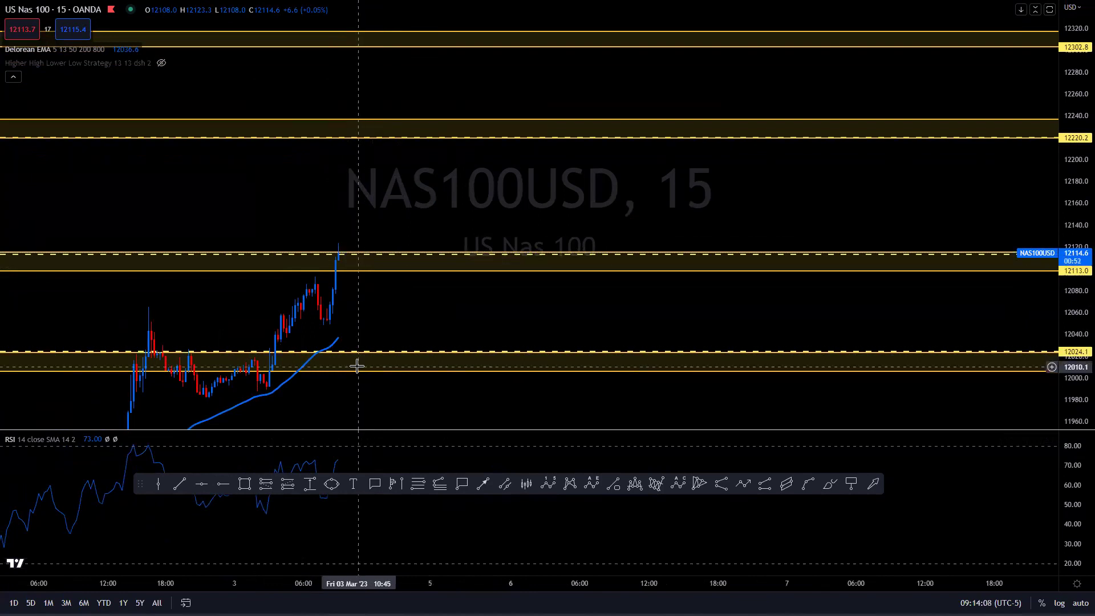
- Place a short position just ahead of the latest candle with entry 12125.5, stop 12189.9 and target 12061.1
{"action": "scroll", "coordinate": [477, 324], "scroll_direction": "down", "scroll_amount": 4}
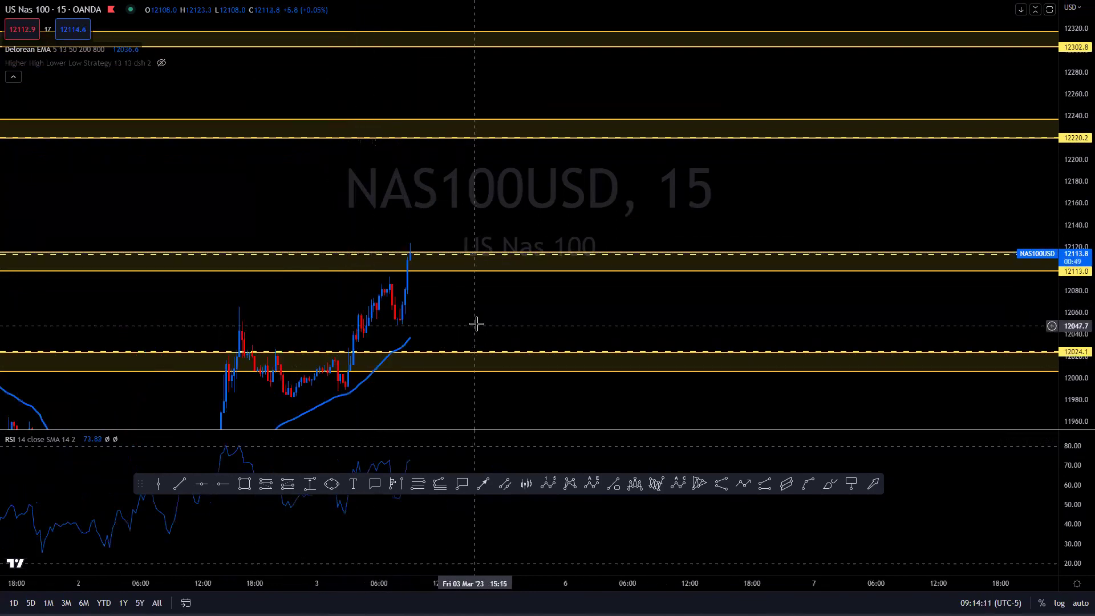
{"action": "scroll", "coordinate": [477, 324], "scroll_direction": "down", "scroll_amount": 1}
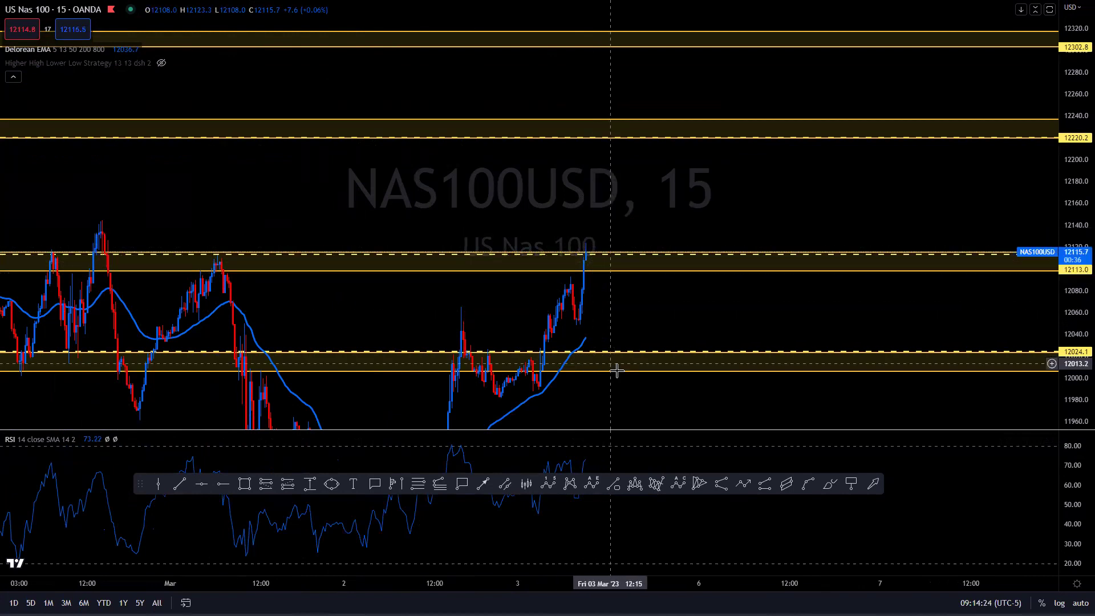
{"action": "left_click_drag", "start_coordinate": [662, 315], "coordinate": [440, 325]}
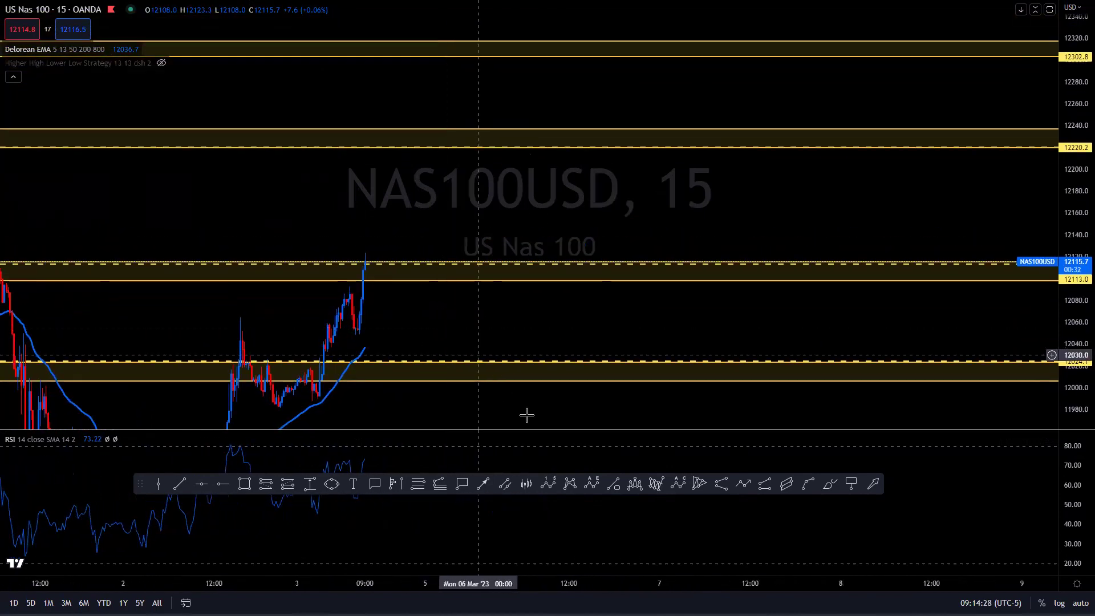
{"action": "left_click_drag", "start_coordinate": [440, 320], "coordinate": [466, 189]}
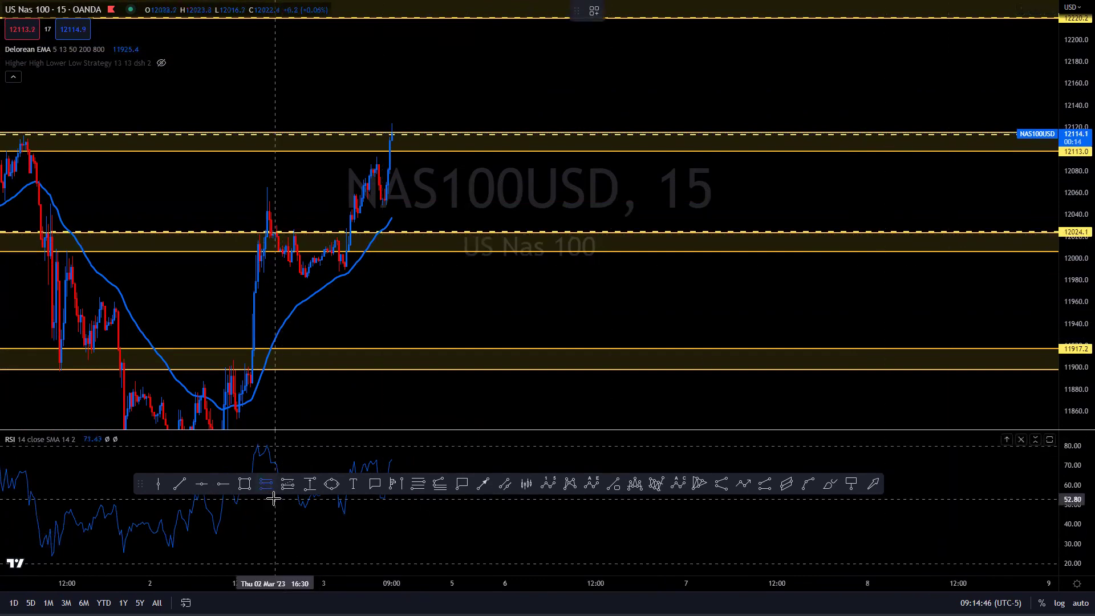
{"action": "left_click", "coordinate": [422, 121]}
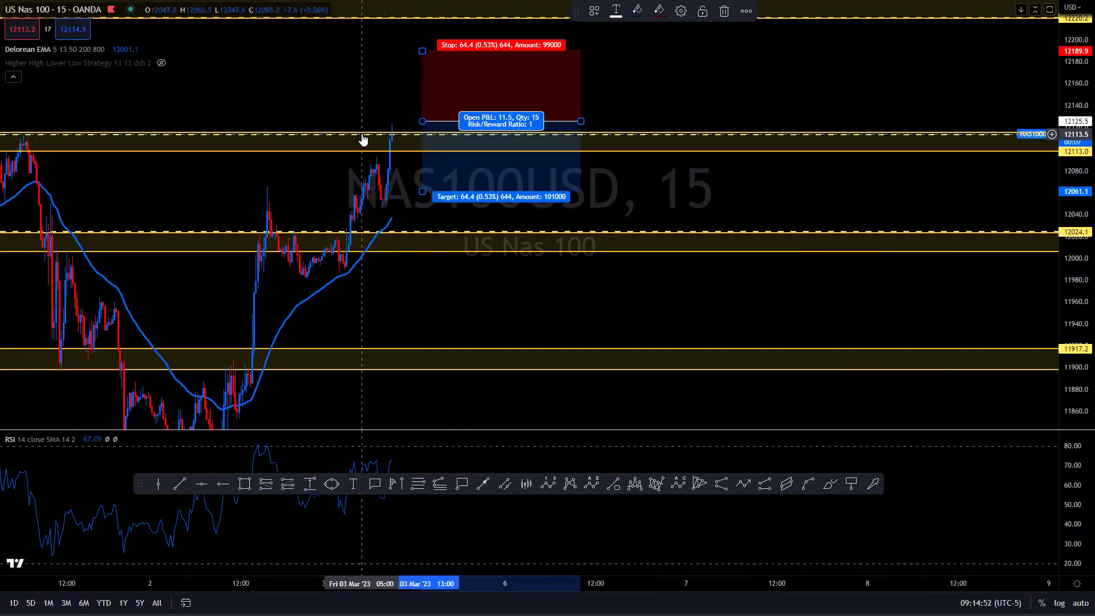
- Raise the yellow zone at the short entry to about 12126.4–12109.1 and move its dashed line to 12109.3
{"action": "left_click_drag", "start_coordinate": [362, 138], "coordinate": [360, 122]}
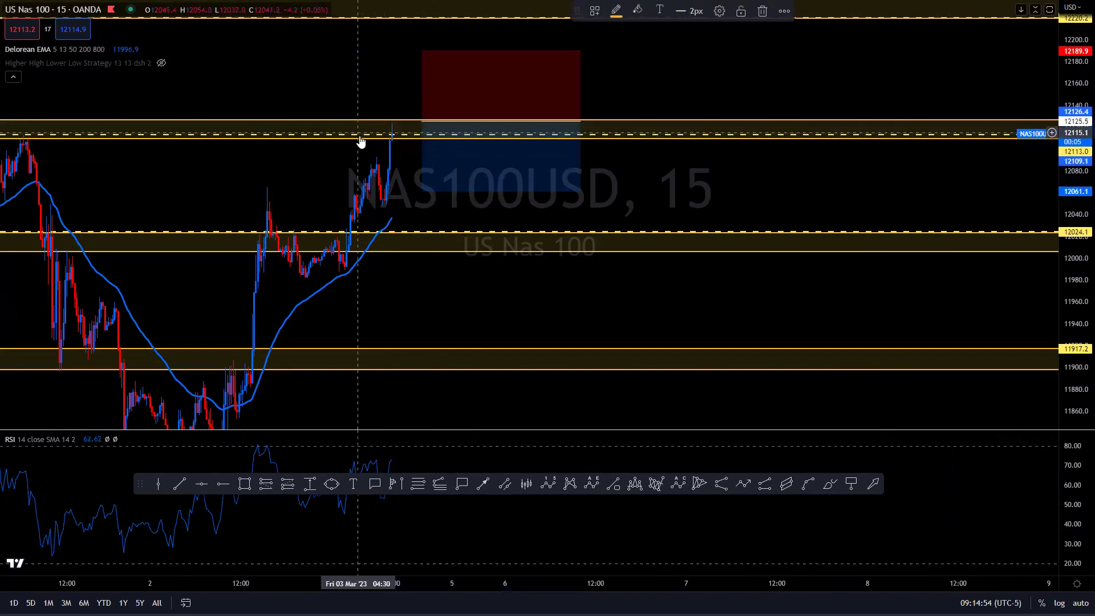
{"action": "left_click", "coordinate": [360, 139]}
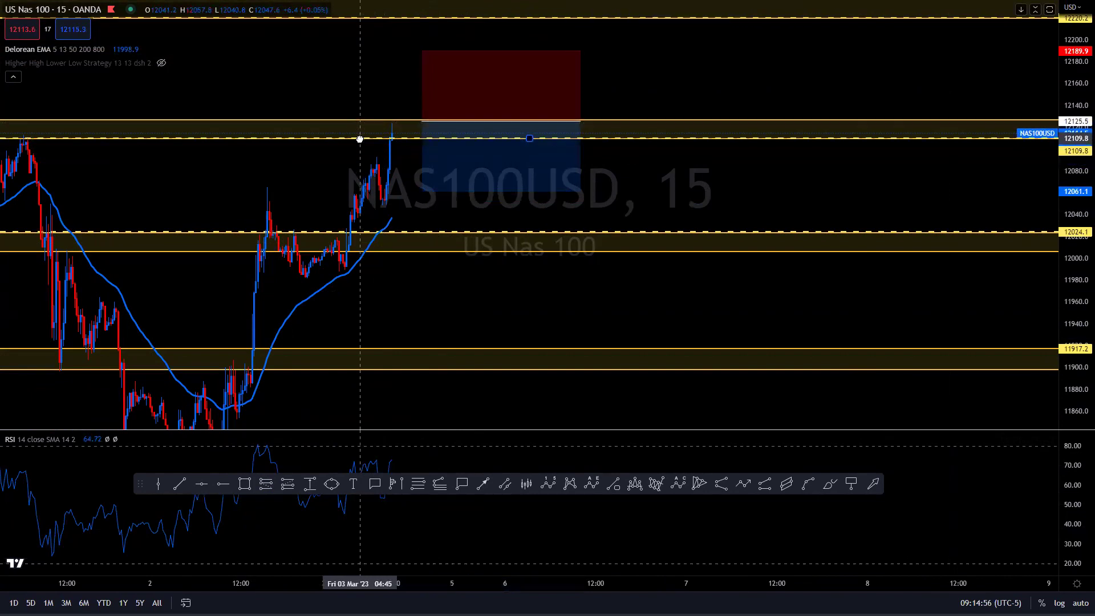
{"action": "left_click", "coordinate": [363, 145]}
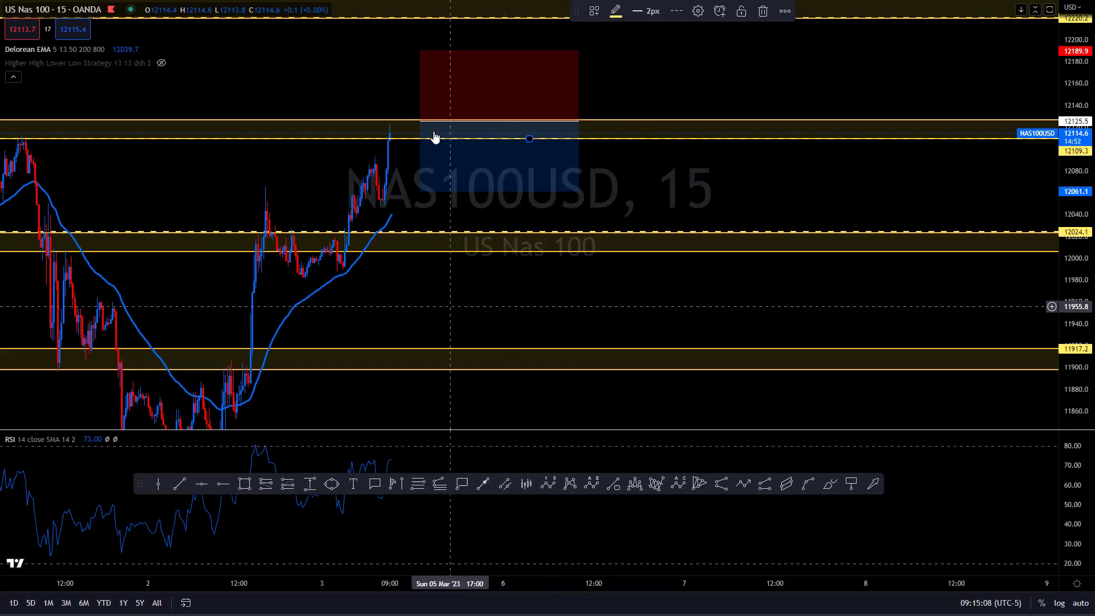
- Measure the price range from the 12125.5 entry down to about 12083.2 and place a horizontal ray at 12082.7
{"action": "left_click", "coordinate": [310, 484]}
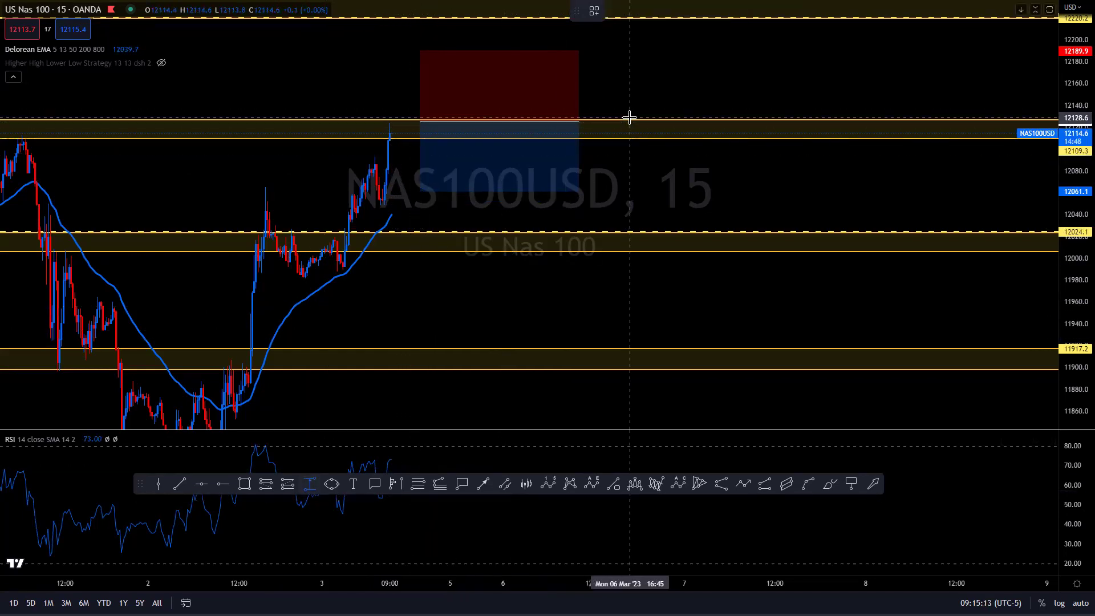
{"action": "left_click", "coordinate": [634, 121]}
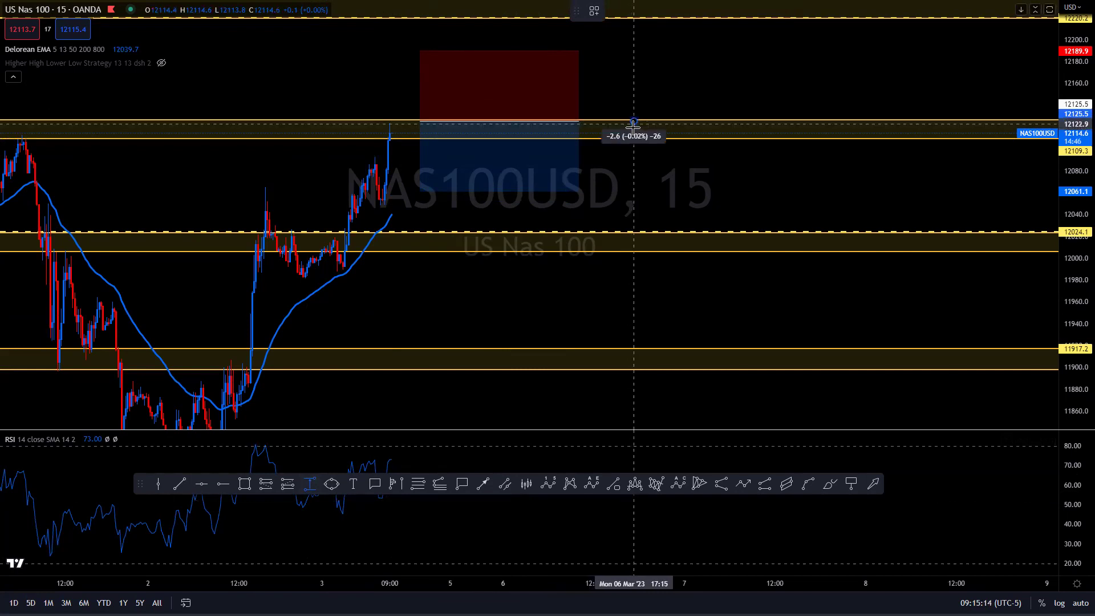
{"action": "left_click", "coordinate": [640, 168]}
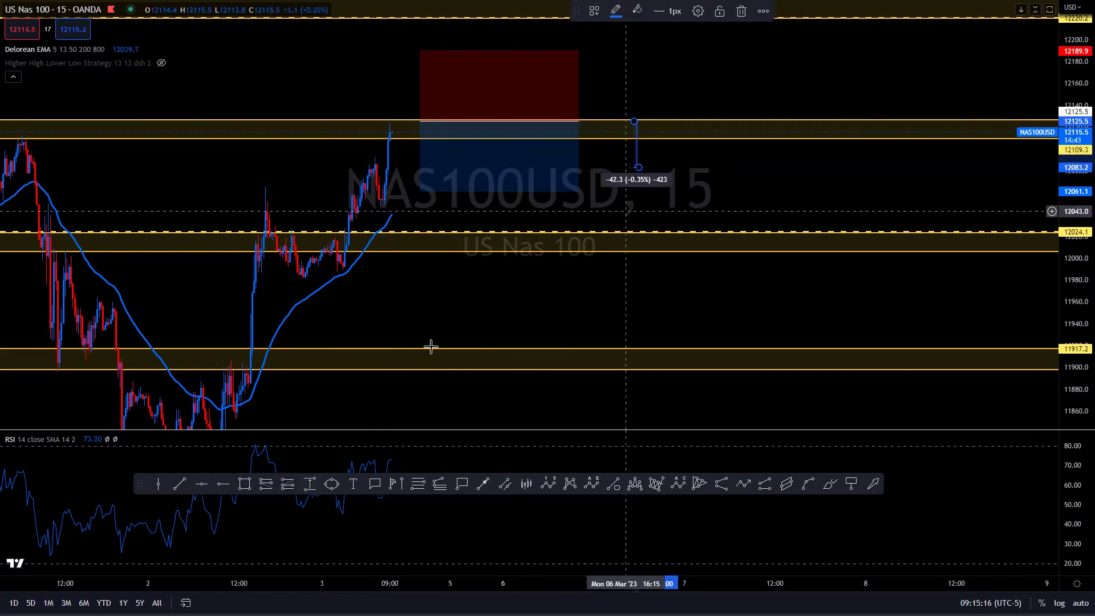
{"action": "left_click", "coordinate": [224, 483]}
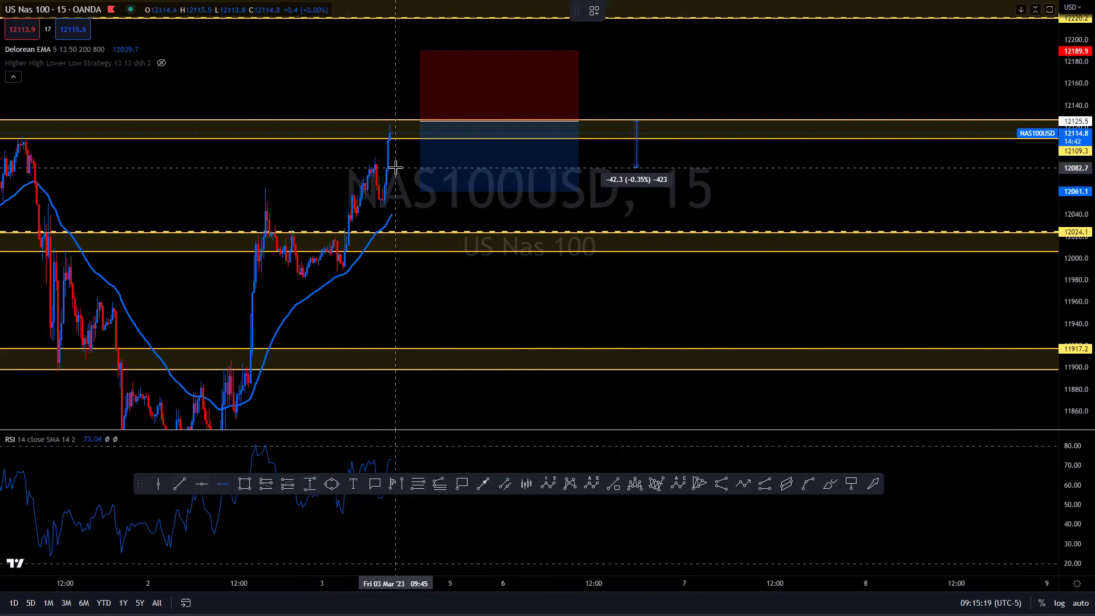
{"action": "left_click", "coordinate": [396, 168]}
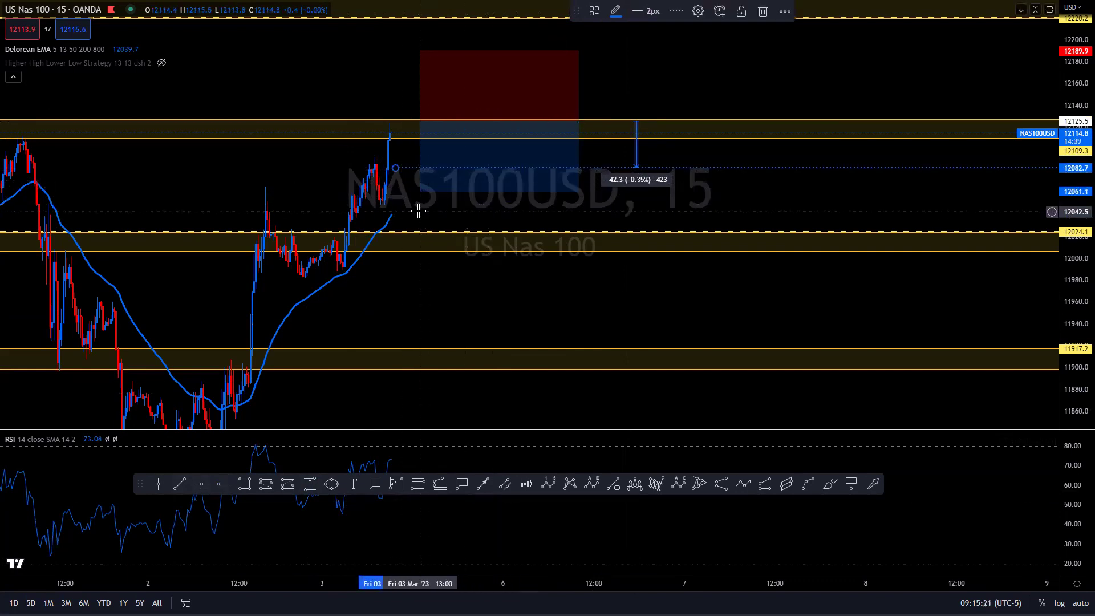
- Extend the short position's target to 12024.7 and lower the yellow zone beneath it to about 11998–11980 with its dashed line at 12001.2
{"action": "left_click_drag", "start_coordinate": [419, 192], "coordinate": [422, 231]}
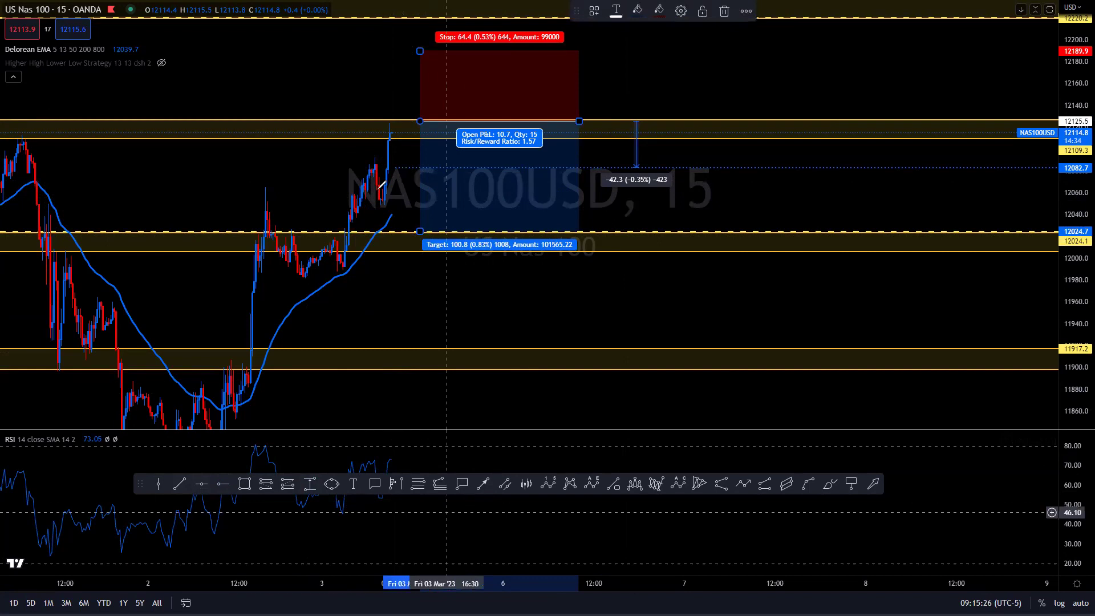
{"action": "left_click_drag", "start_coordinate": [385, 197], "coordinate": [397, 257]}
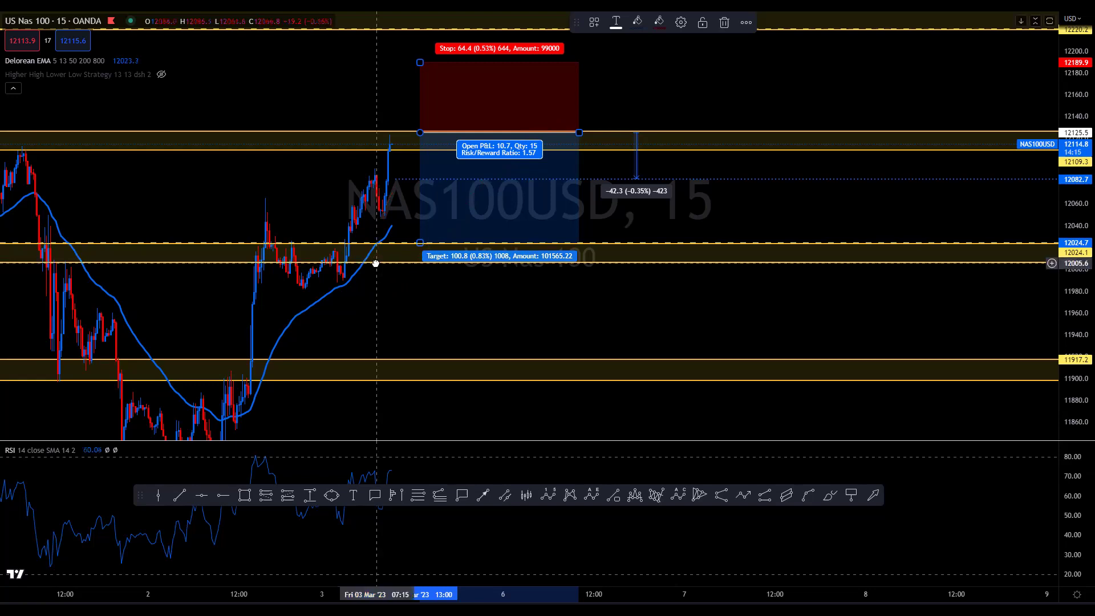
{"action": "left_click_drag", "start_coordinate": [377, 290], "coordinate": [397, 256]}
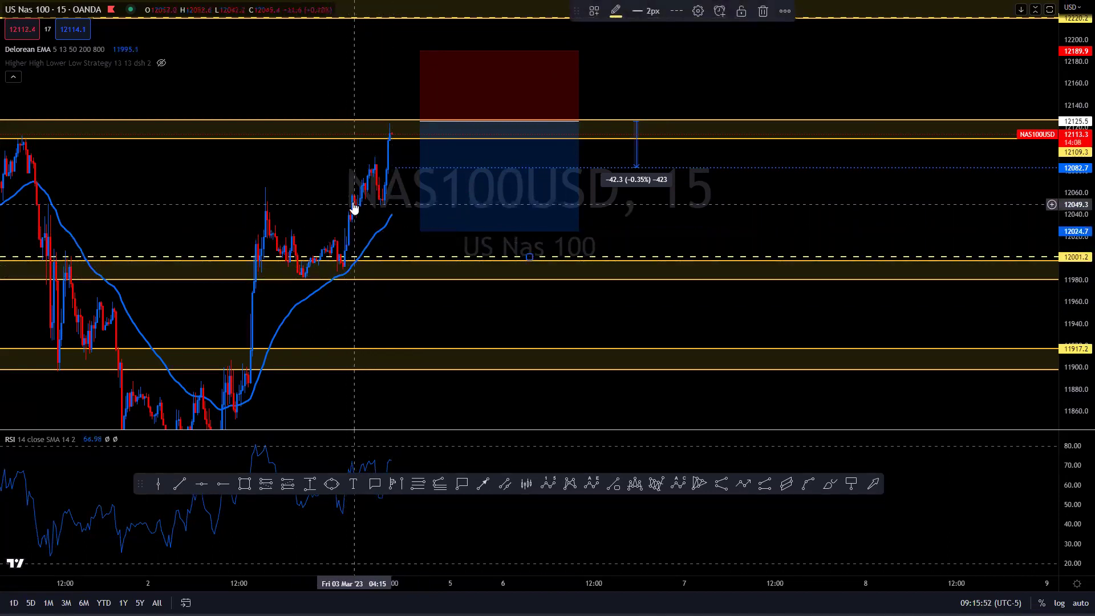
- Draw a red rectangle zone from 12051.4 to 12039.3 and move the dashed line below it to 11998.6
{"action": "left_click", "coordinate": [245, 484]}
{"action": "left_click_drag", "start_coordinate": [179, 202], "coordinate": [182, 215]}
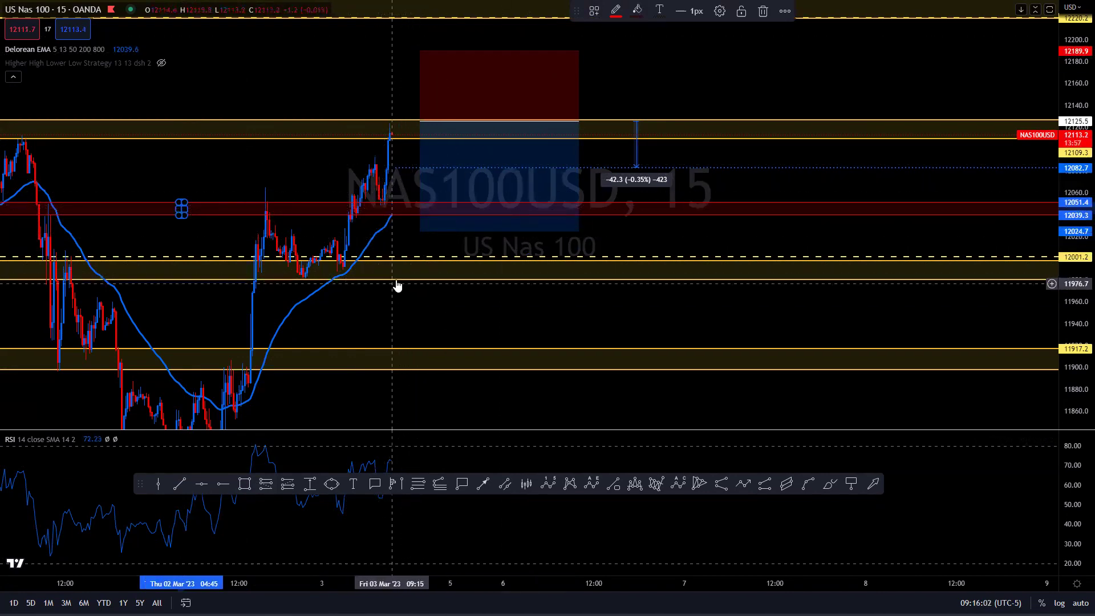
{"action": "left_click_drag", "start_coordinate": [428, 257], "coordinate": [429, 260]}
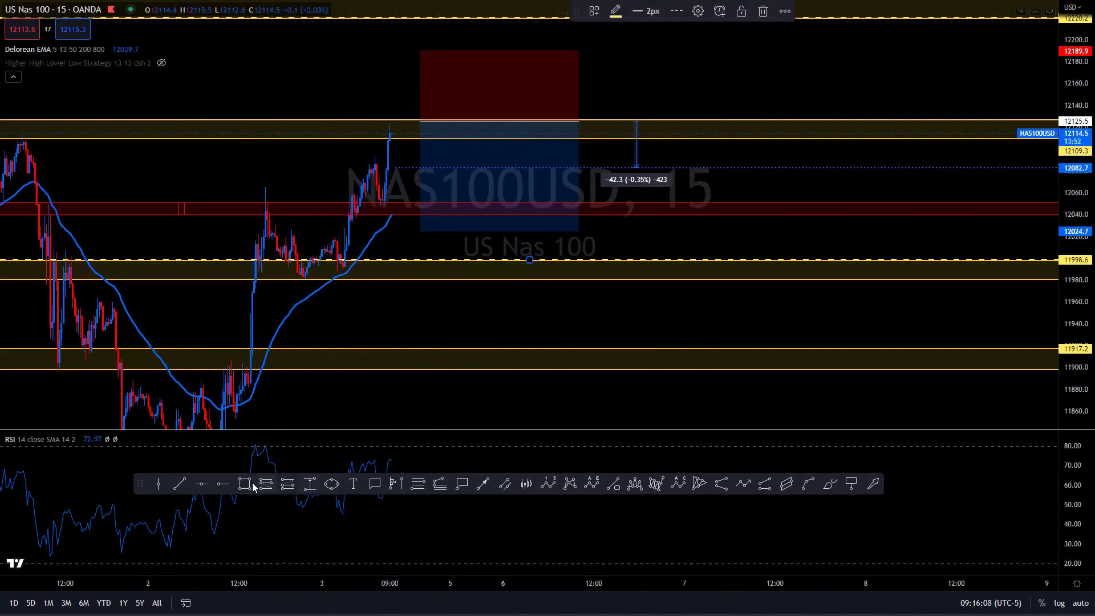
- Add a horizontal ray at 12050.8 and label the 12082.7 ray TP1(400+POINTS), starting from the TP1(20 PIPS) template
{"action": "left_click", "coordinate": [358, 204]}
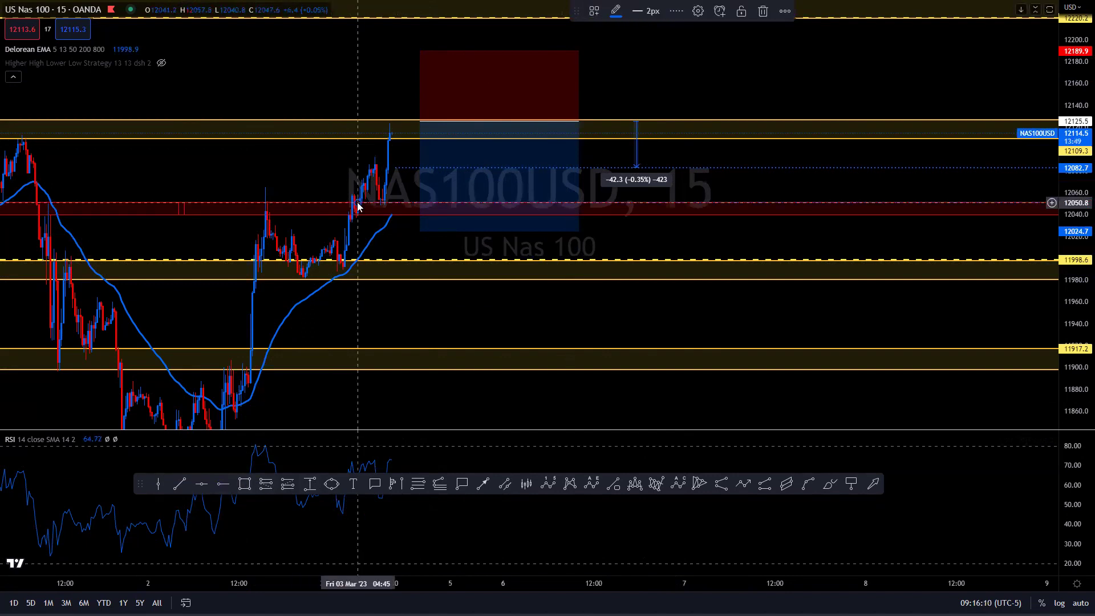
{"action": "double_click", "coordinate": [722, 173]}
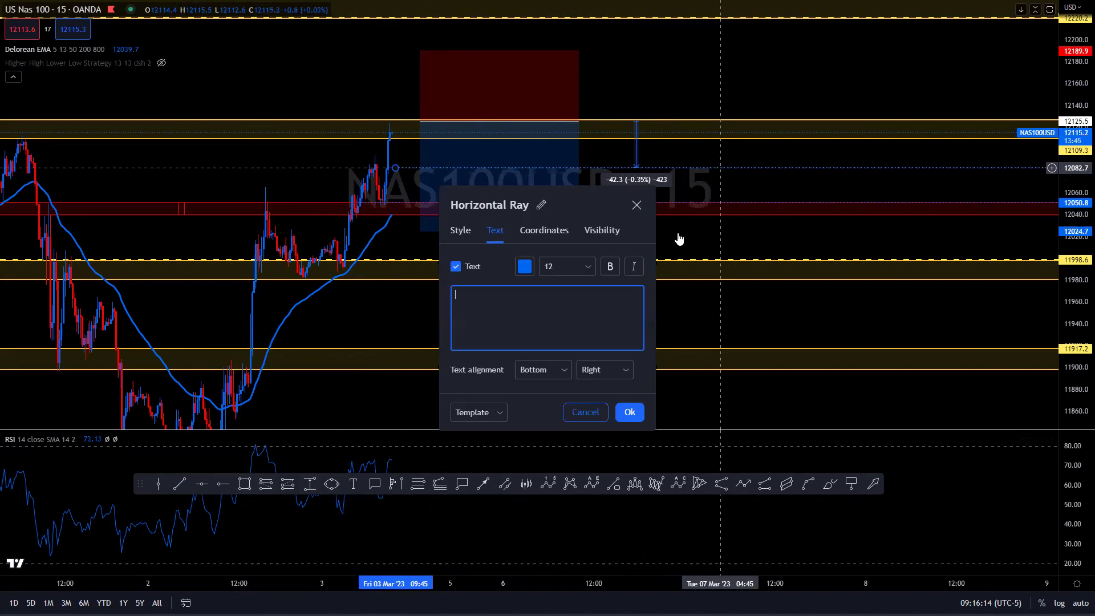
{"action": "left_click", "coordinate": [506, 414]}
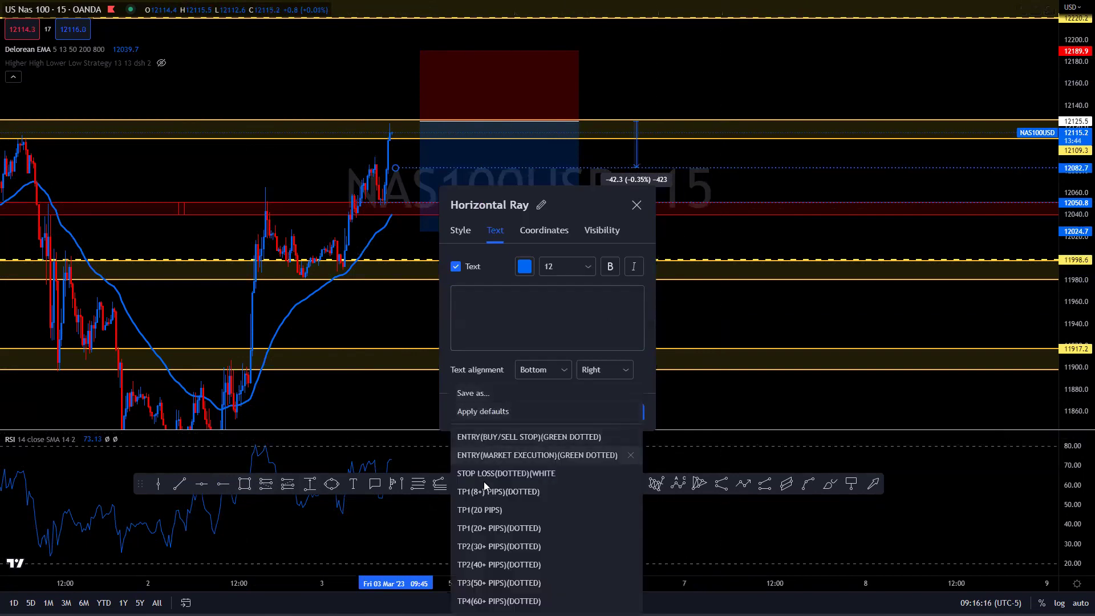
{"action": "left_click", "coordinate": [481, 510]}
{"action": "triple_click", "coordinate": [479, 297]}
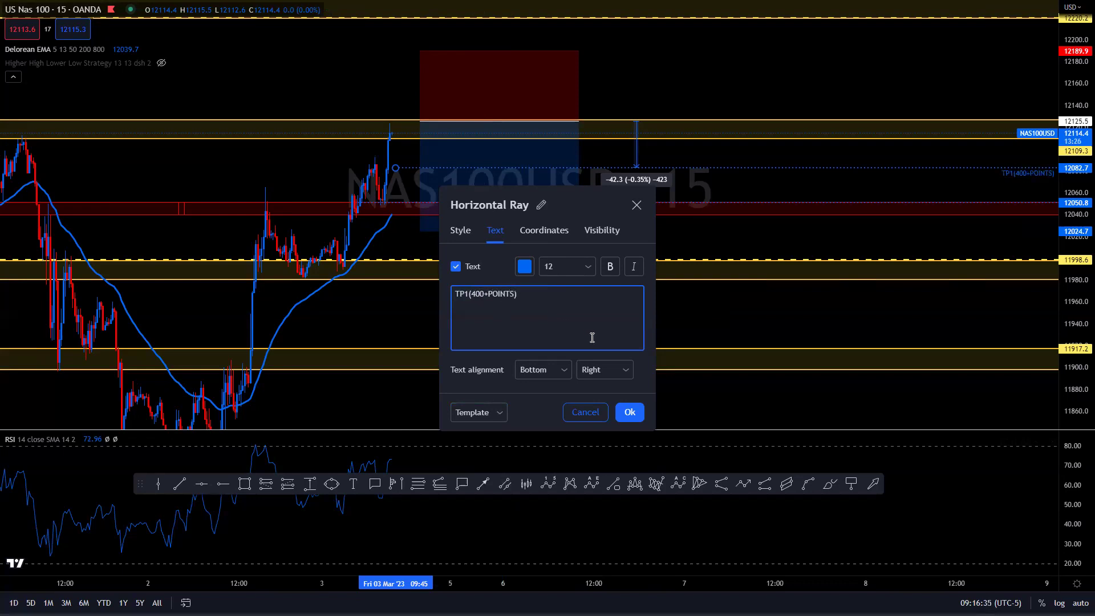
{"action": "left_click", "coordinate": [628, 412]}
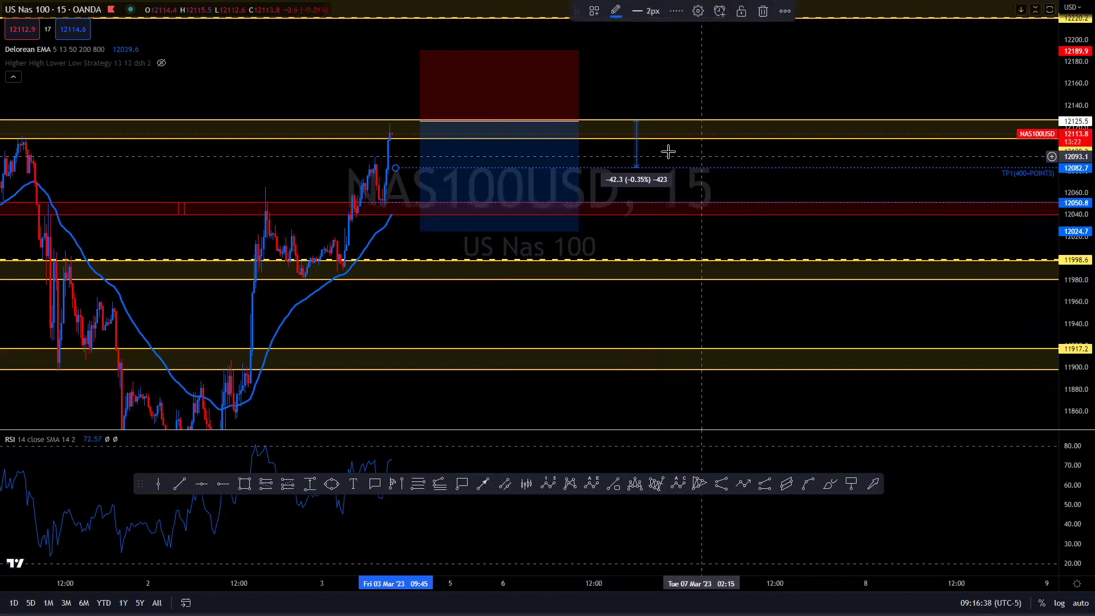
- Extend the price range measurement to about 12051.9 and label the 12050.8 ray TP2(700+ POINTS), starting from the TP2(30+ PIPS)(DOTTED) template
{"action": "left_click_drag", "start_coordinate": [638, 170], "coordinate": [640, 204]}
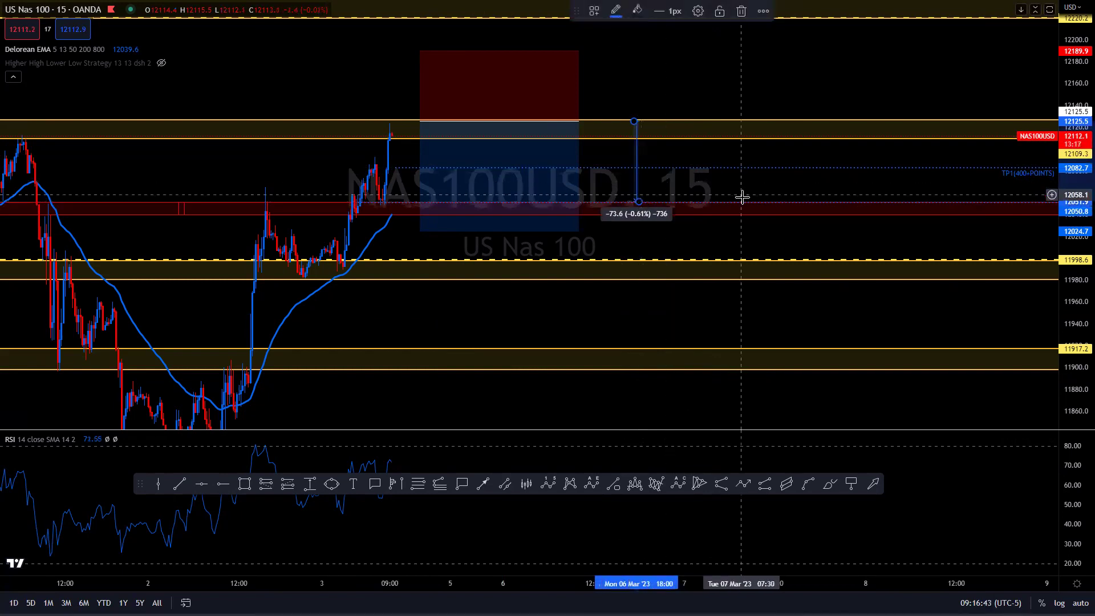
{"action": "double_click", "coordinate": [745, 203]}
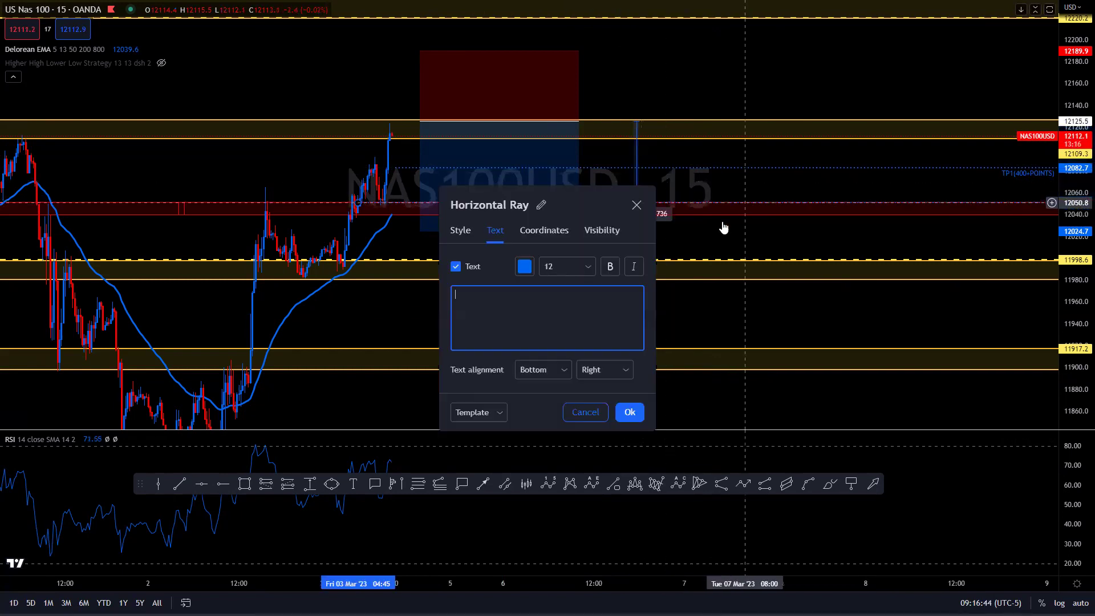
{"action": "left_click", "coordinate": [498, 419]}
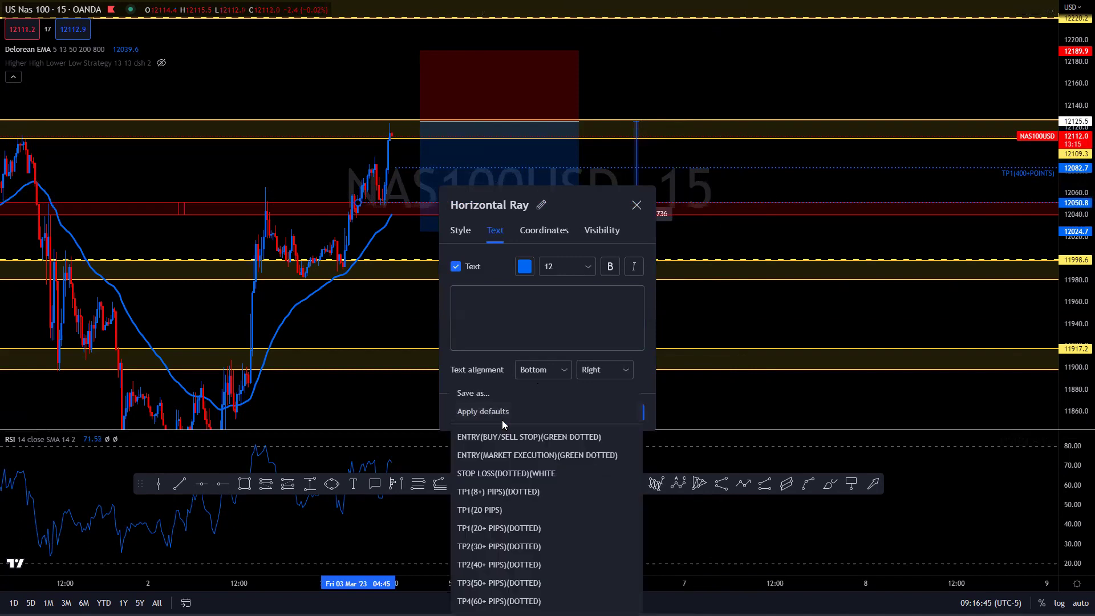
{"action": "left_click", "coordinate": [484, 542]}
{"action": "triple_click", "coordinate": [482, 298]}
{"action": "left_click", "coordinate": [481, 296]}
{"action": "key", "text": "BackSpace"}
{"action": "key", "text": "BackSpace"}
{"action": "type", "text": "700"}
{"action": "left_click", "coordinate": [512, 295]}
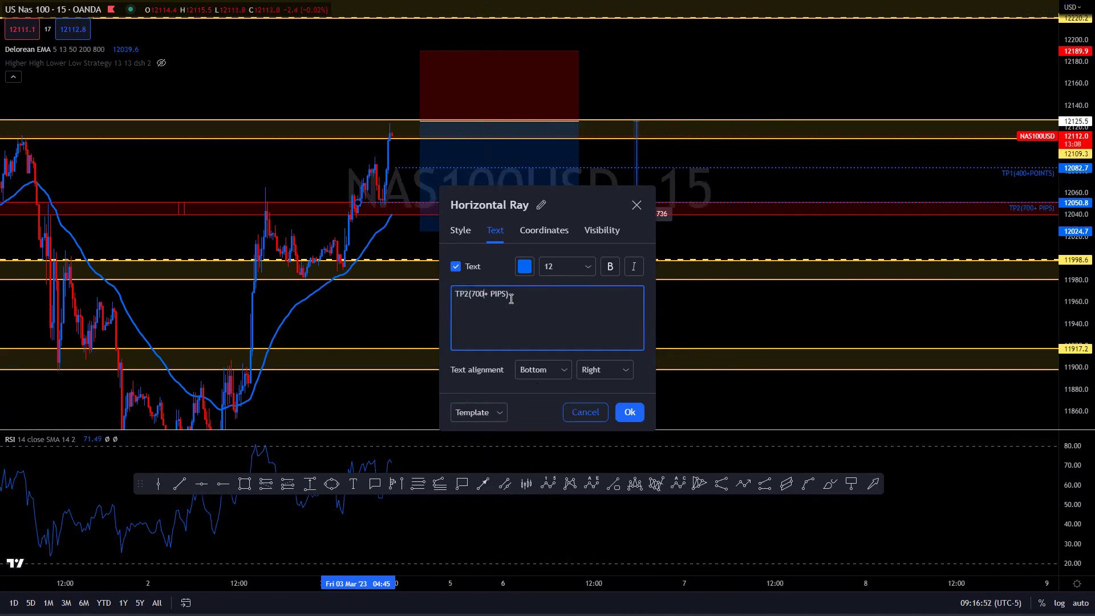
{"action": "key", "text": "BackSpace"}
{"action": "key", "text": "BackSpace"}
{"action": "key", "text": "BackSpace"}
{"action": "key", "text": "BackSpace"}
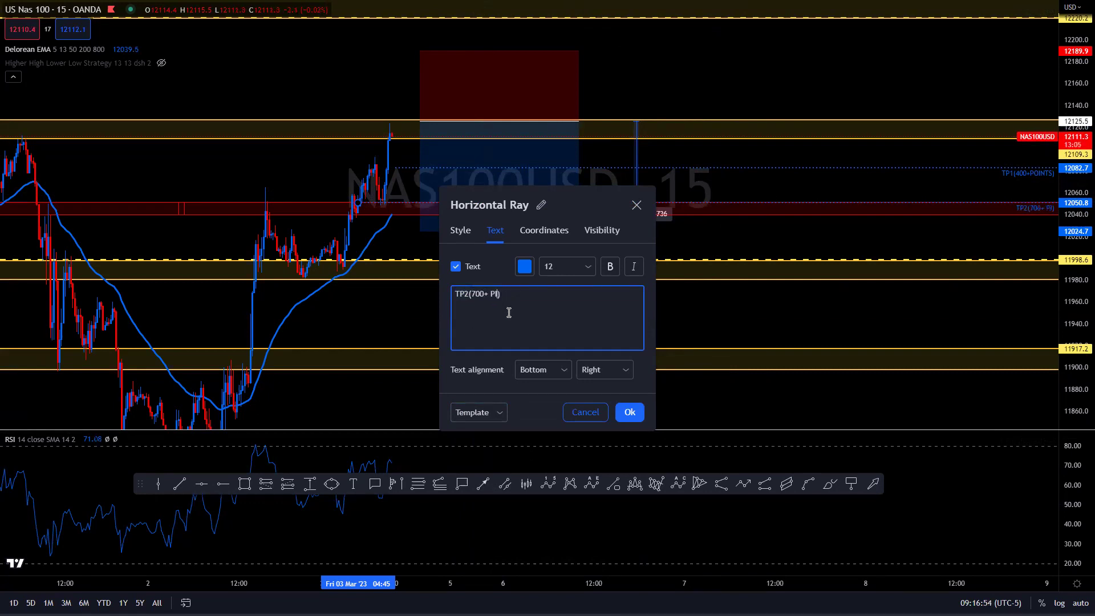
{"action": "type", "text": "OINTS)"}
{"action": "left_click", "coordinate": [619, 411]}
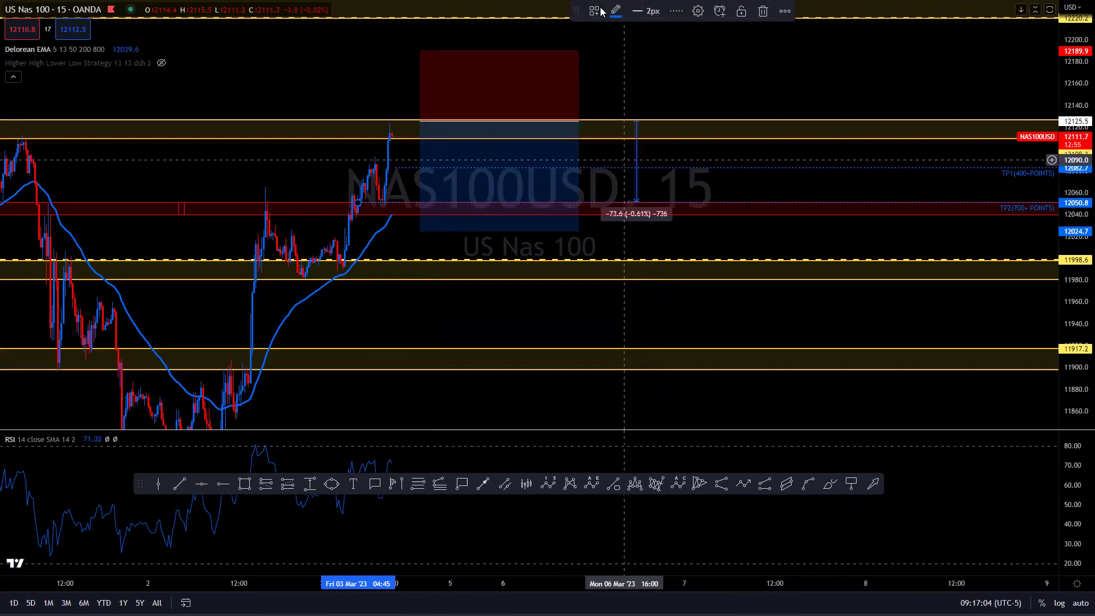
- Exit the full-screen chart, switch to the EagleFX MetaTrader 4 terminal and open a new order for NAS100
{"action": "mouse_move", "coordinate": [550, 41]}
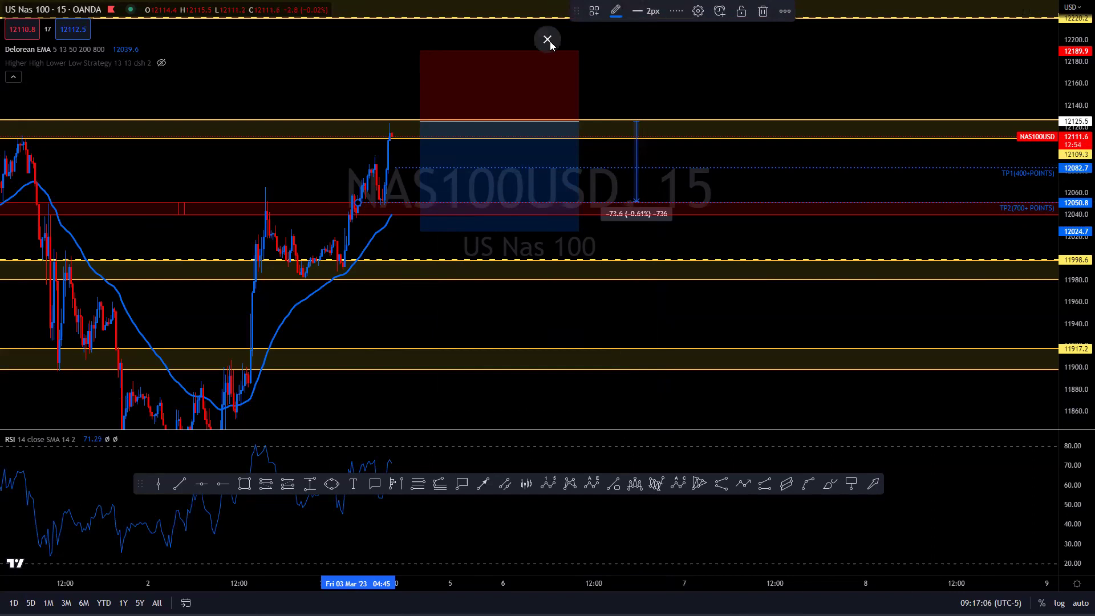
{"action": "key", "text": "Escape"}
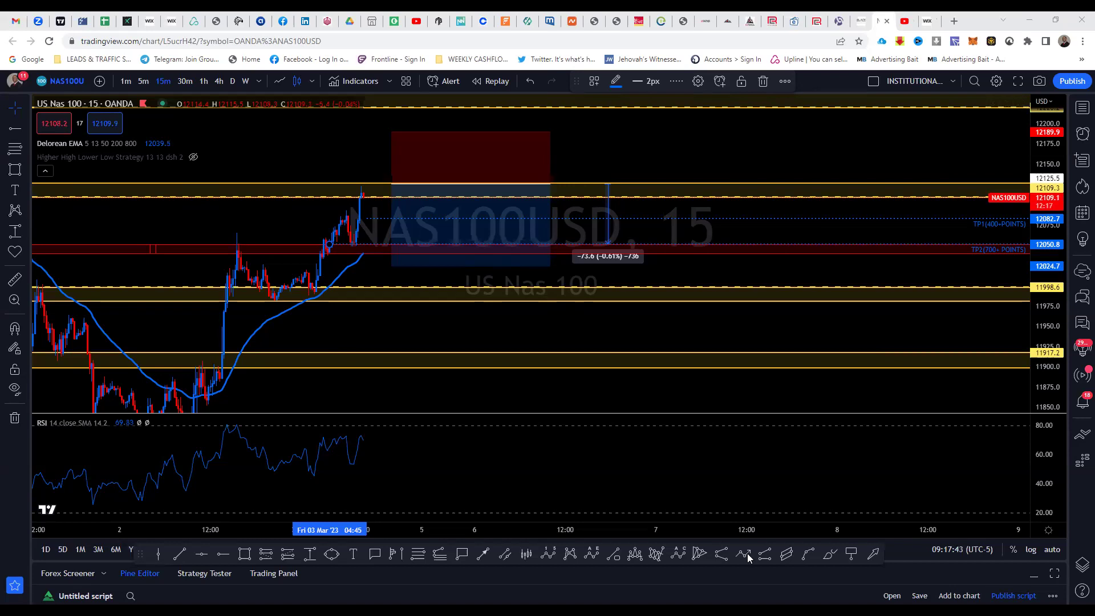
{"action": "key", "text": "alt+Tab"}
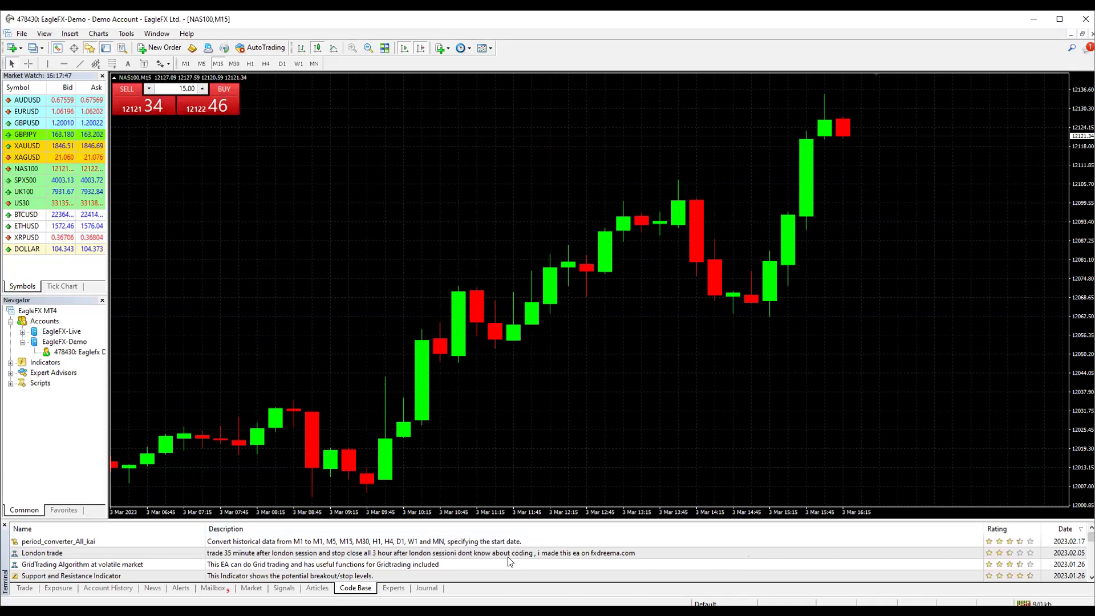
{"action": "double_click", "coordinate": [45, 170]}
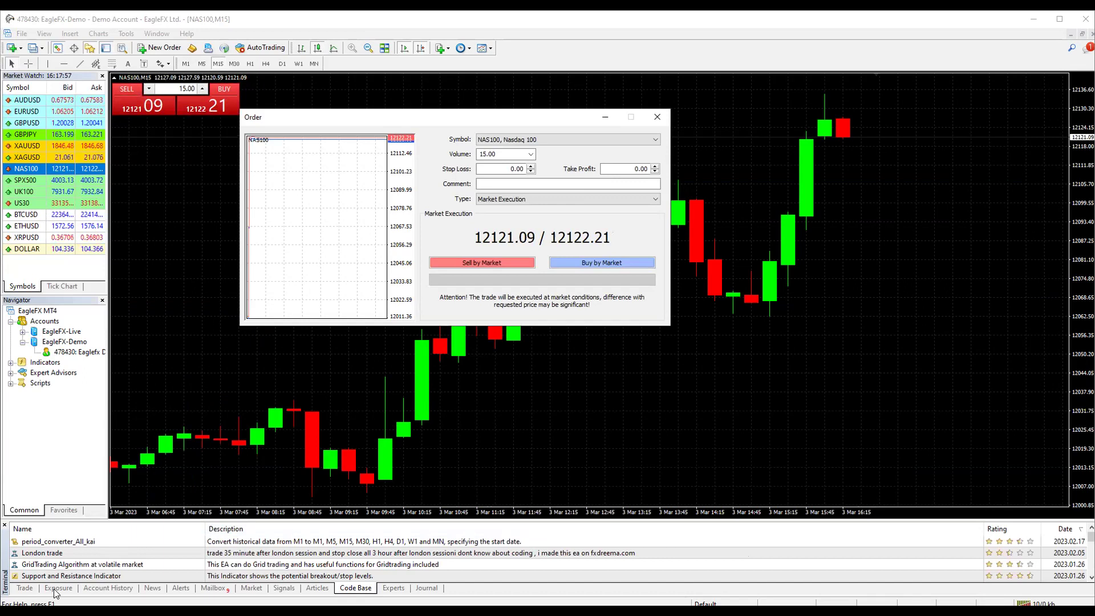
- Show the open trades and account balance in the terminal below the NAS100 chart
{"action": "left_click", "coordinate": [25, 589]}
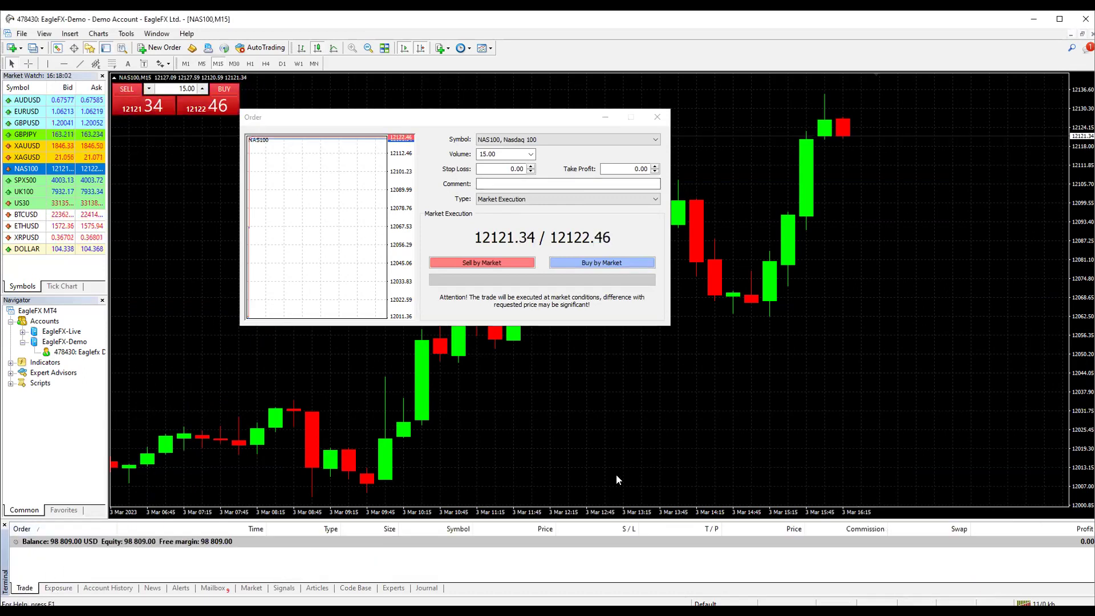
{"action": "mouse_move", "coordinate": [483, 150]}
{"action": "left_mouse_down"}
{"action": "mouse_move", "coordinate": [503, 161]}
{"action": "mouse_move", "coordinate": [498, 148]}
{"action": "mouse_move", "coordinate": [482, 150]}
{"action": "left_mouse_up"}
{"action": "key", "text": "e"}
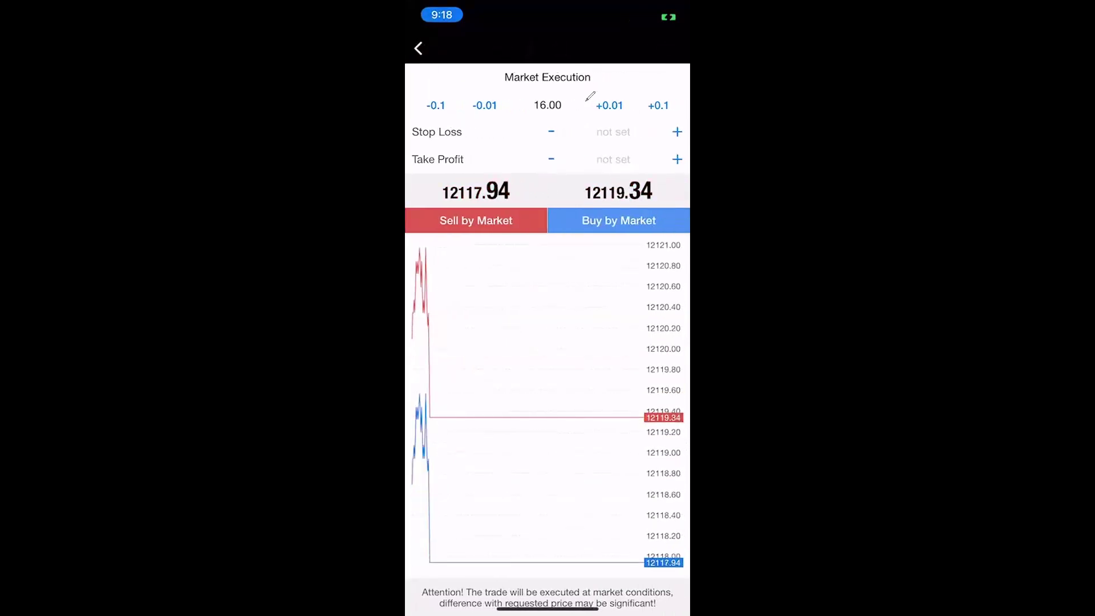
{"action": "mouse_move", "coordinate": [573, 90]}
{"action": "left_mouse_down"}
{"action": "mouse_move", "coordinate": [581, 102]}
{"action": "mouse_move", "coordinate": [559, 87]}
{"action": "left_mouse_up"}
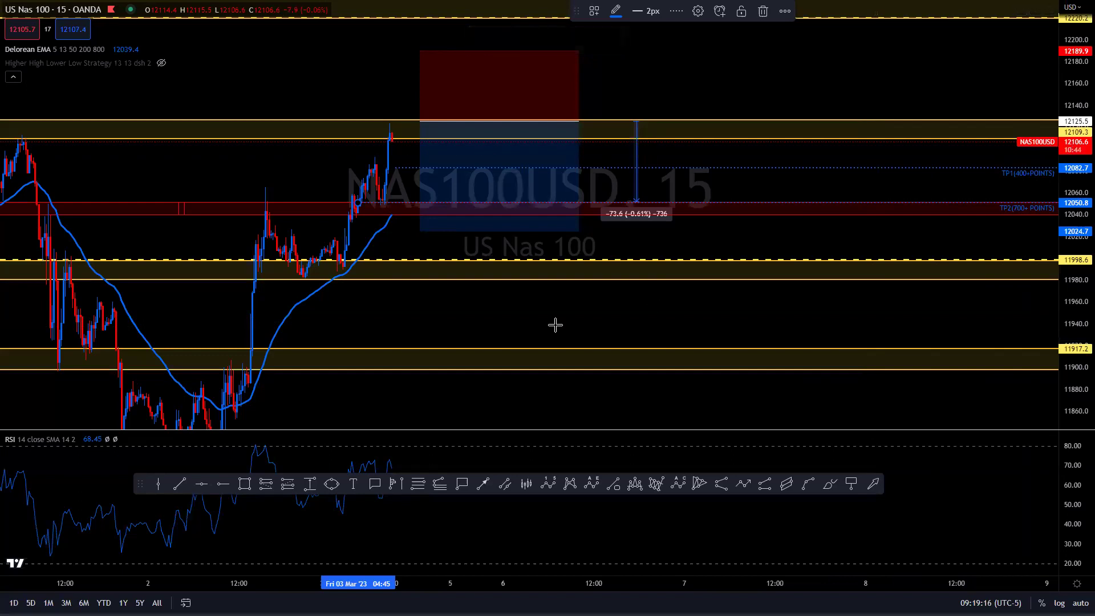
{"action": "left_click", "coordinate": [433, 205]}
{"action": "left_click", "coordinate": [461, 271]}
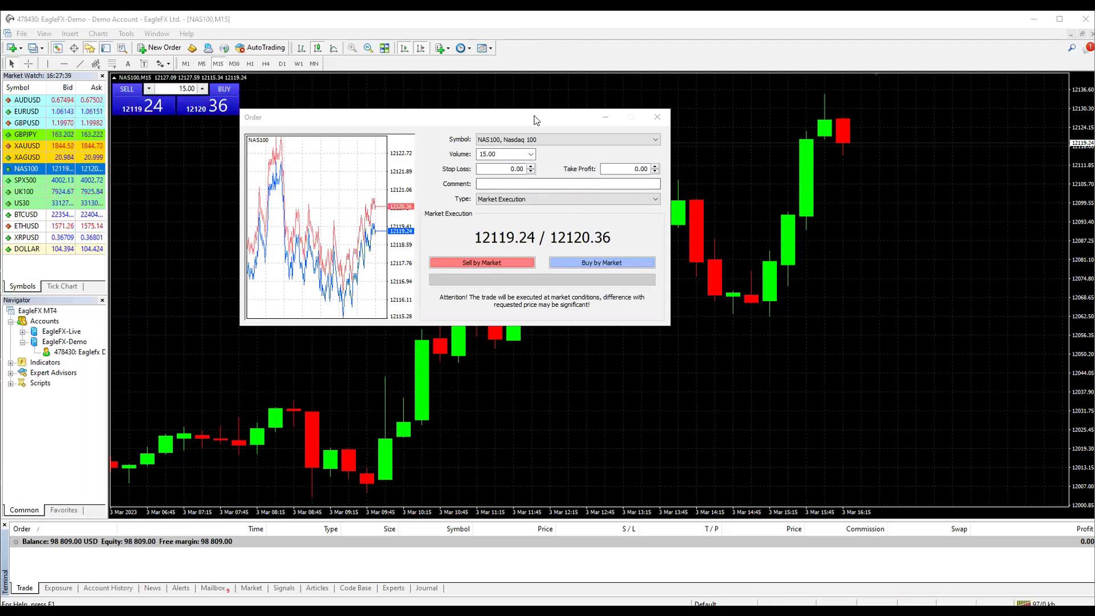
- Move the order window clear of the latest candles and buy 15.00 lots of NAS100 at market execution
{"action": "left_click_drag", "start_coordinate": [536, 120], "coordinate": [440, 175]}
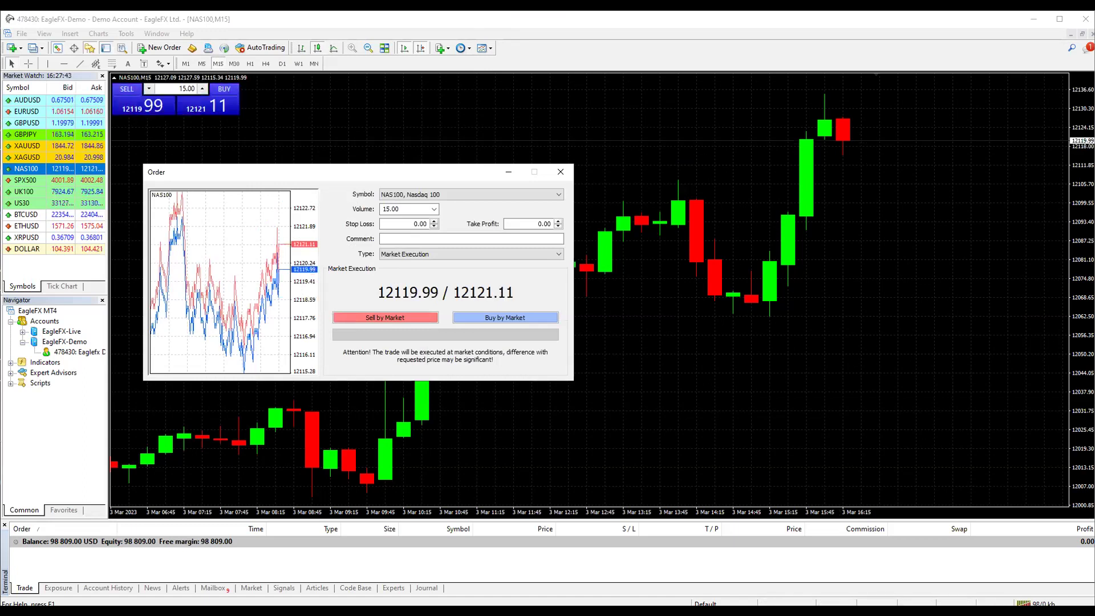
{"action": "mouse_move", "coordinate": [778, 106]}
{"action": "left_mouse_down"}
{"action": "mouse_move", "coordinate": [856, 90]}
{"action": "mouse_move", "coordinate": [895, 128]}
{"action": "left_mouse_up"}
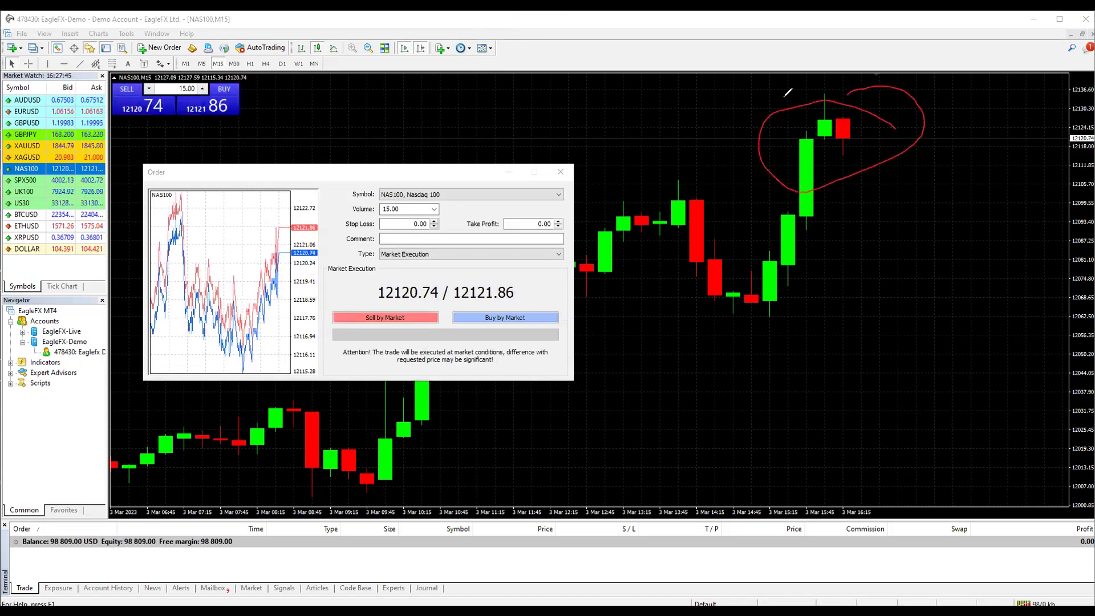
{"action": "key", "text": "Escape"}
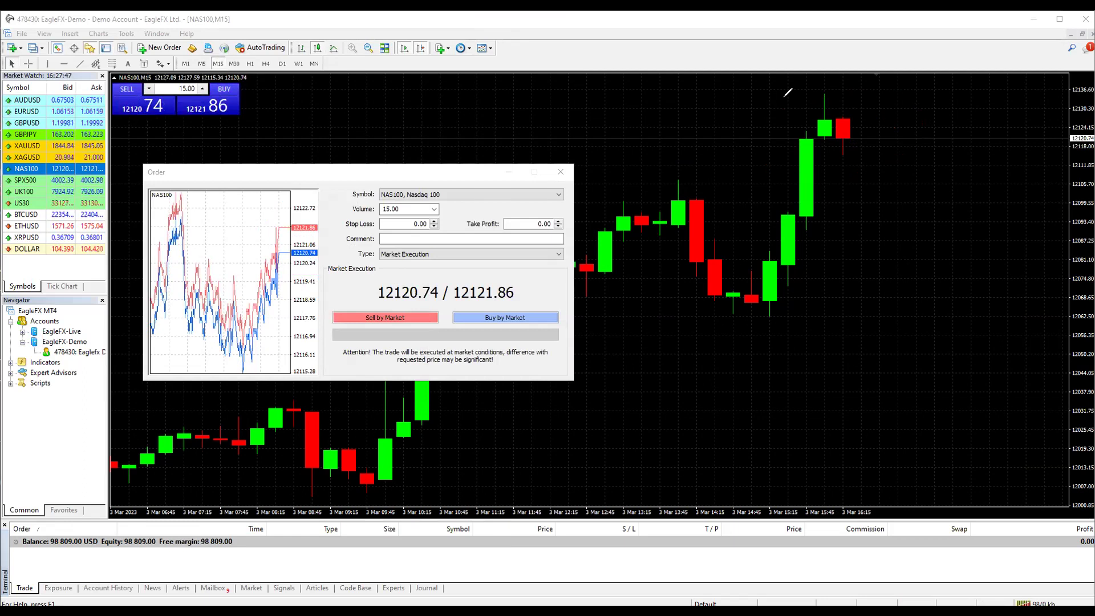
{"action": "left_click", "coordinate": [503, 316]}
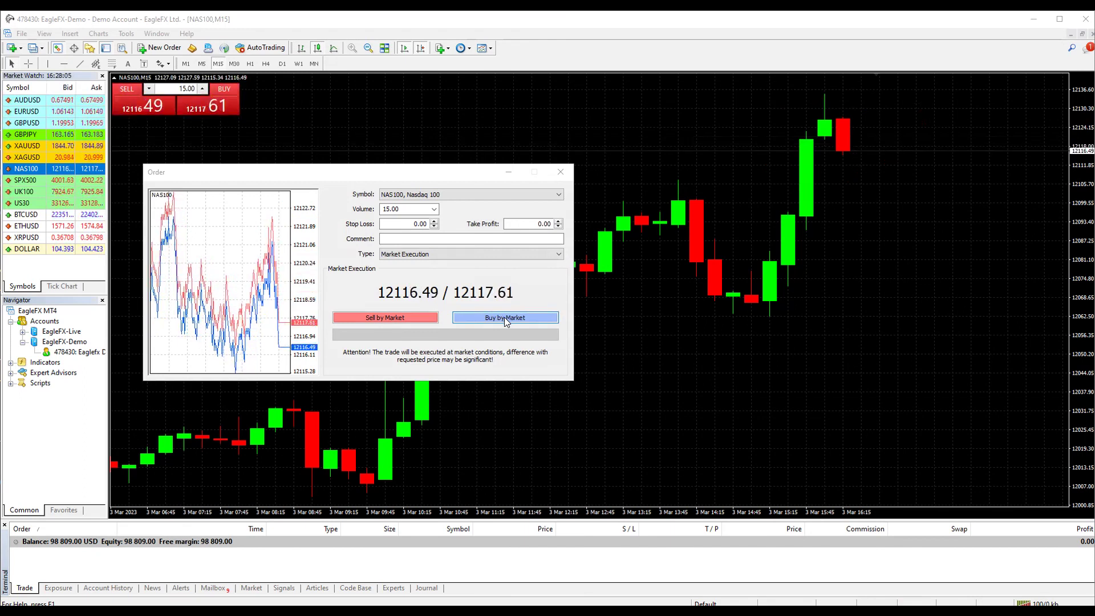
{"action": "left_click", "coordinate": [412, 340]}
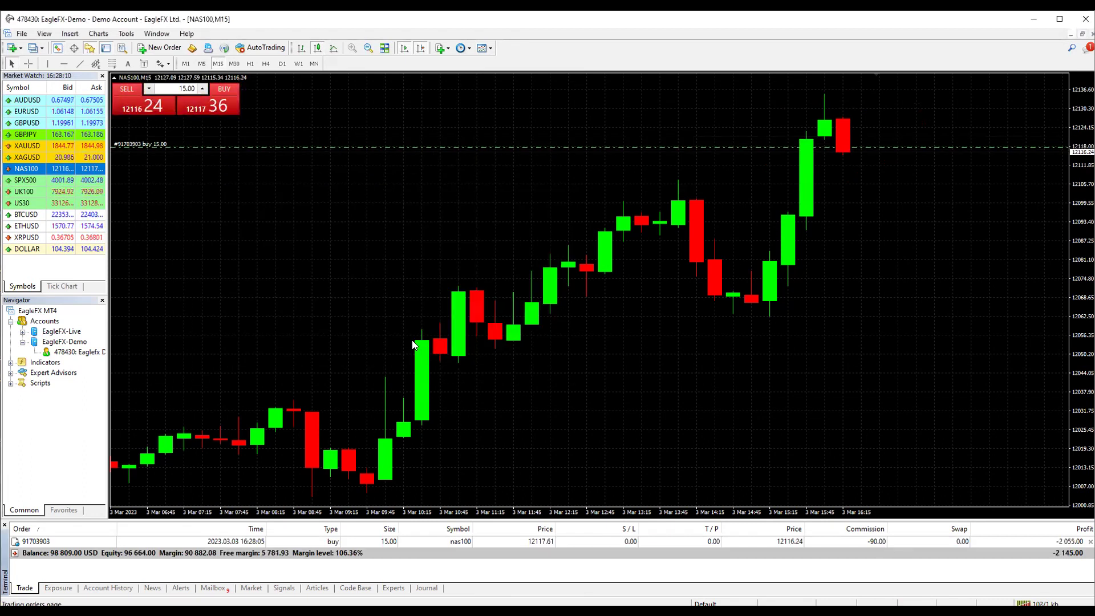
- Open the order window with the close option for the running 15.00-lot NAS100 buy position
{"action": "left_click", "coordinate": [861, 541]}
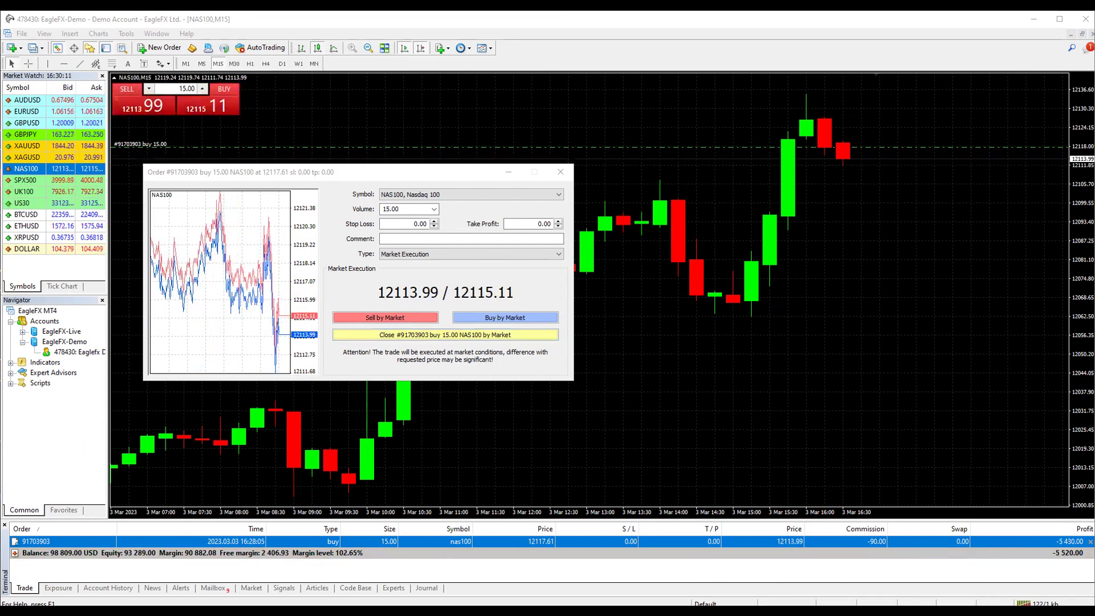
{"action": "mouse_move", "coordinate": [788, 175]}
{"action": "left_mouse_down"}
{"action": "mouse_move", "coordinate": [861, 103]}
{"action": "mouse_move", "coordinate": [831, 112]}
{"action": "mouse_move", "coordinate": [817, 207]}
{"action": "mouse_move", "coordinate": [879, 107]}
{"action": "mouse_move", "coordinate": [885, 117]}
{"action": "mouse_move", "coordinate": [816, 188]}
{"action": "mouse_move", "coordinate": [781, 196]}
{"action": "mouse_move", "coordinate": [931, 141]}
{"action": "mouse_move", "coordinate": [797, 165]}
{"action": "left_mouse_up"}
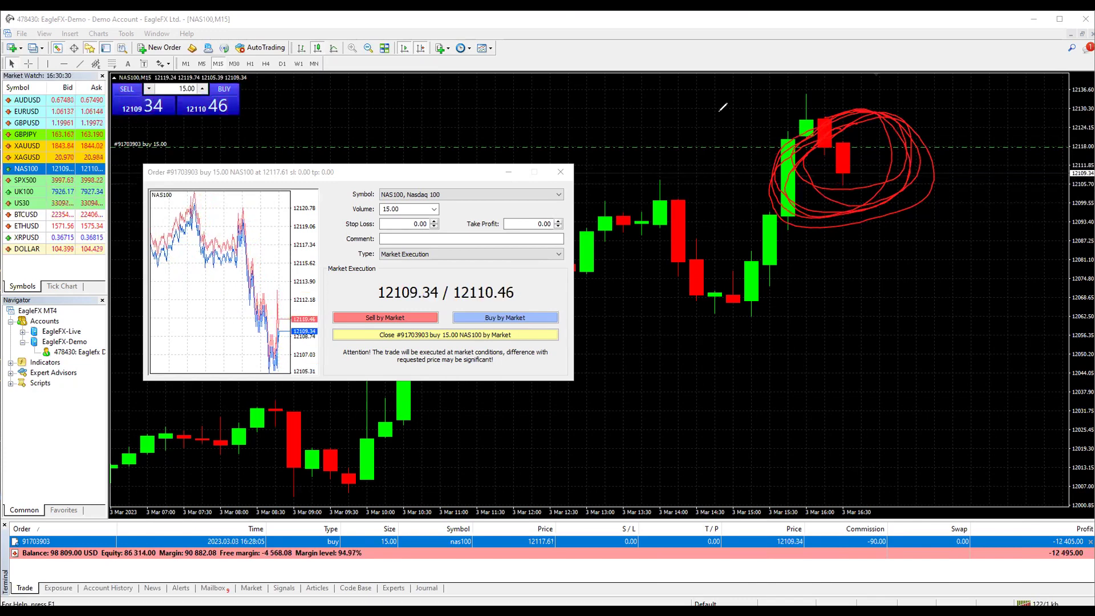
{"action": "mouse_move", "coordinate": [819, 100]}
{"action": "left_mouse_down"}
{"action": "mouse_move", "coordinate": [873, 235]}
{"action": "mouse_move", "coordinate": [770, 112]}
{"action": "mouse_move", "coordinate": [799, 210]}
{"action": "left_mouse_up"}
{"action": "left_click_drag", "start_coordinate": [900, 195], "coordinate": [801, 213]}
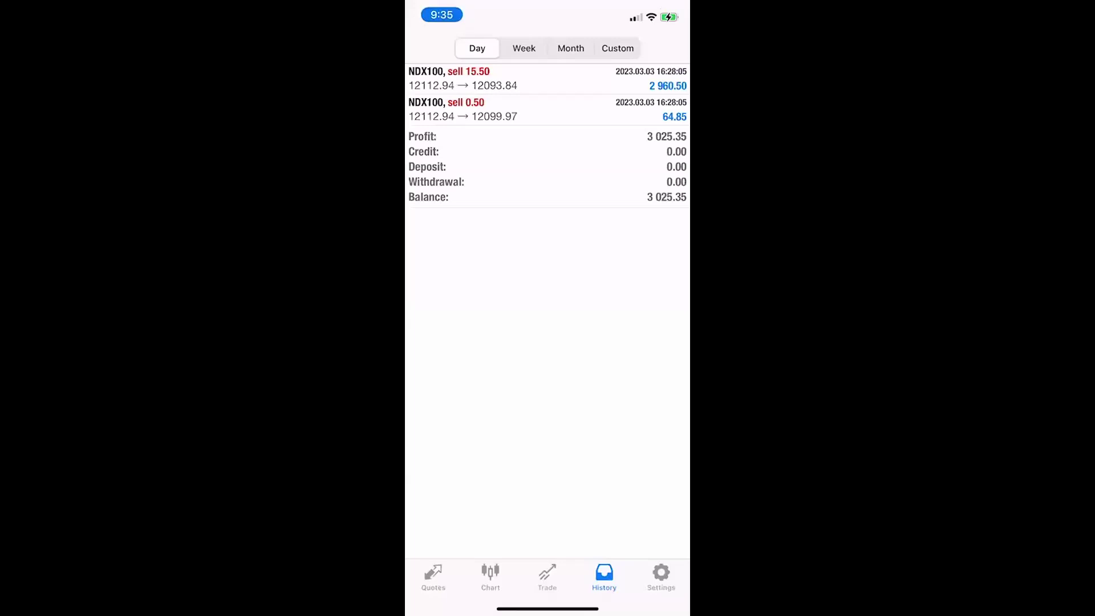
- Review the profits of the day's closed NDX100 sell trades in the mobile trade history and go to the open trades
{"action": "mouse_move", "coordinate": [669, 76]}
{"action": "left_mouse_down"}
{"action": "mouse_move", "coordinate": [633, 86]}
{"action": "mouse_move", "coordinate": [667, 94]}
{"action": "mouse_move", "coordinate": [656, 74]}
{"action": "mouse_move", "coordinate": [656, 108]}
{"action": "mouse_move", "coordinate": [688, 124]}
{"action": "mouse_move", "coordinate": [689, 101]}
{"action": "mouse_move", "coordinate": [641, 148]}
{"action": "mouse_move", "coordinate": [688, 155]}
{"action": "mouse_move", "coordinate": [634, 127]}
{"action": "left_mouse_up"}
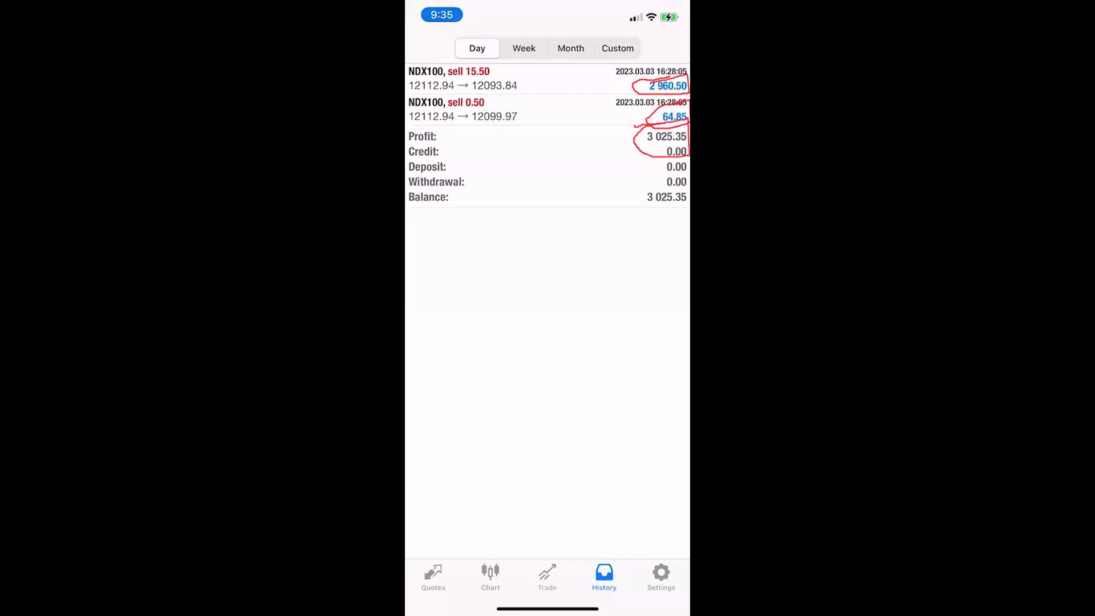
{"action": "key", "text": "Escape"}
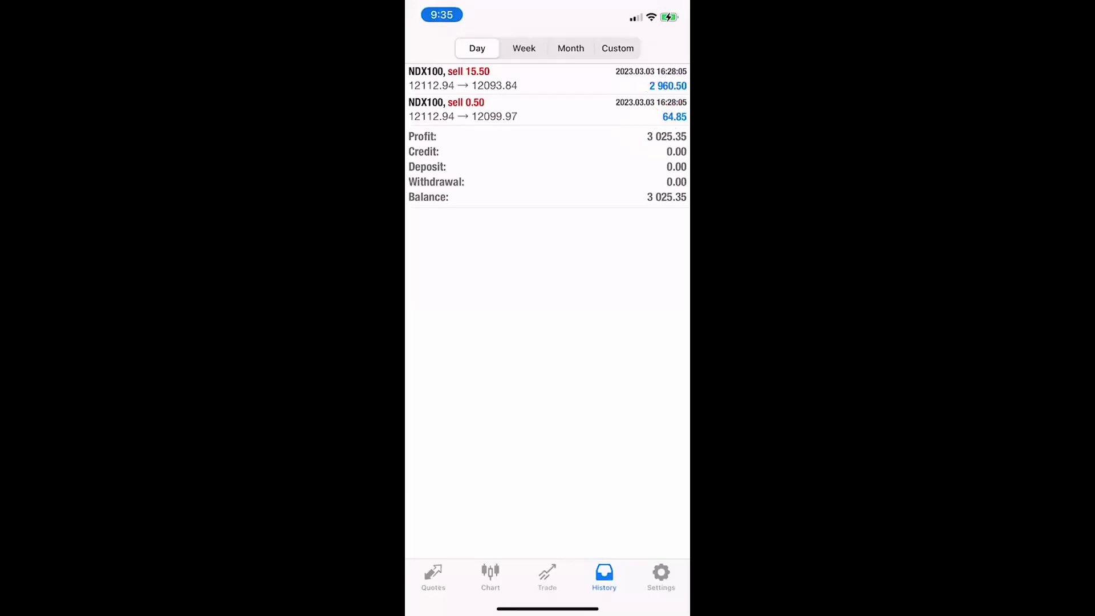
{"action": "left_click", "coordinate": [547, 577]}
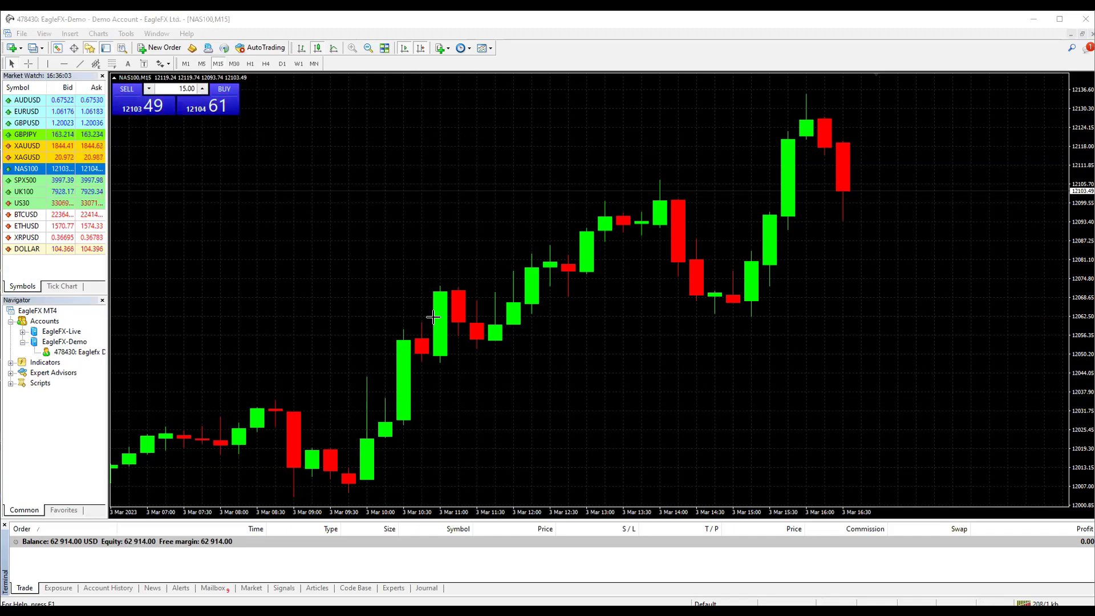
- Switch to the TradingView NAS100USD chart and sketch possible price paths around TP1 and TP2, undoing the freehand marks
{"action": "key", "text": "alt+Tab"}
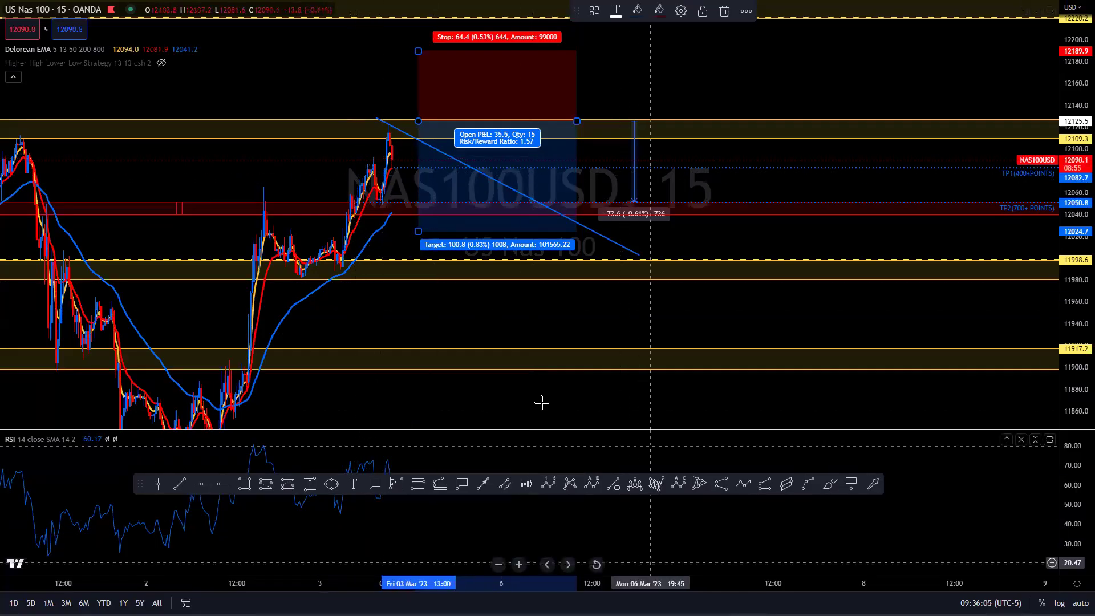
{"action": "mouse_move", "coordinate": [381, 154]}
{"action": "left_mouse_down"}
{"action": "mouse_move", "coordinate": [41, 185]}
{"action": "mouse_move", "coordinate": [399, 137]}
{"action": "mouse_move", "coordinate": [145, 155]}
{"action": "mouse_move", "coordinate": [406, 148]}
{"action": "mouse_move", "coordinate": [402, 178]}
{"action": "mouse_move", "coordinate": [415, 146]}
{"action": "mouse_move", "coordinate": [384, 208]}
{"action": "mouse_move", "coordinate": [389, 224]}
{"action": "mouse_move", "coordinate": [403, 228]}
{"action": "mouse_move", "coordinate": [425, 196]}
{"action": "left_mouse_up"}
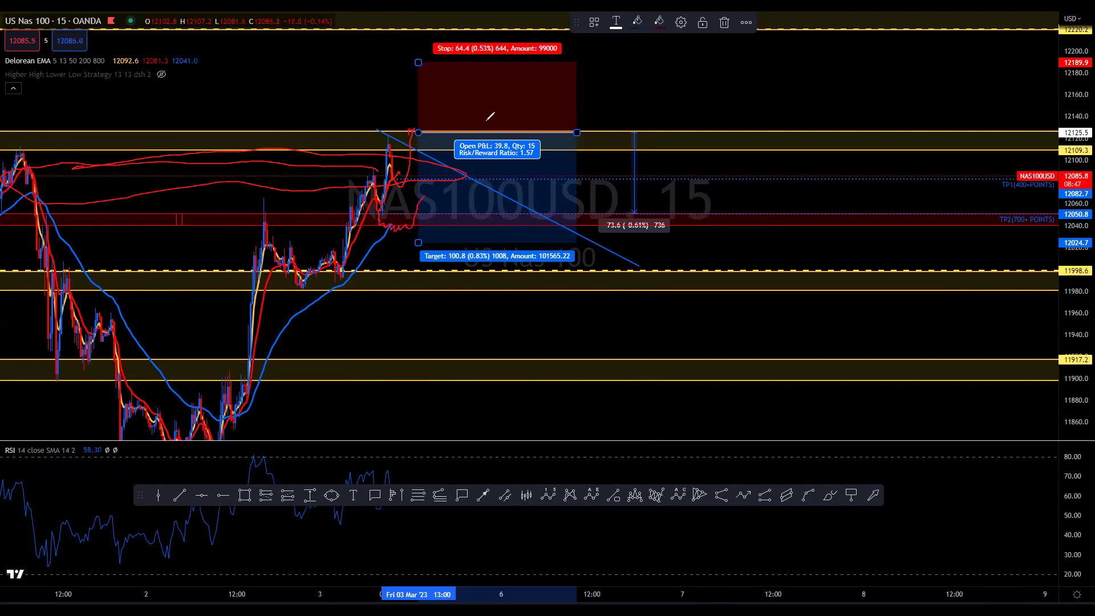
{"action": "key", "text": "ctrl+z"}
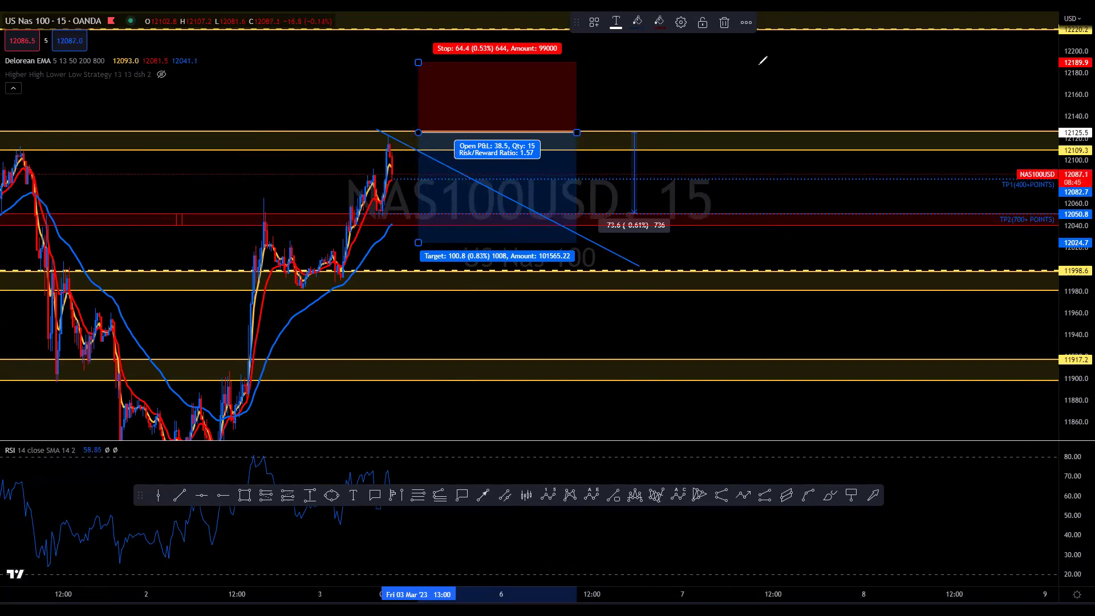